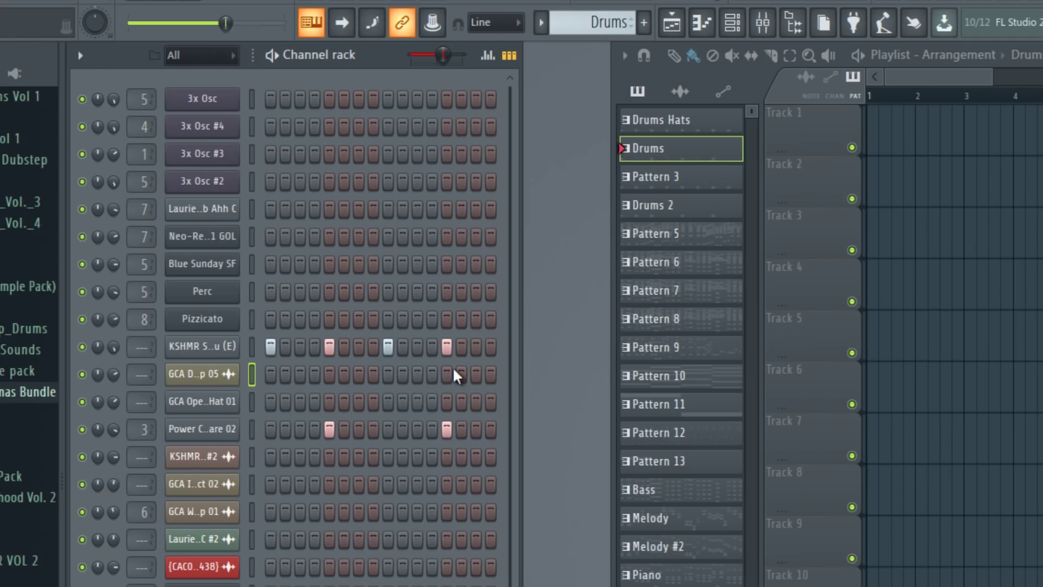
Play the Drums pattern and view the sample settings of the KSHMR kick channel.
key("space")
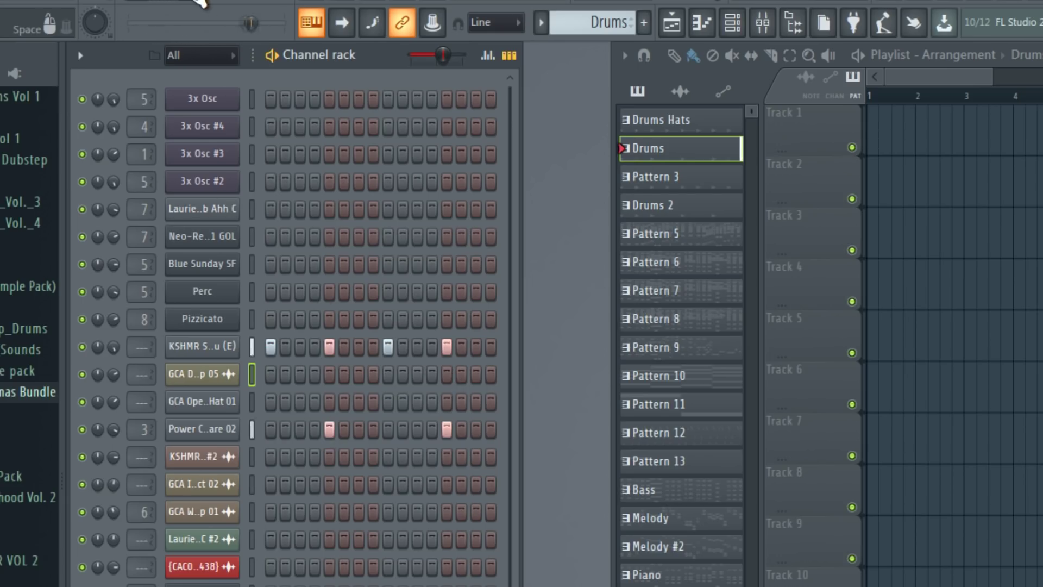
left_click(229, 348)
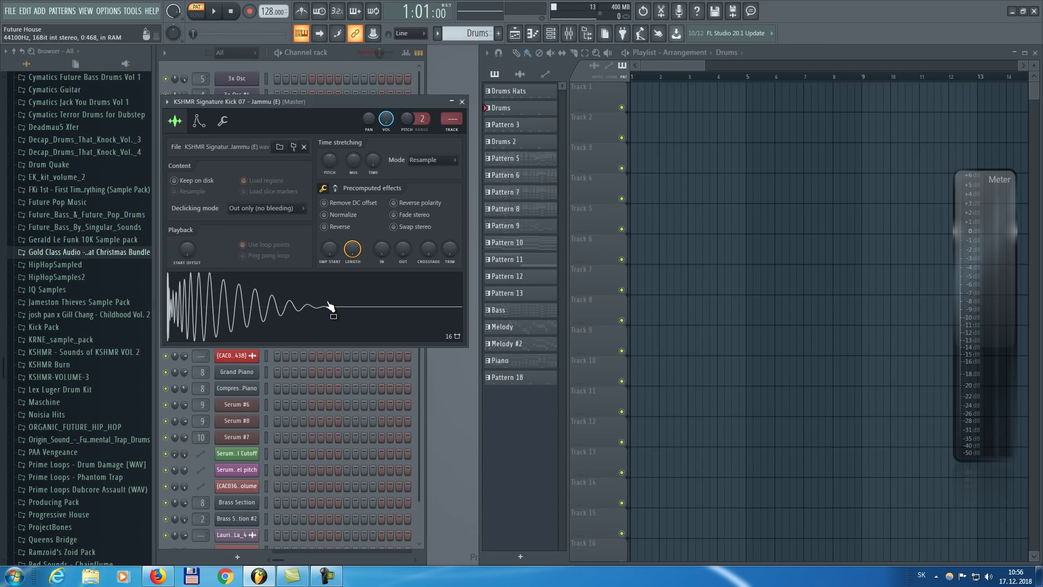
left_click(462, 102)
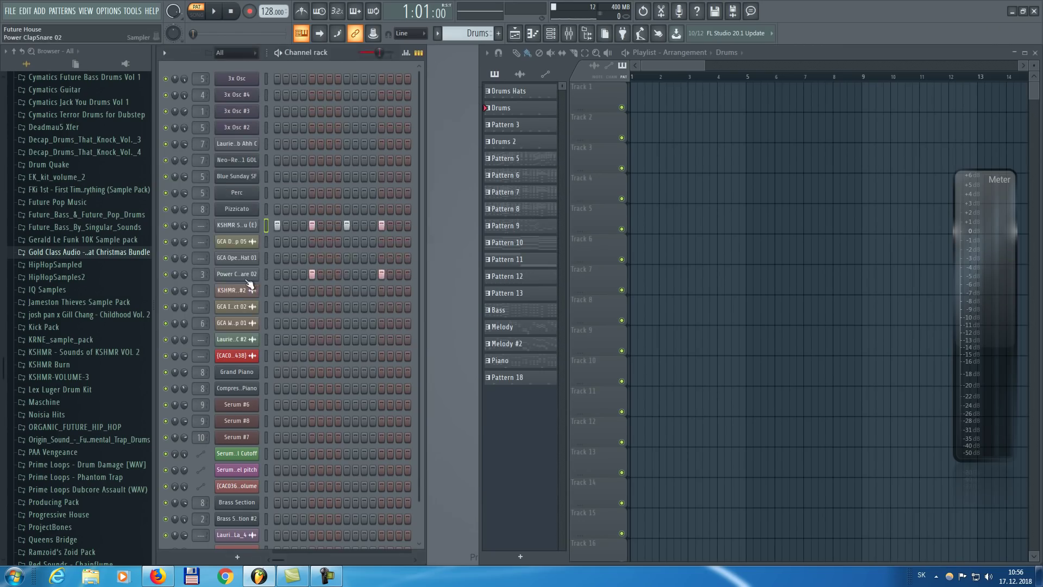
View the sample settings of the Power ClapSnare 02 channel, and close them.
left_click(244, 275)
left_click(330, 373)
left_click(528, 180)
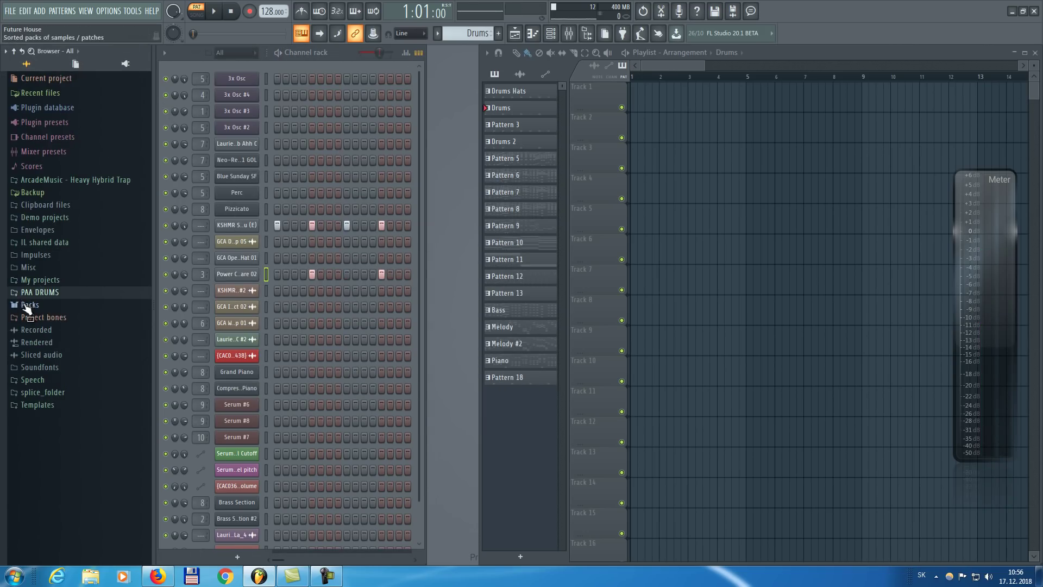
Browse and preview clap samples in the Claps folder of the Drums (ModeAudio) pack.
left_click(28, 304)
left_click(52, 329)
left_click(103, 347)
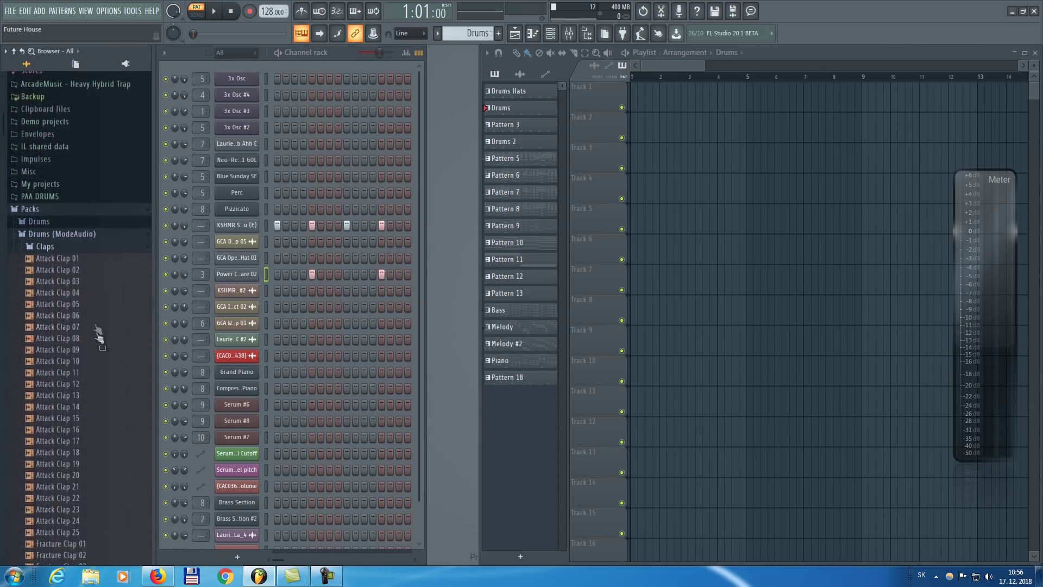
scroll(70, 326, "down", 6)
scroll(70, 321, "down", 20)
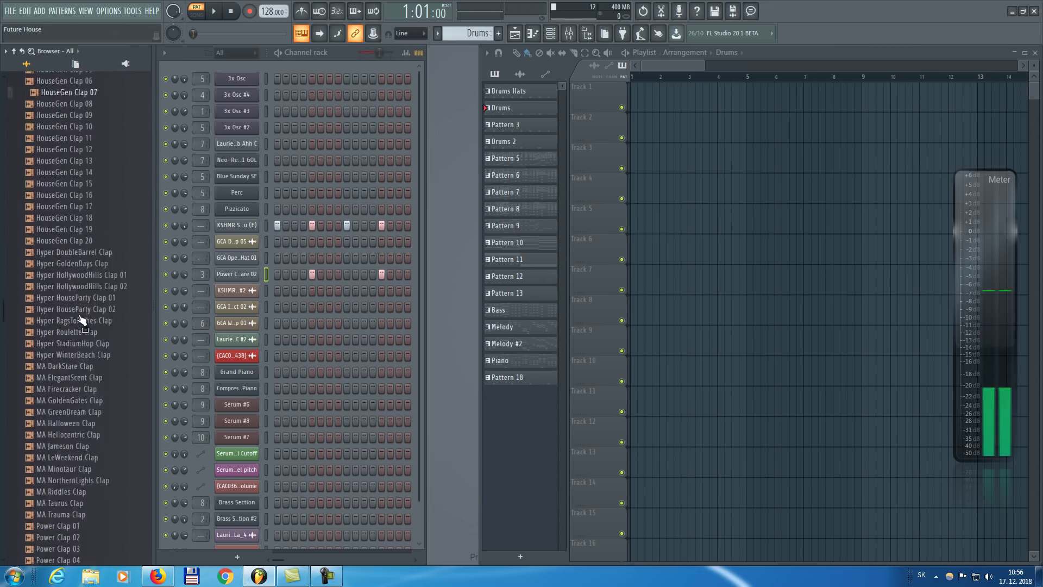
scroll(76, 311, "down", 4)
left_click(82, 303)
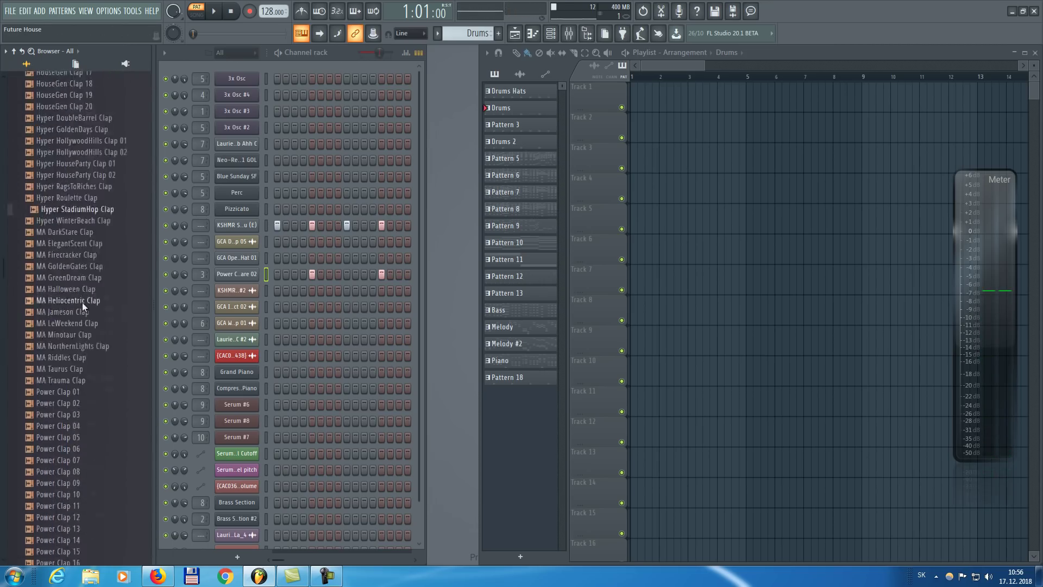
left_click(85, 304)
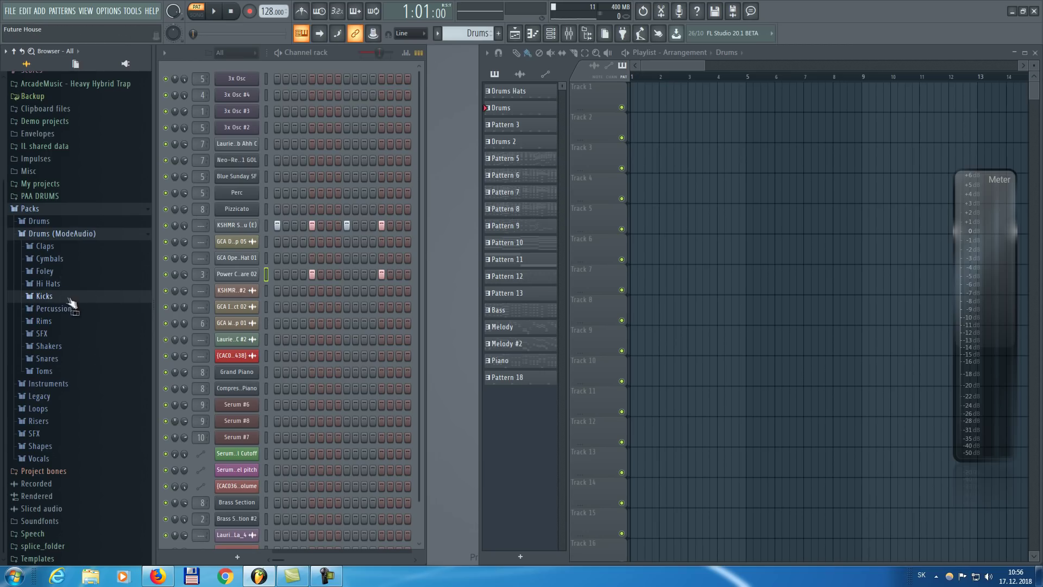
Collapse the sample folders under Packs, and check which sample file the Power ClapSnare 02 channel uses.
left_click(61, 233)
left_click(60, 342)
left_click(48, 343)
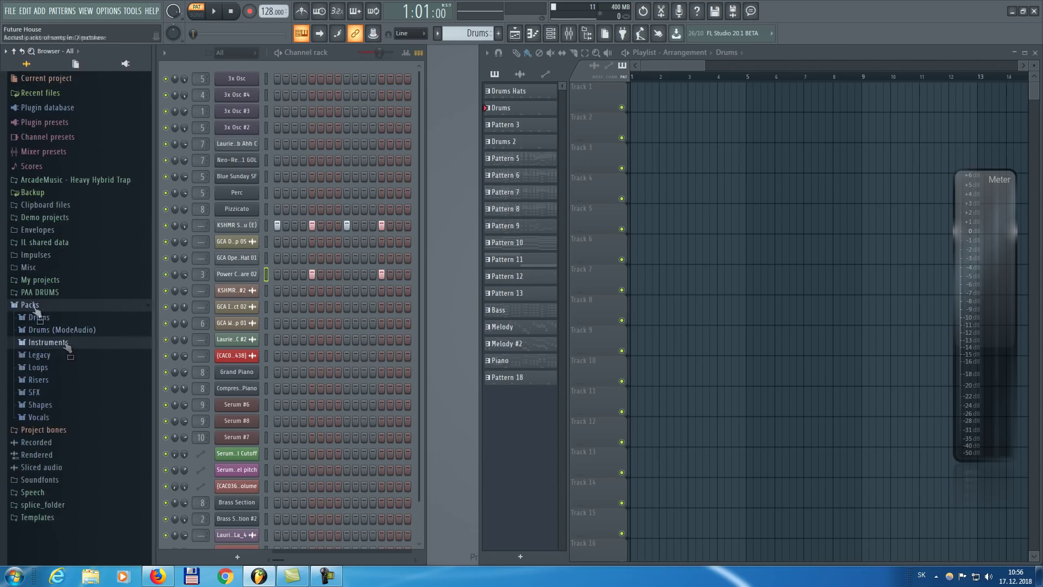
left_click(29, 304)
left_click(237, 274)
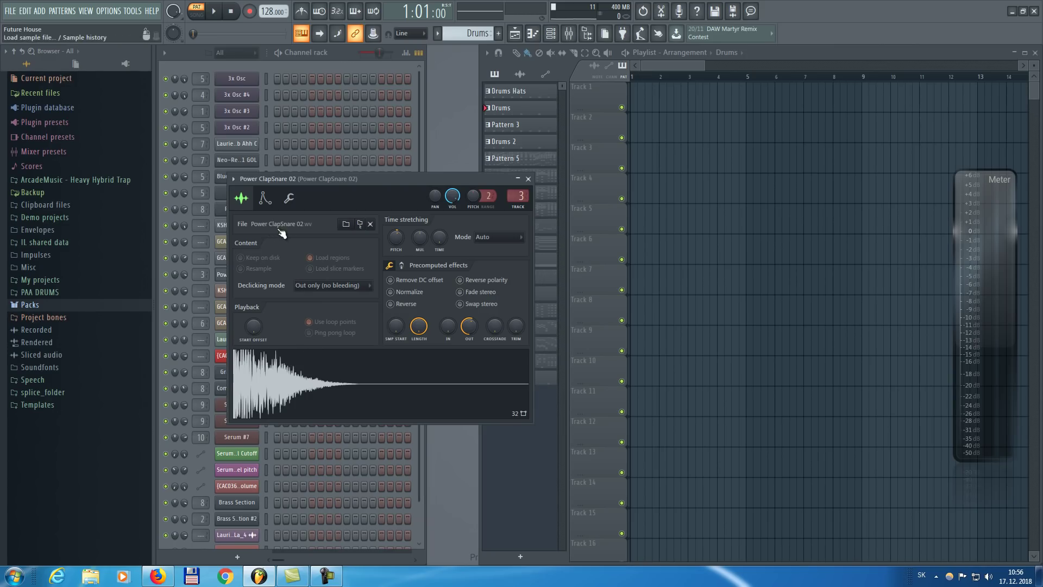
left_click(350, 375)
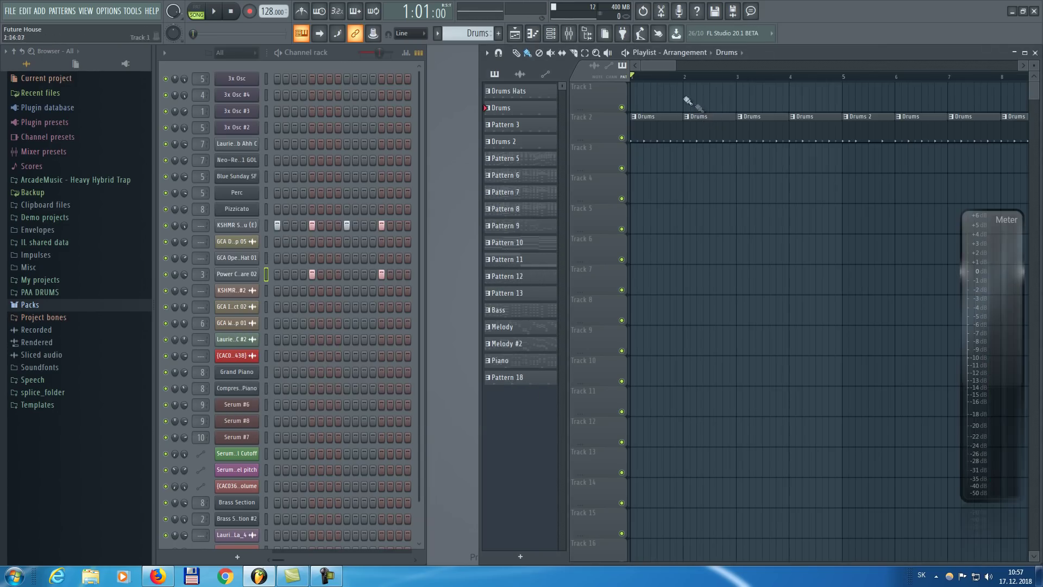
Play the drum arrangement from its start and look over the drum clips from bar 9 onward.
key("space")
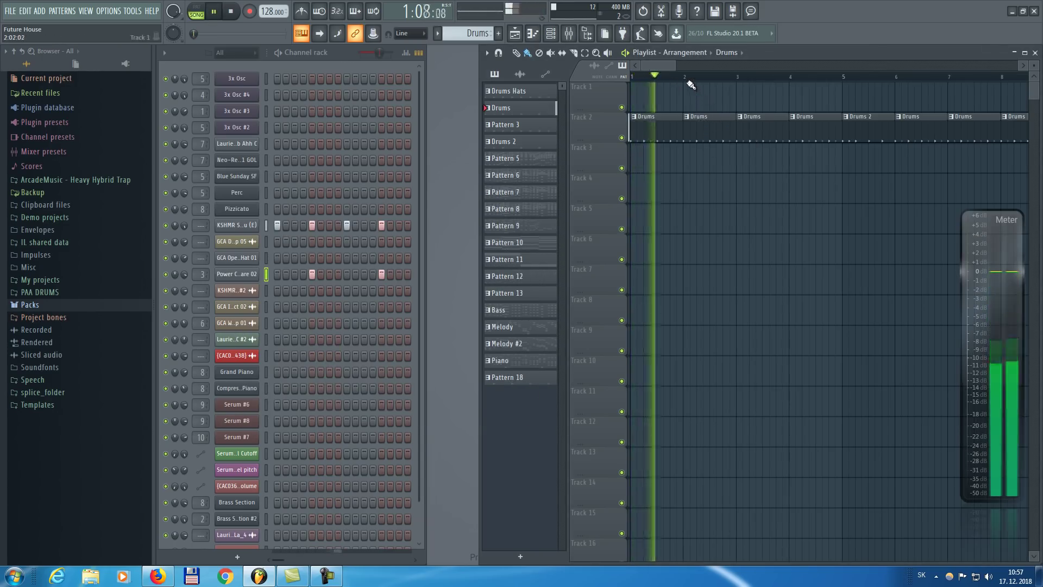
key("space")
scroll(724, 76, "down", 4)
scroll(676, 78, "up", 4)
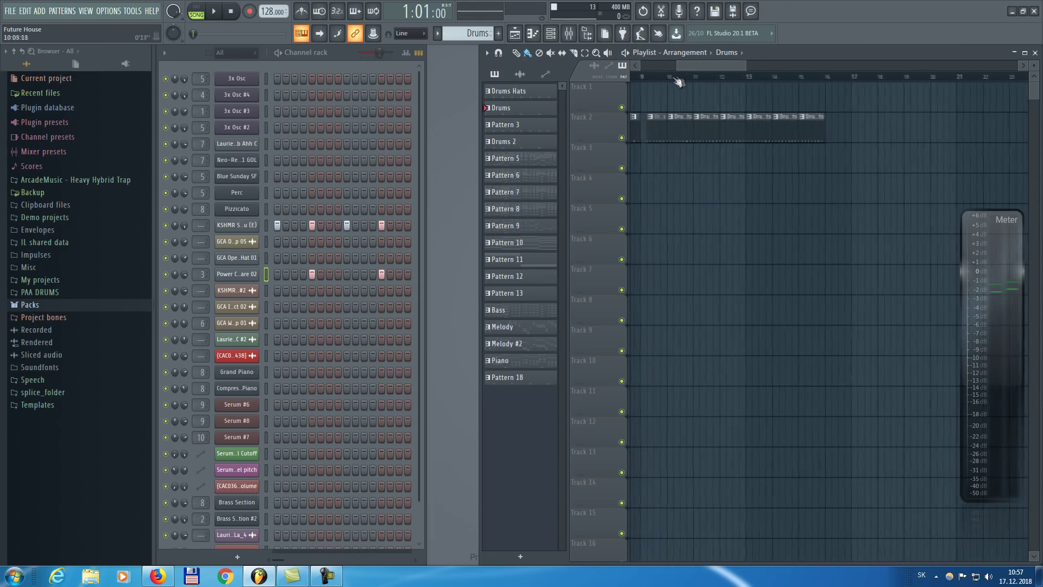
scroll(676, 81, "up", 2)
View the sample settings of the GCA Open Hi-Hat 01 channel, and close them.
left_click(234, 257)
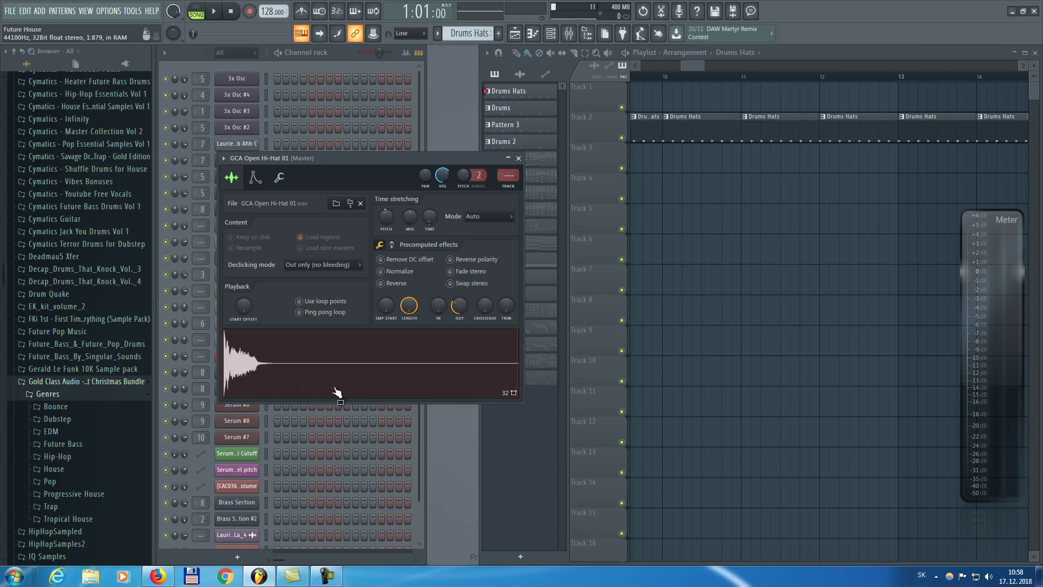
key("Escape")
scroll(50, 393, "down", 2)
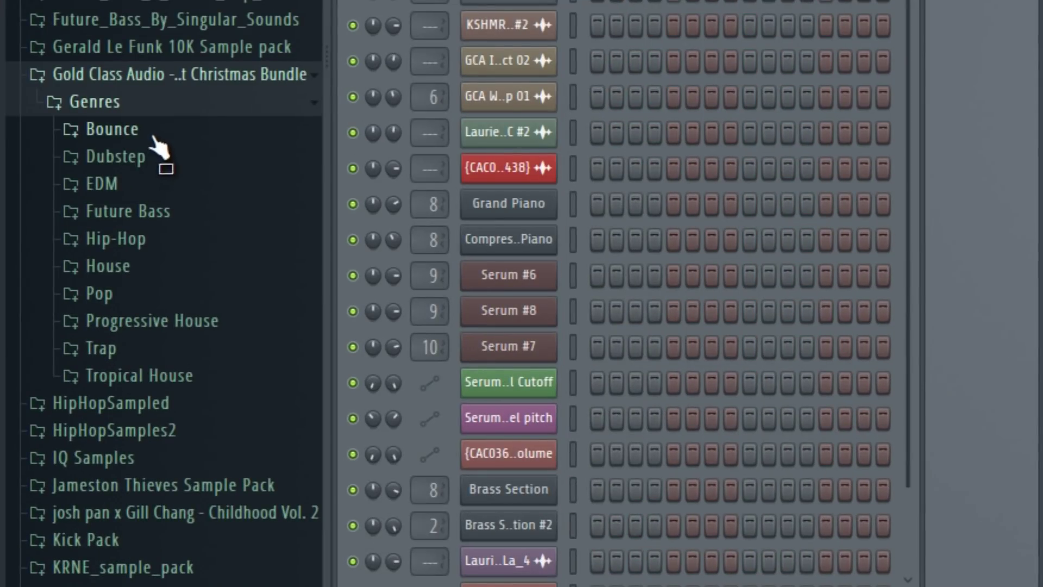
Look through the Future Bass and House genre folders of the Gold Class Audio Christmas bundle.
left_click(68, 352)
left_click(158, 216)
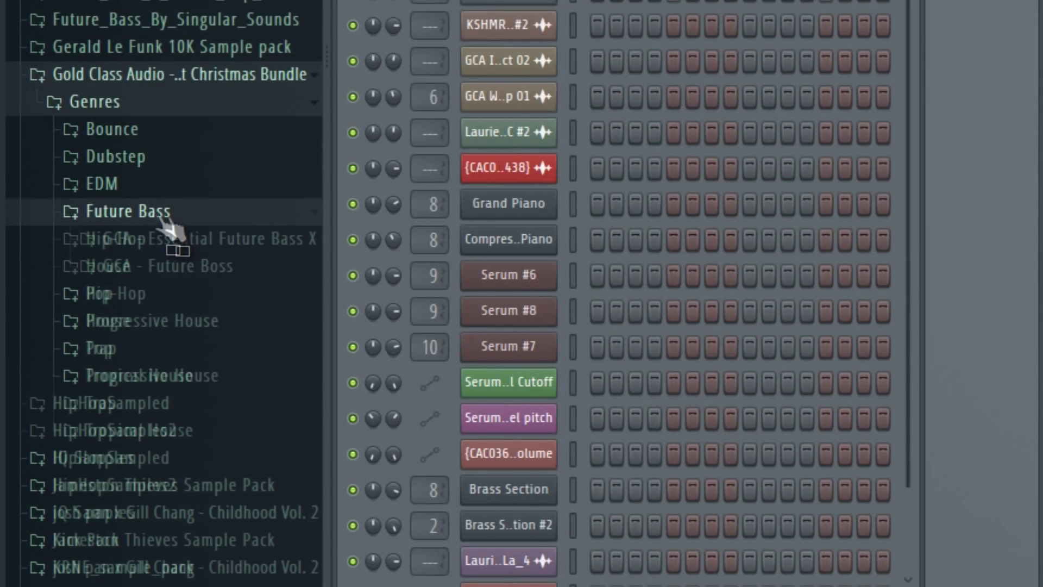
left_click(217, 266)
left_click(188, 262)
left_click(168, 270)
scroll(275, 167, "down", 3)
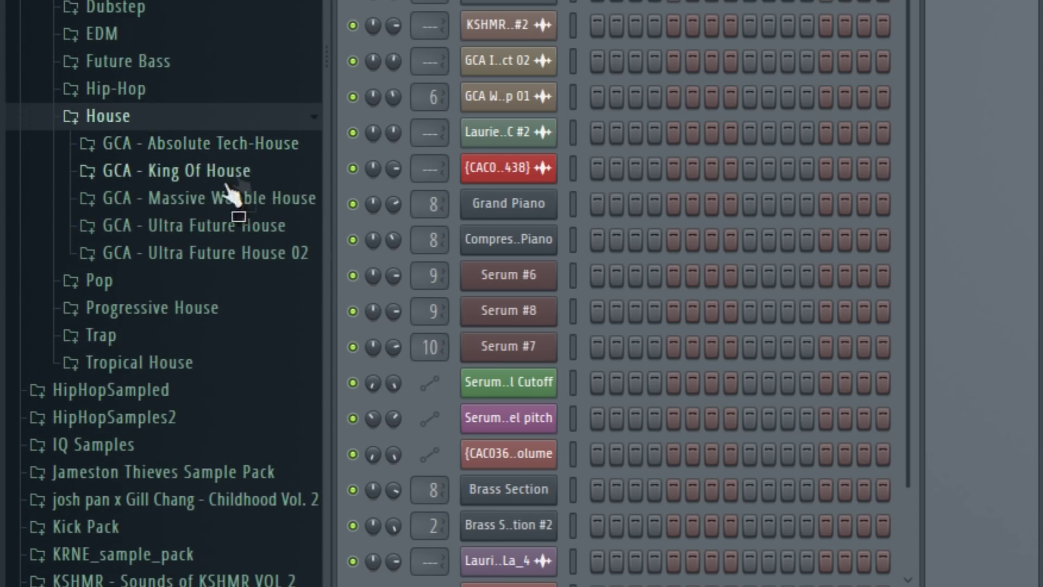
left_click(270, 282)
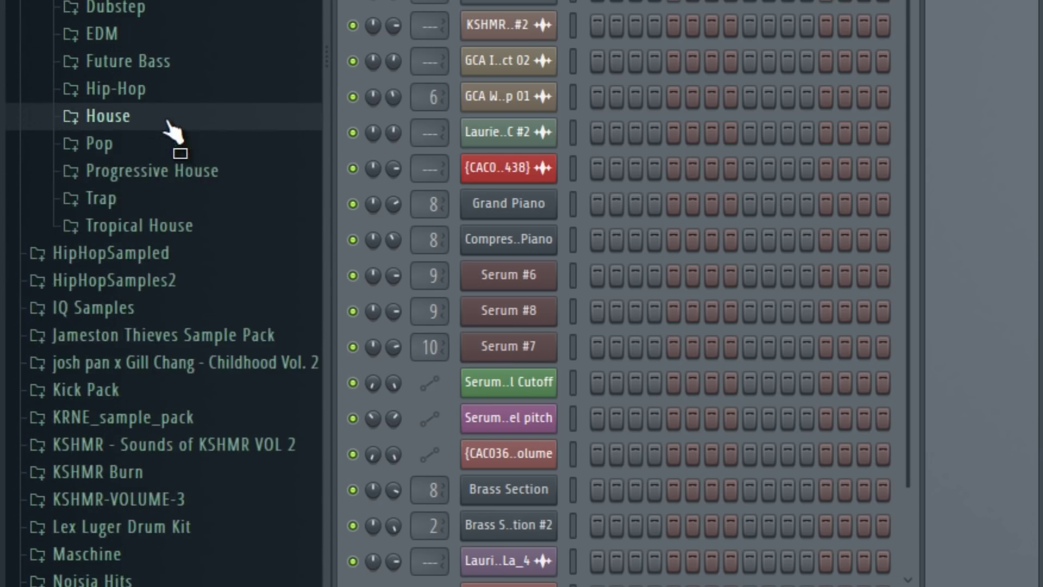
left_click(179, 146)
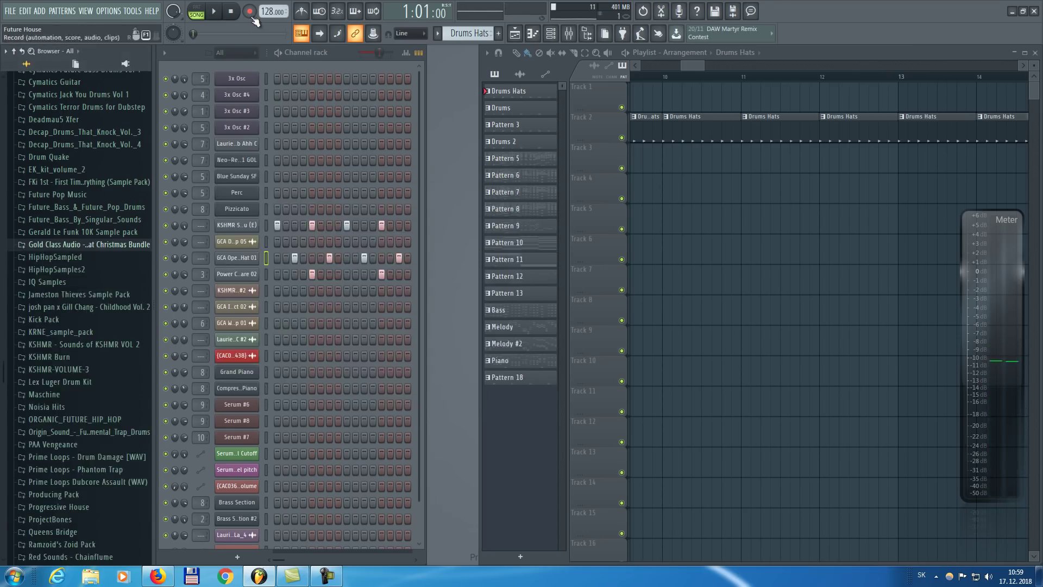
Play the Drums Hats pattern, and solo Track 8 to play the GCA Drum Loop 05 clip alone.
key("space")
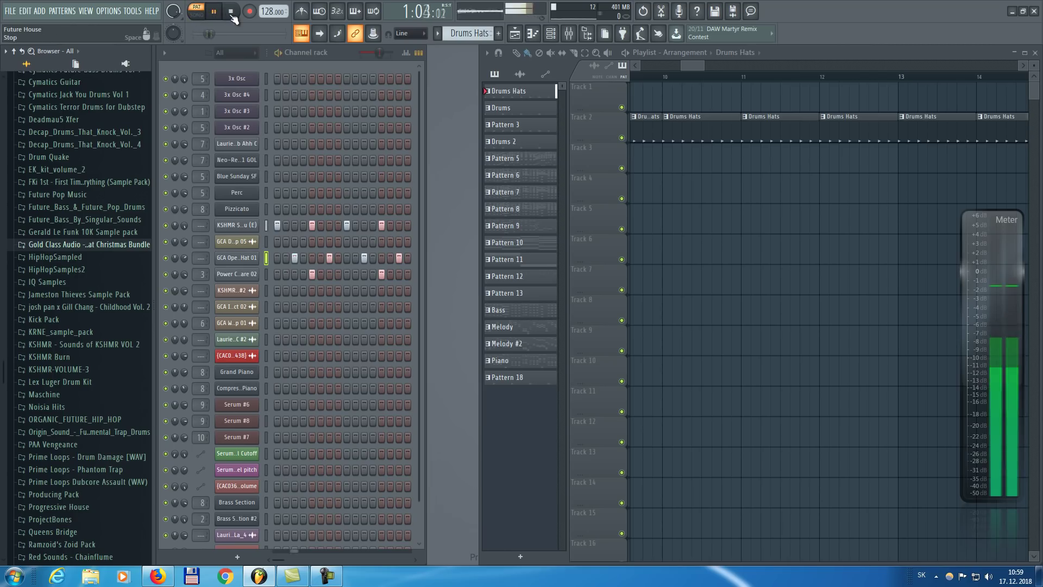
key("space")
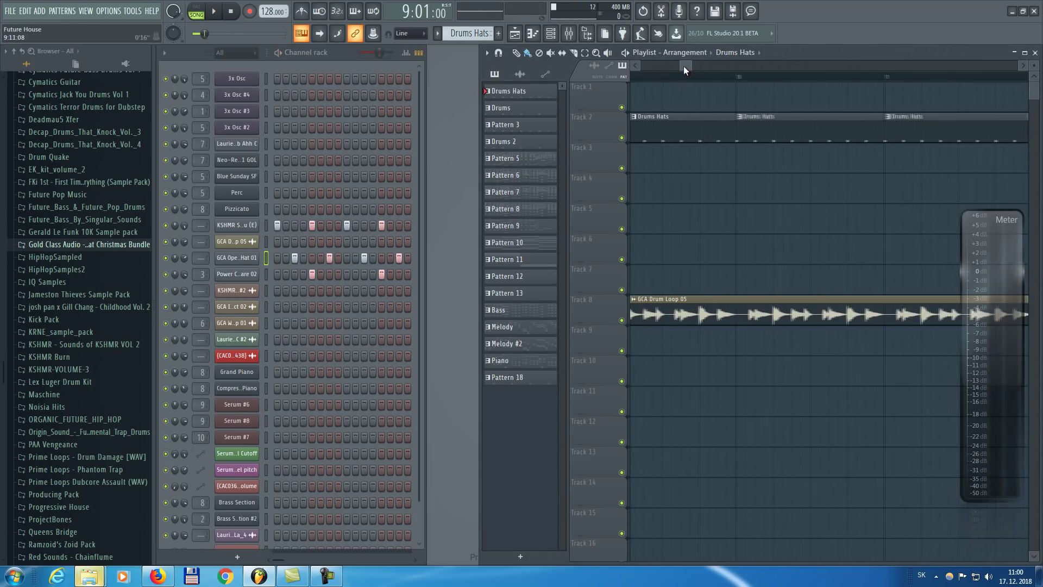
right_click(621, 320)
left_click(648, 76)
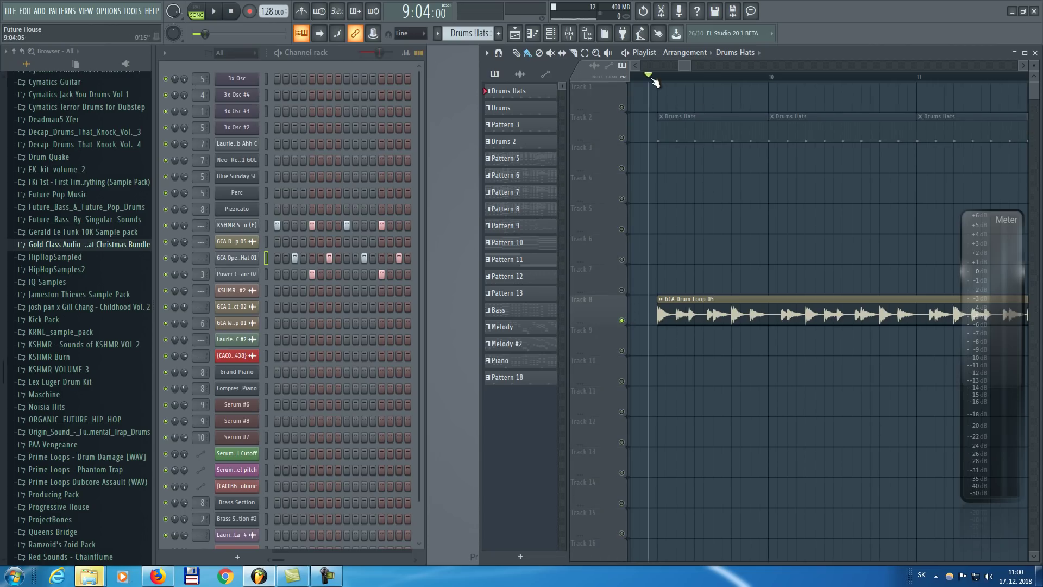
key("space")
scroll(692, 82, "down", 3)
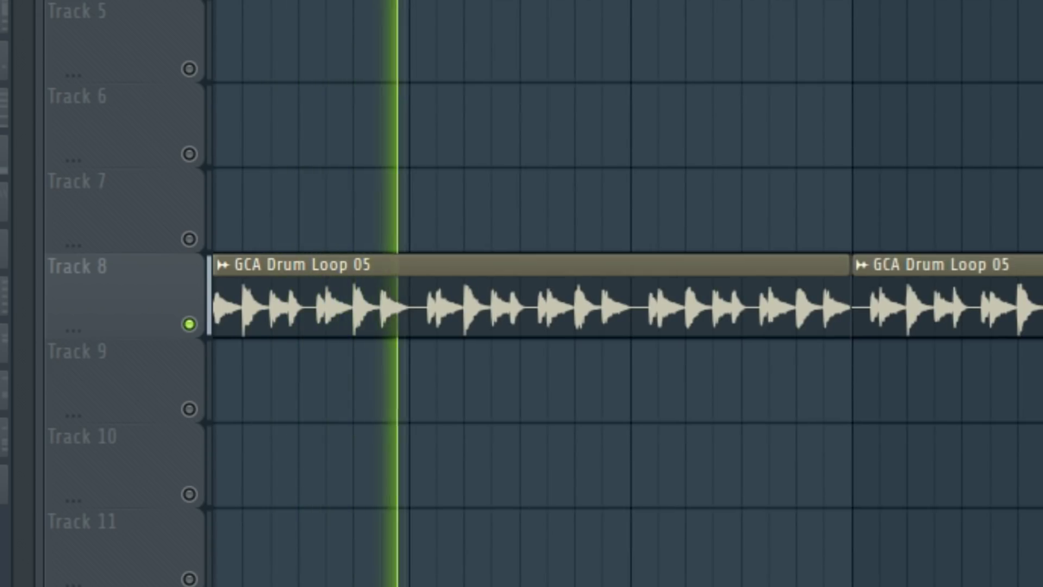
key("space")
Unsolo Track 8 and play the Drums Hats clips together with the GCA Drum Loop 05 clip.
right_click(621, 138)
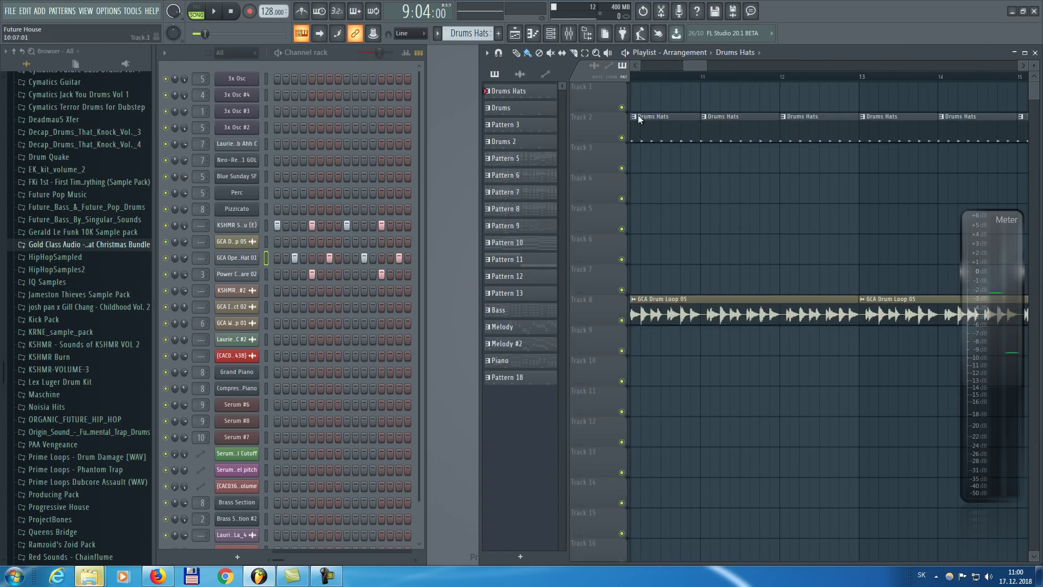
key("space")
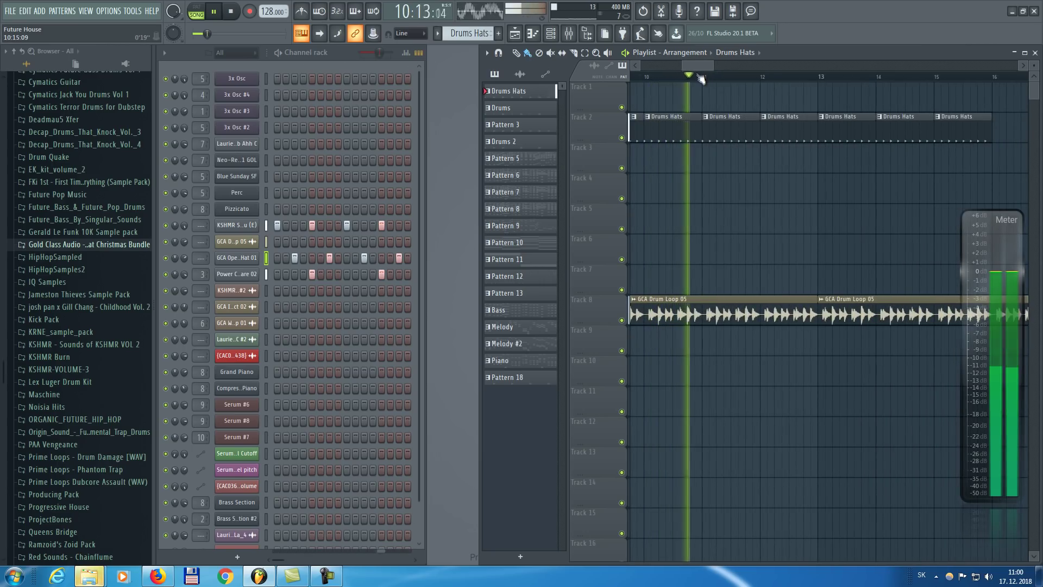
key("space")
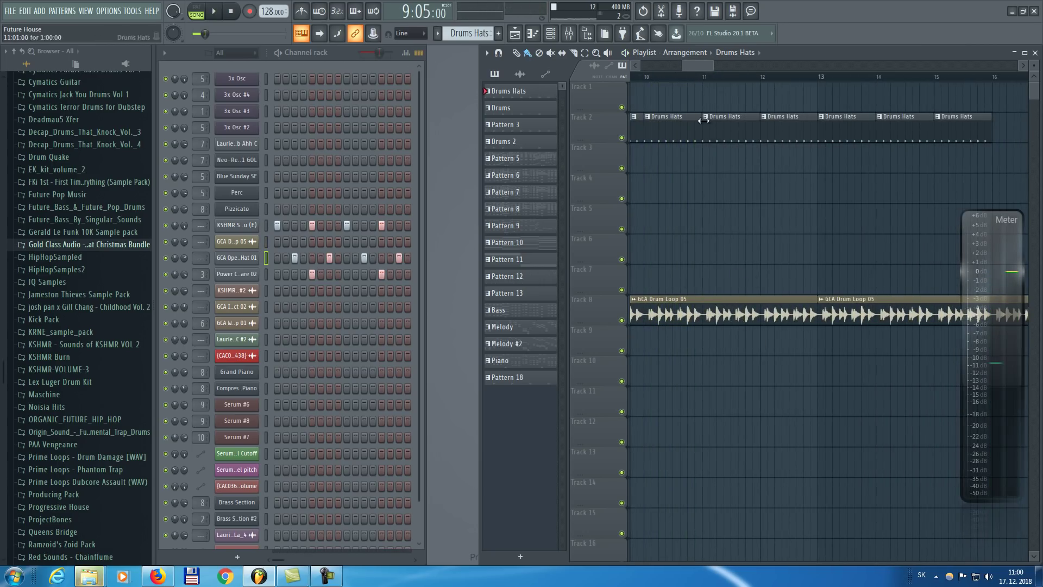
Solo the first 3x Osc channel of the Bass pattern for pattern-mode playback, and open its synth settings.
left_click_drag(682, 65, 622, 68)
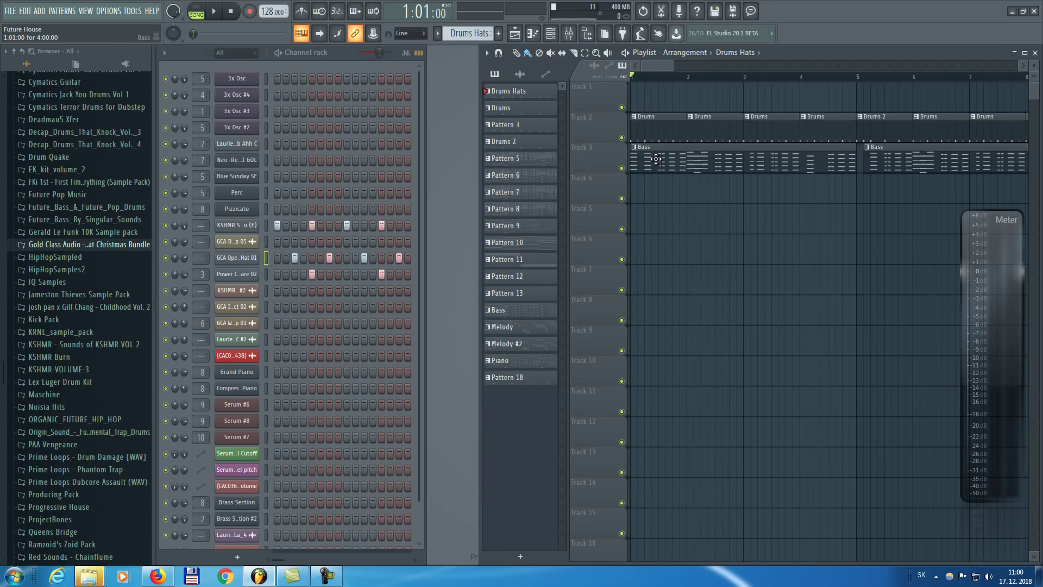
left_click(656, 159)
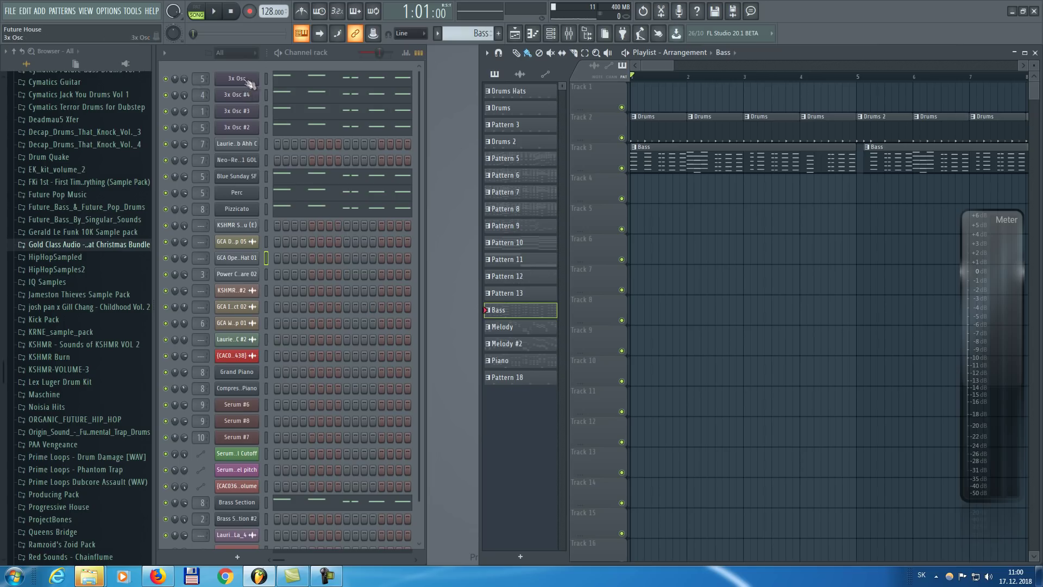
right_click(167, 80)
left_click(177, 86)
left_click(198, 13)
left_click(218, 17)
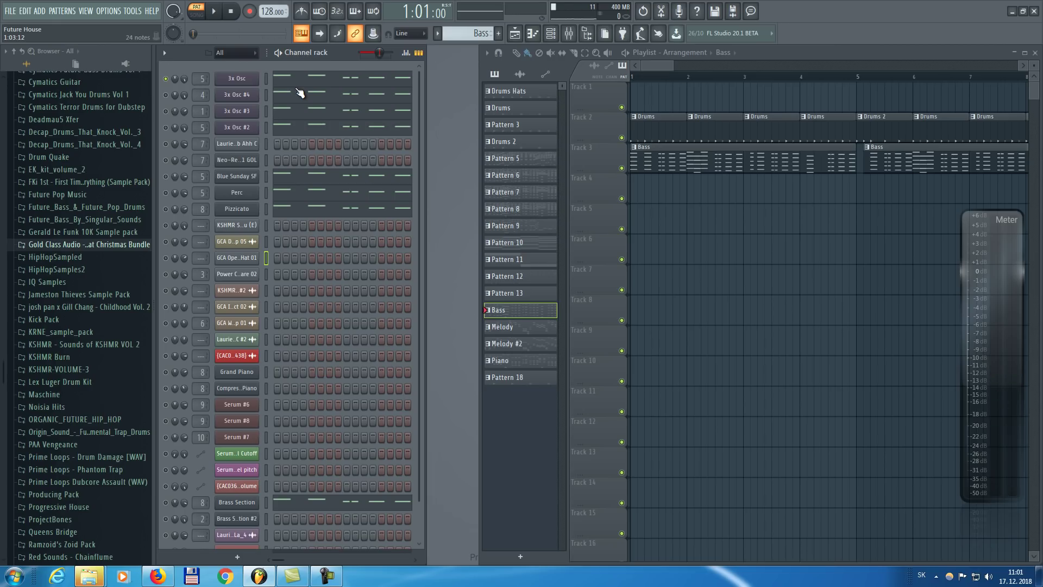
left_click(239, 79)
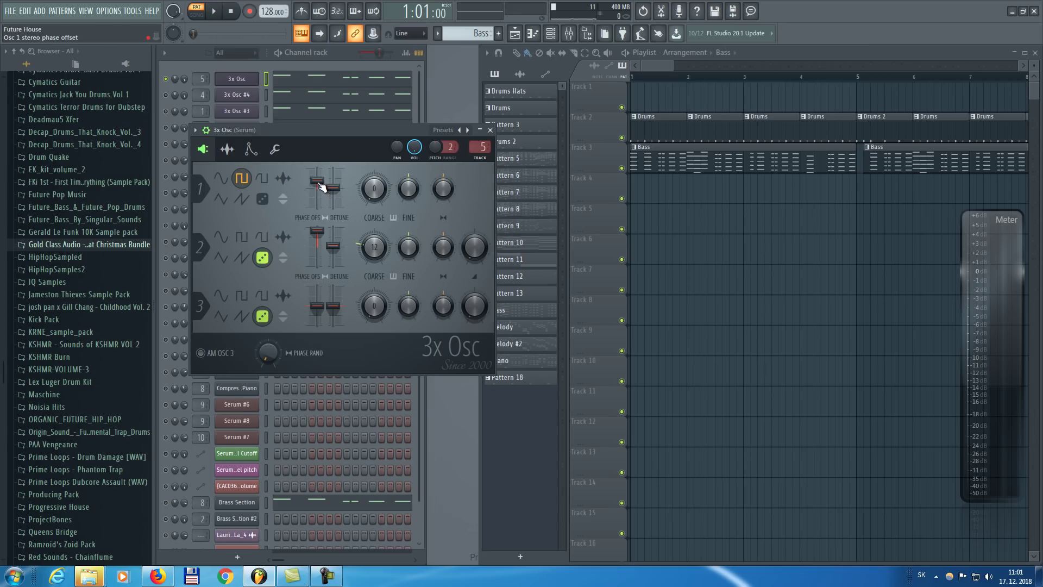
Try a different stereo phase offset on oscillator 1 while playing the Bass pattern, and reset it.
left_click_drag(321, 187, 315, 269)
key("space")
key("space")
right_click(318, 193)
left_click(353, 322)
Try small stereo detune offsets such as +3 cents on oscillator 1 while playing the Bass pattern.
left_click_drag(341, 194, 341, 187)
left_click_drag(338, 190, 342, 196)
key("space")
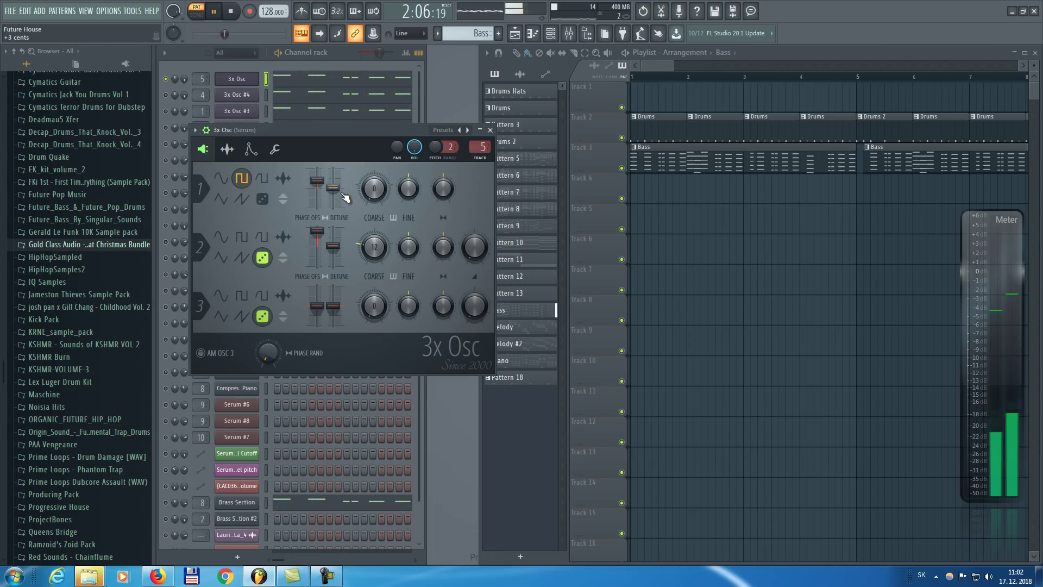
left_click_drag(342, 196, 336, 193)
key("space")
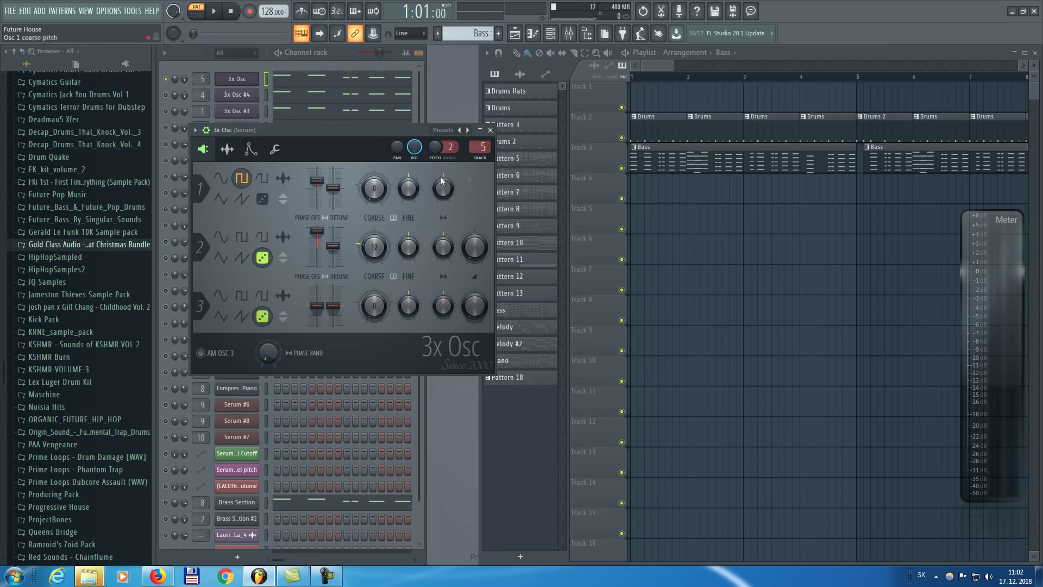
Examine the 3x Osc volume envelope and filter settings, and listen to them by playing the Bass pattern.
left_click(249, 150)
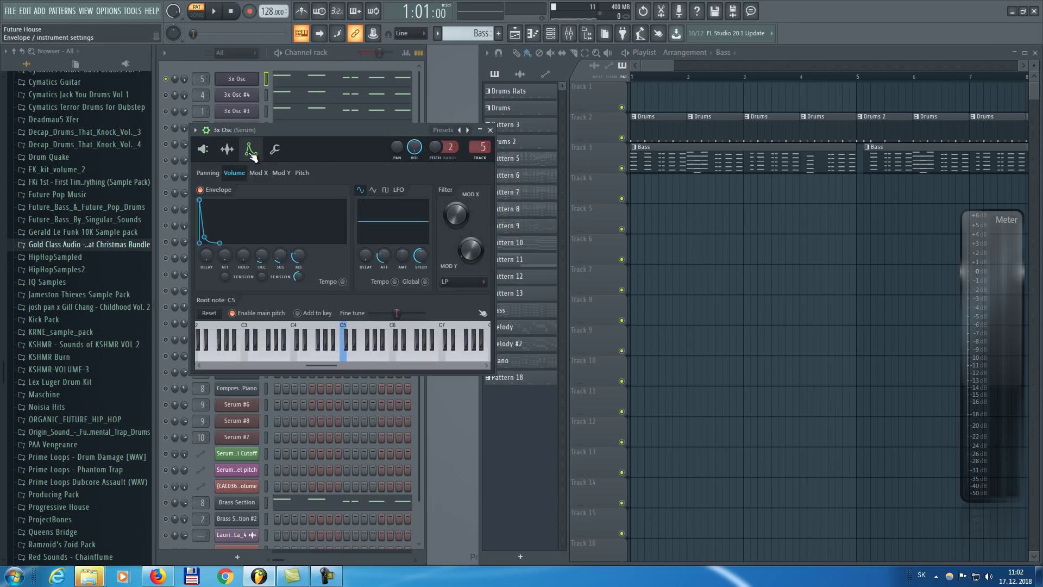
left_click(218, 192)
left_click(458, 283)
left_click(455, 305)
key("space")
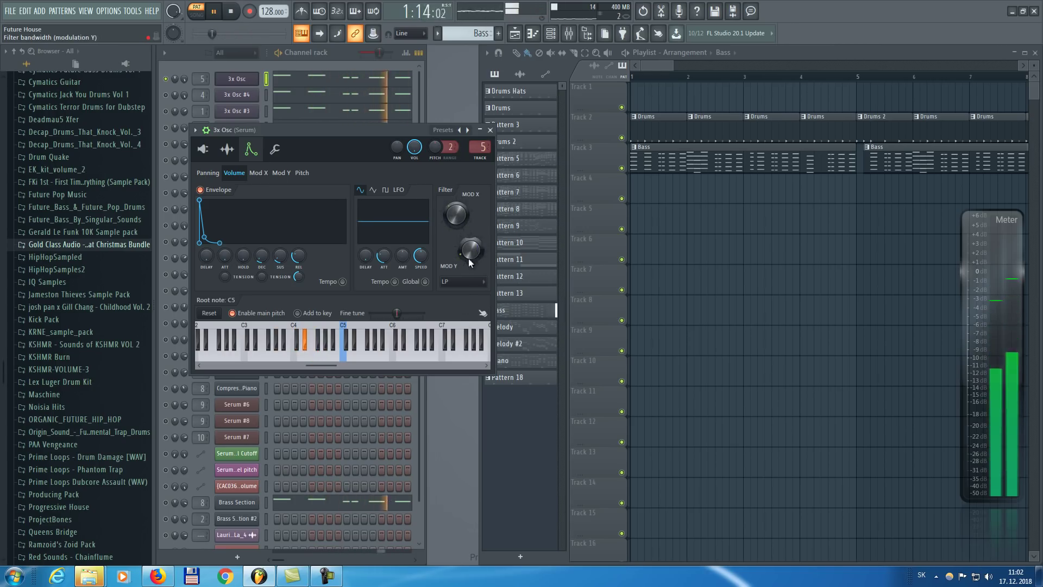
key("space")
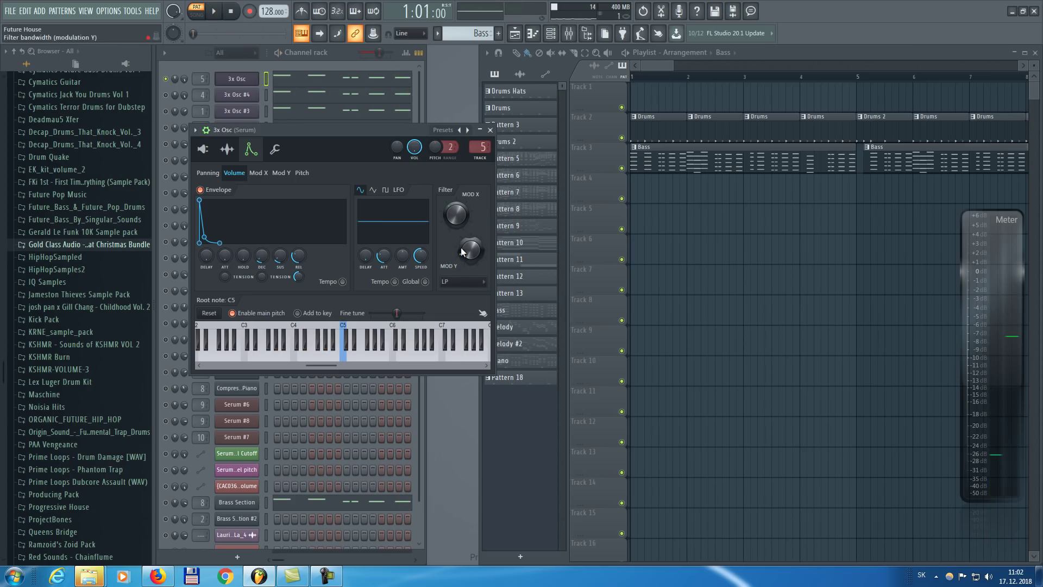
Inspect Fruity parametric EQ 2 on the Serum mixer track and play the Bass pattern with the EQ temporarily bypassed.
left_click(569, 34)
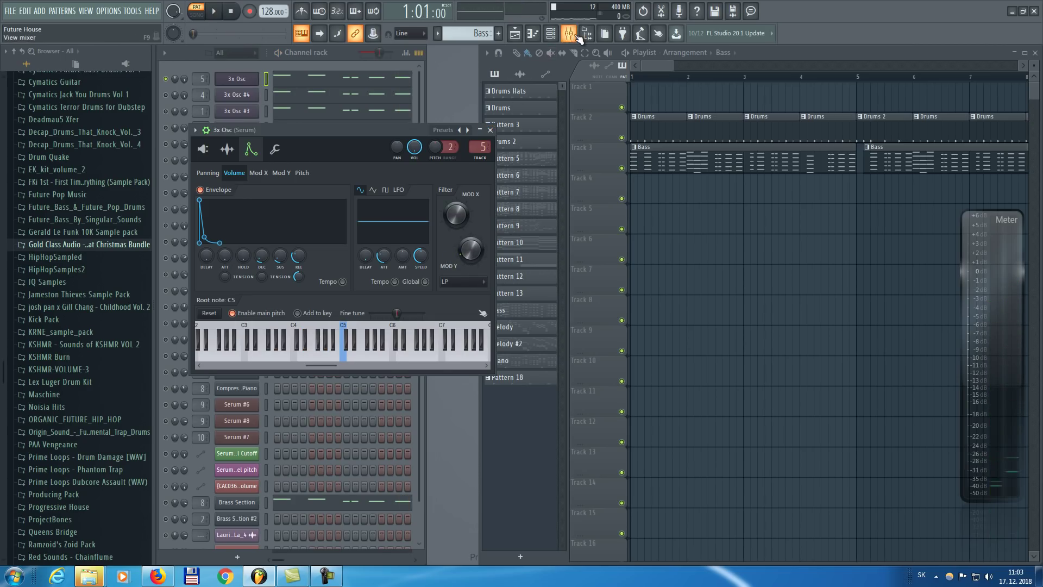
left_click_drag(292, 241, 265, 233)
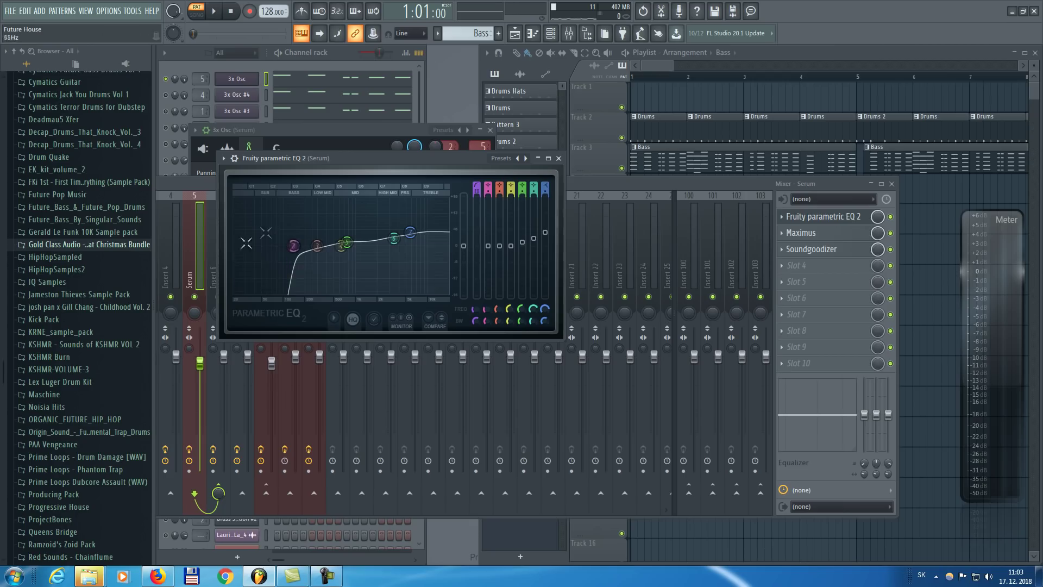
left_click(890, 216)
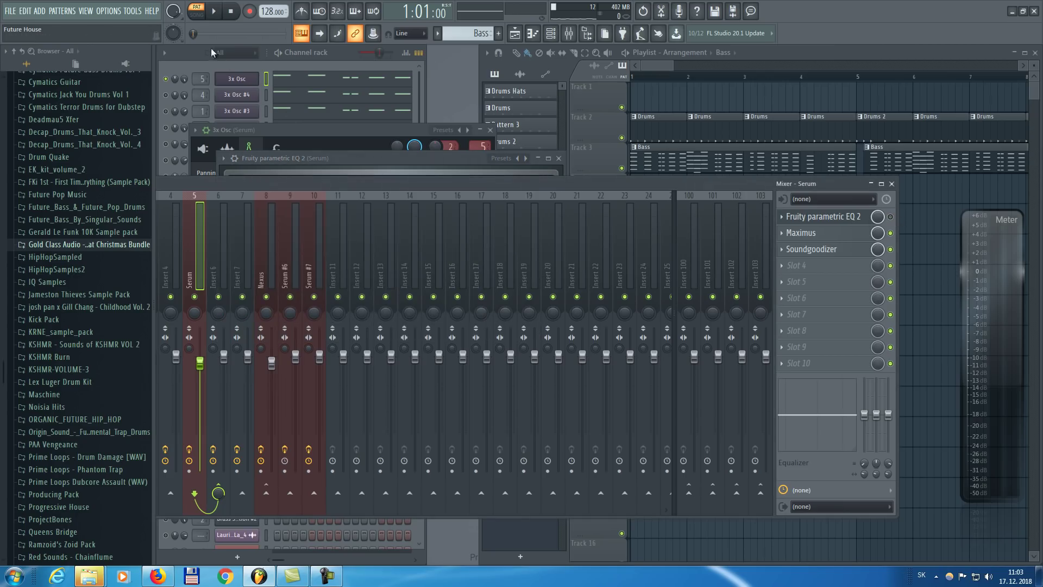
left_click(218, 13)
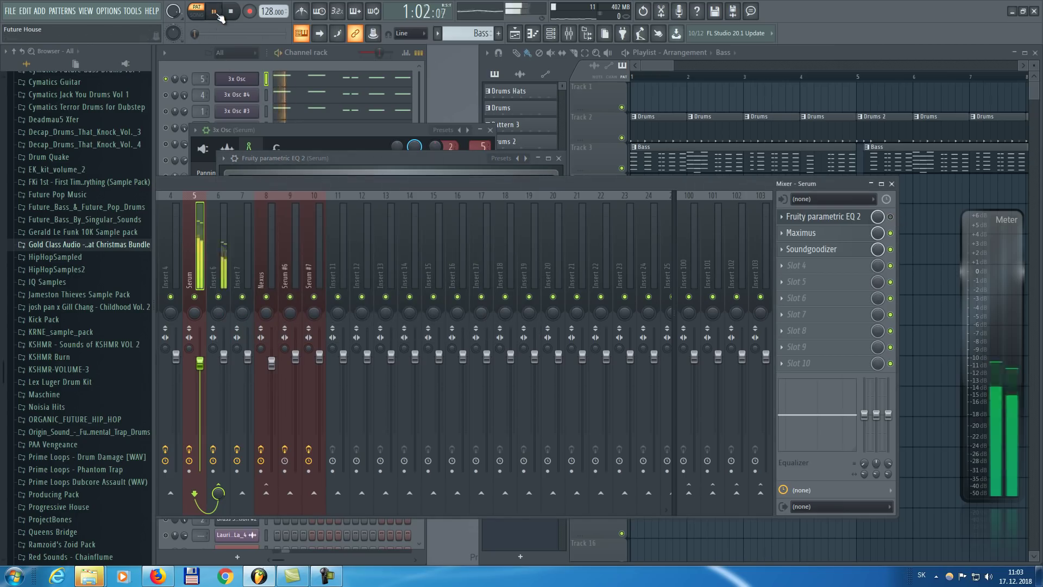
left_click(231, 13)
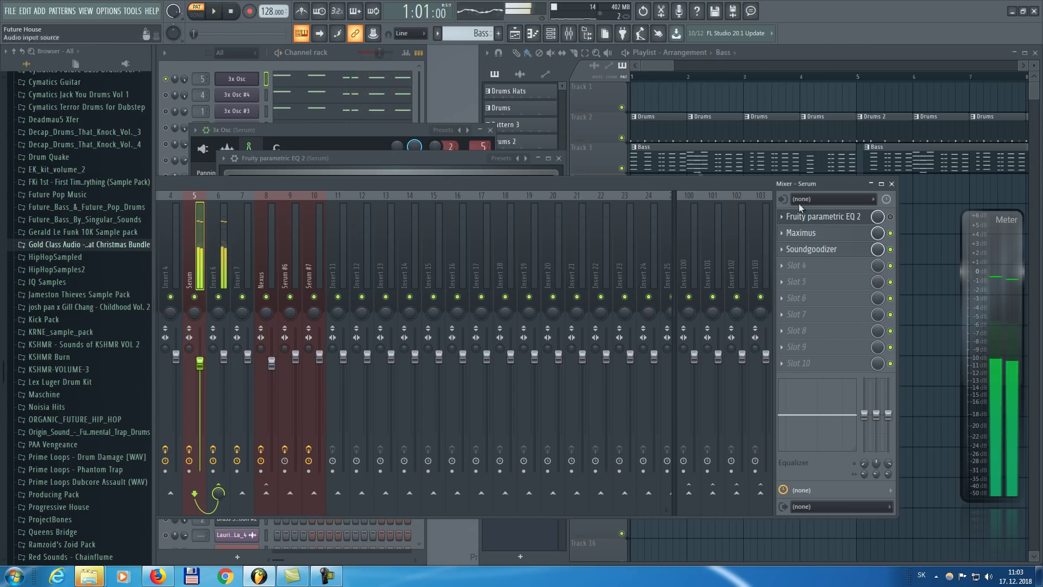
left_click(890, 217)
left_click(857, 217)
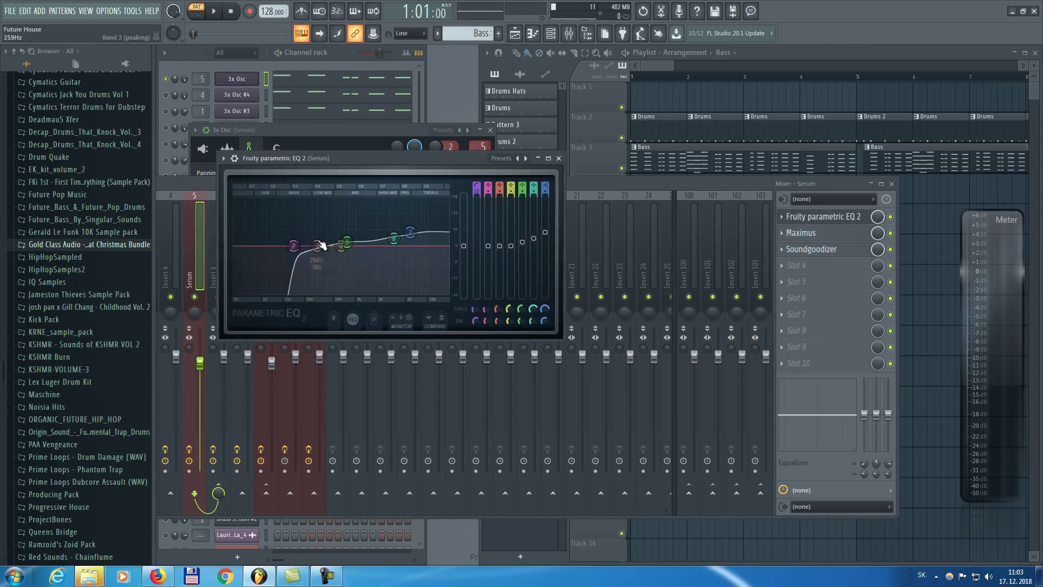
Examine the Maximus presets and mid-band settings on the Serum mixer track, and play the Bass pattern through them.
left_click(815, 232)
left_click(251, 186)
mouse_move(267, 218)
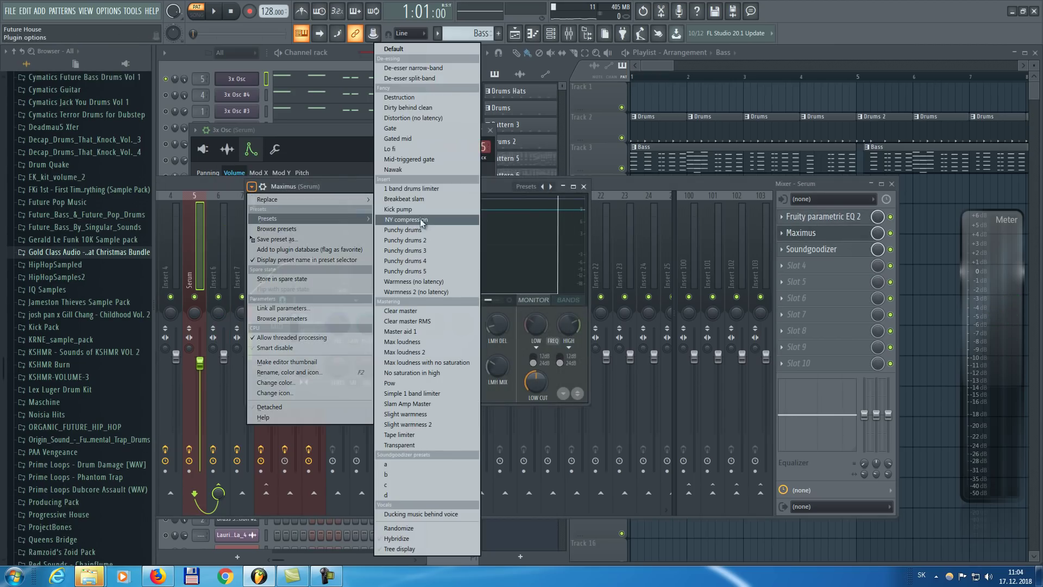
left_click(350, 329)
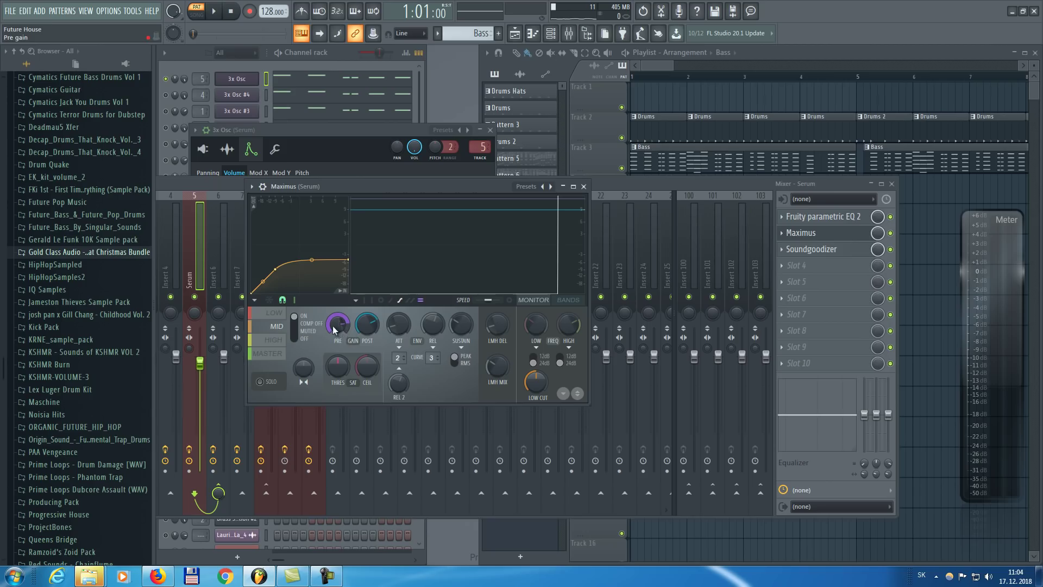
left_click(216, 12)
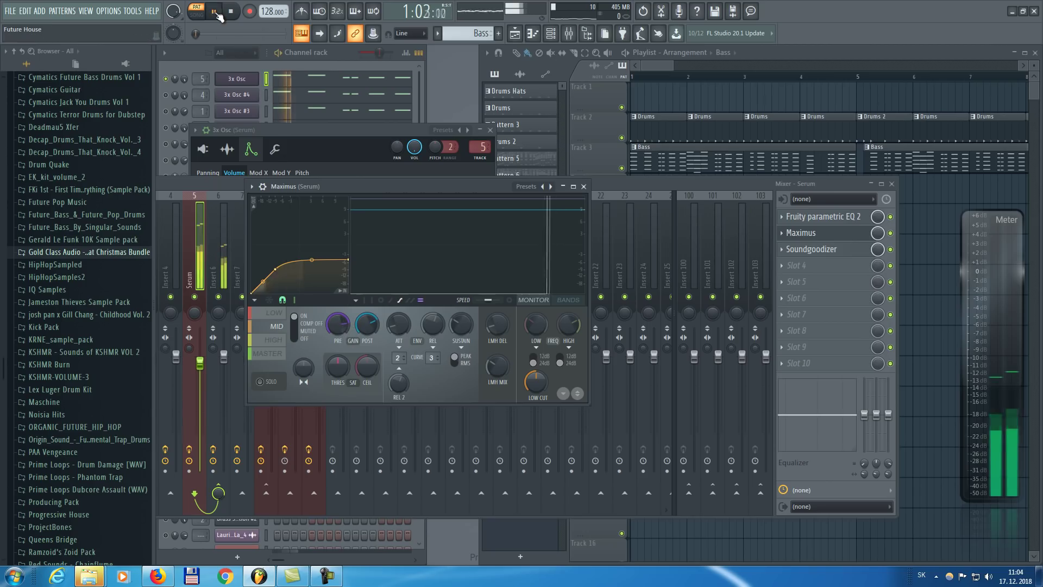
left_click(241, 15)
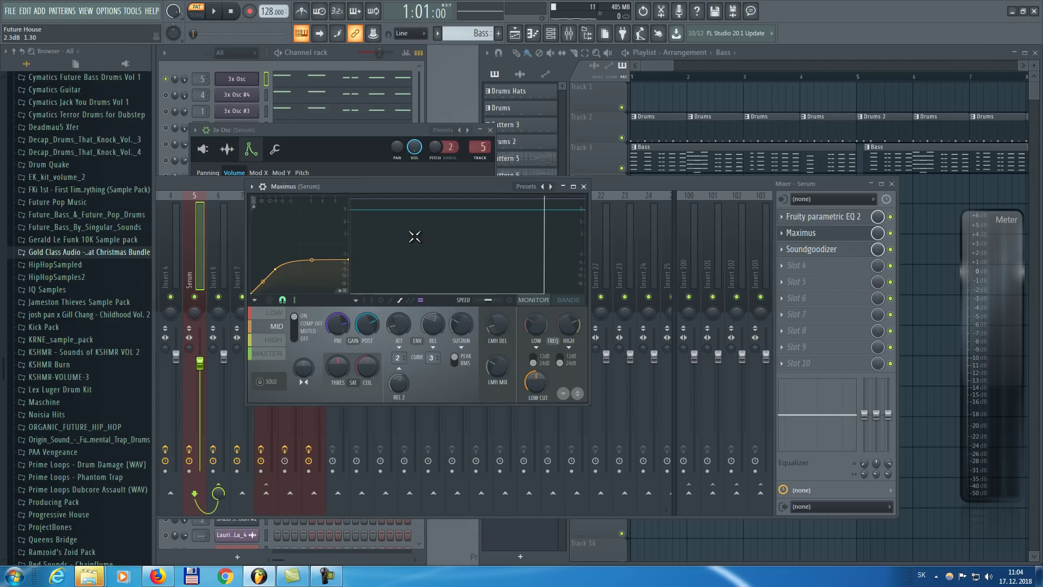
left_click(215, 16)
left_click(231, 14)
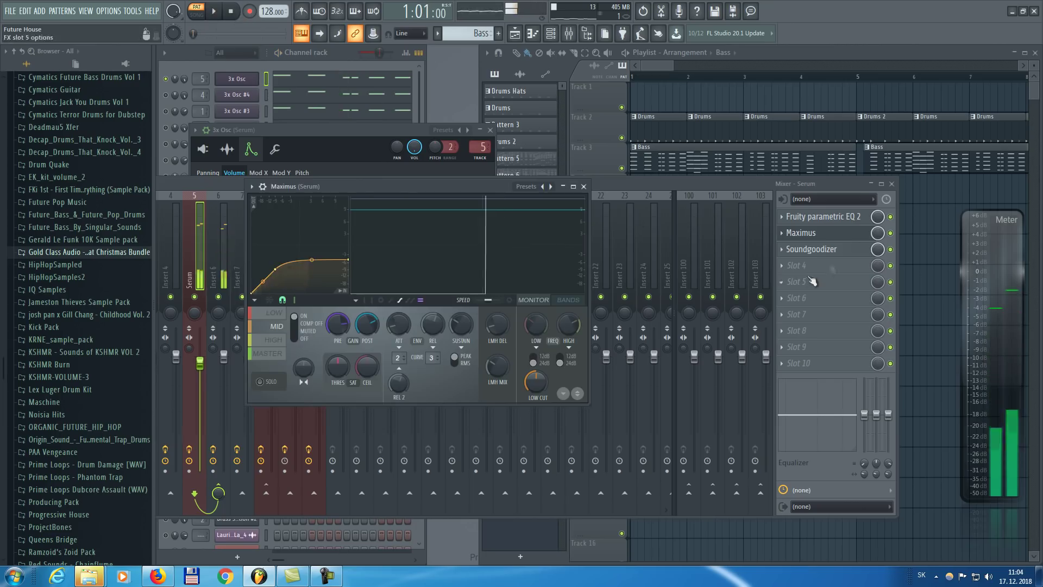
Inspect the Soundgoodizer on the Serum mixer track, and close the effect windows and the mixer.
left_click(811, 250)
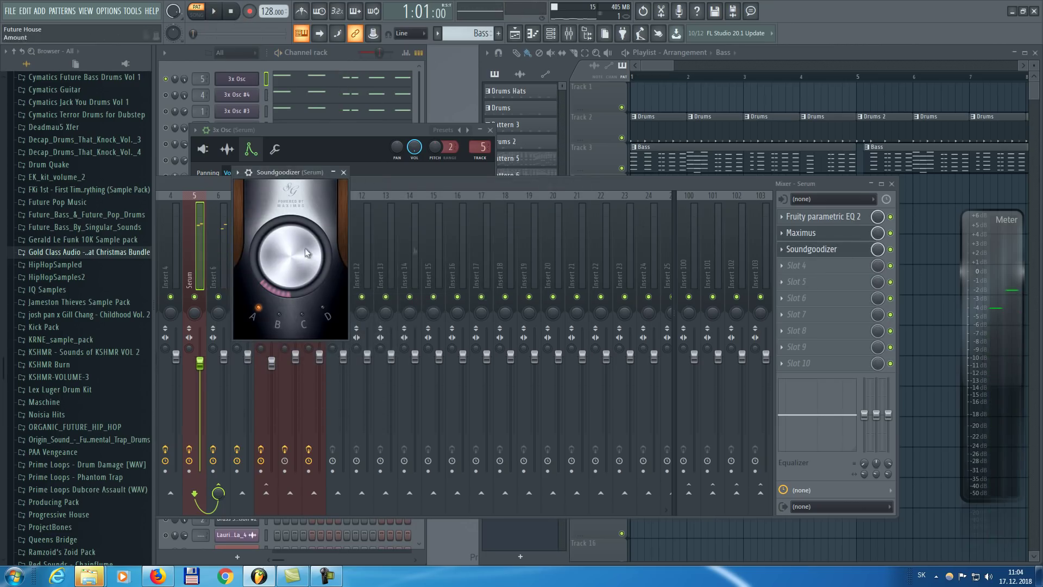
left_click(344, 172)
left_click(594, 187)
left_click(891, 185)
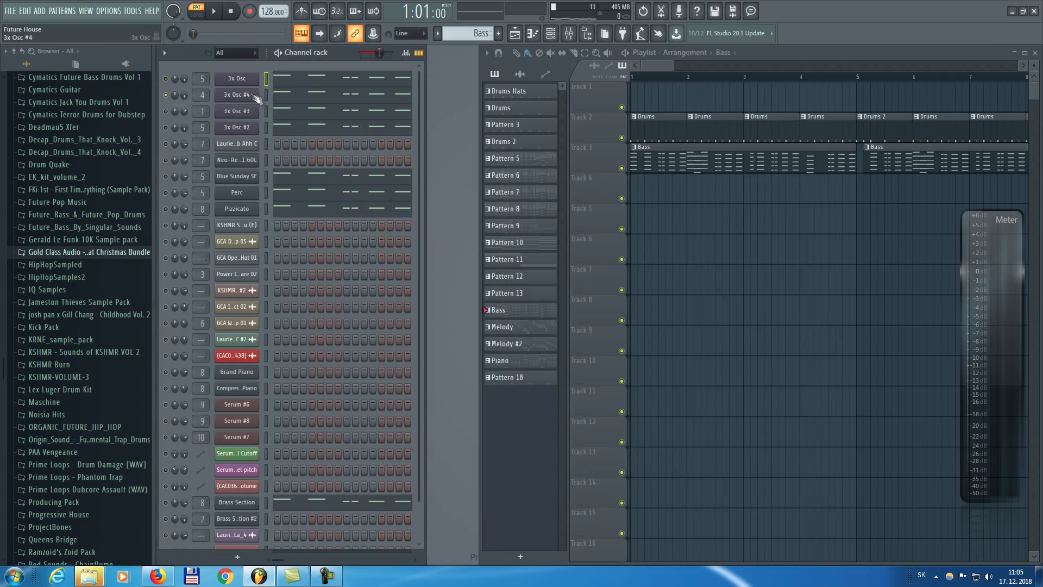
Play the Bass pattern with 3x Osc #4 soloed, and examine its oscillator shapes and volume envelope settings.
key("space")
key("space")
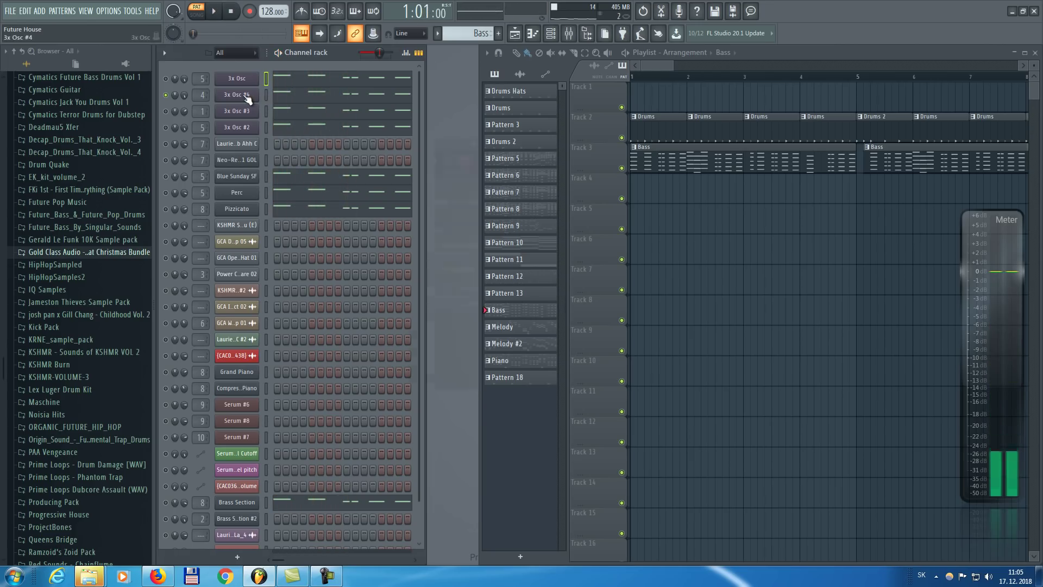
left_click(237, 95)
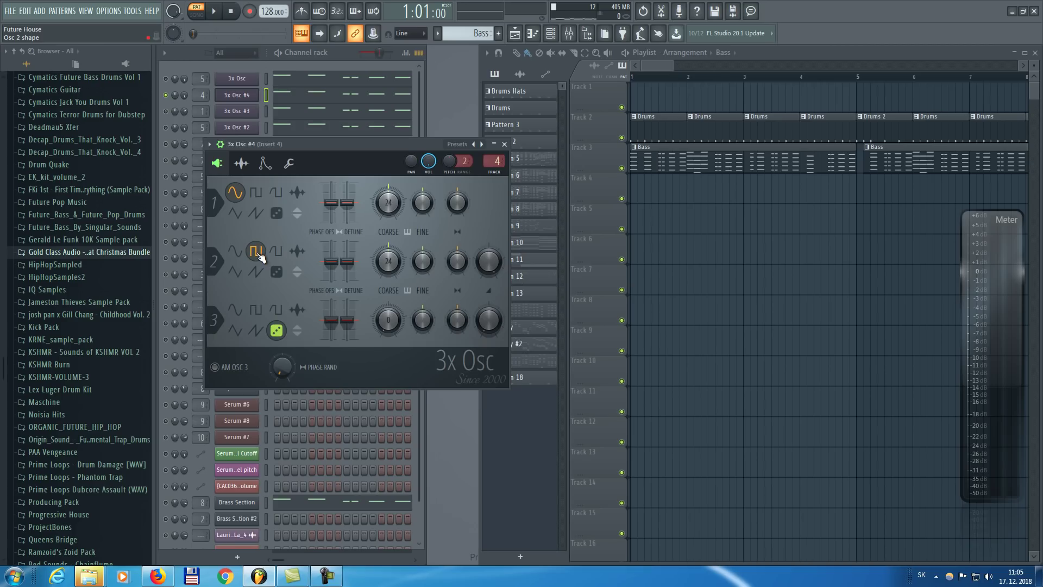
left_click(264, 163)
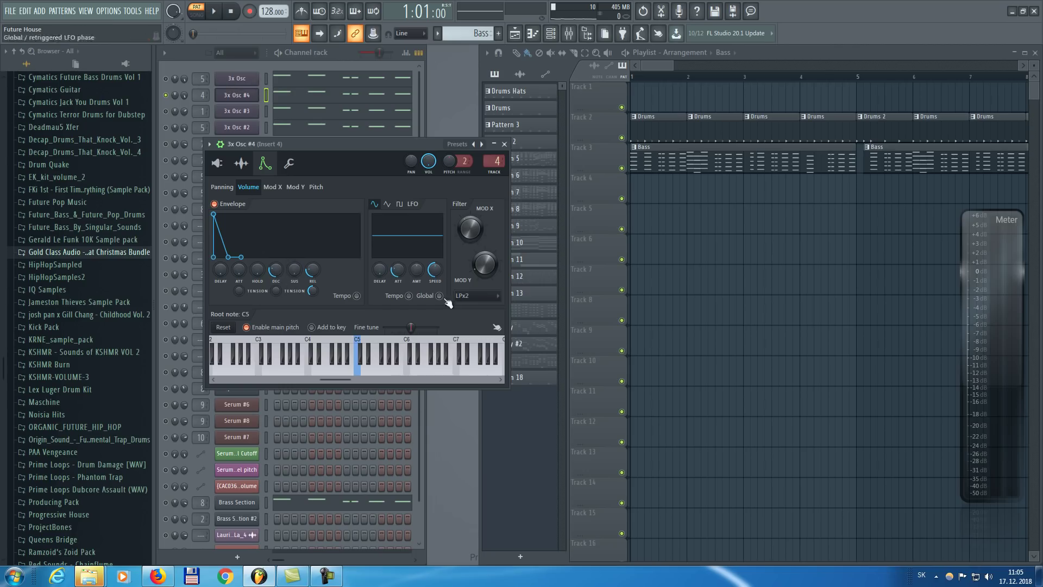
Try the LP filter type on 3x Osc #4 while playing the Bass pattern, and restore LPx2 for comparison.
left_click(477, 296)
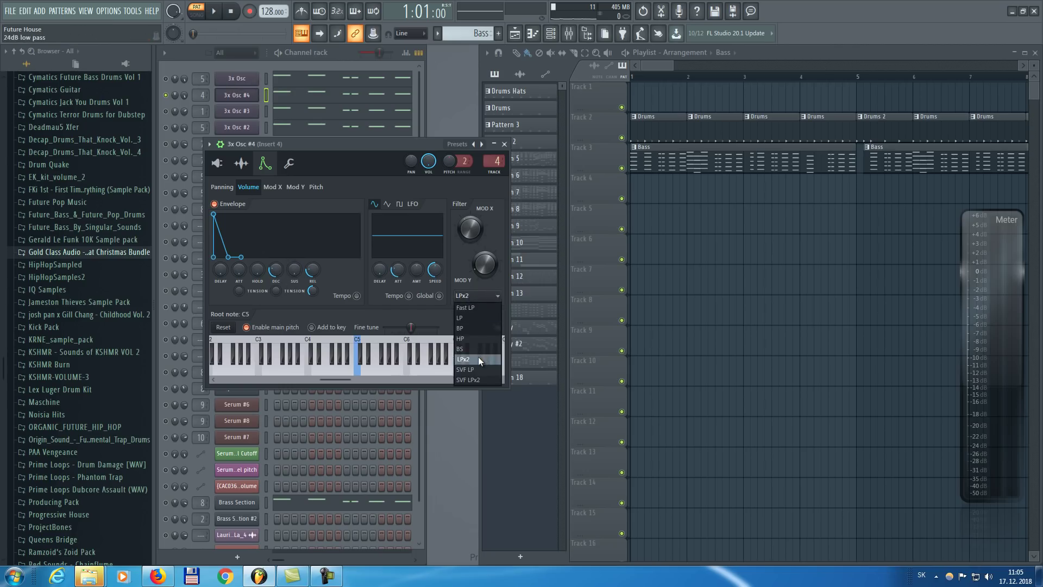
left_click(474, 319)
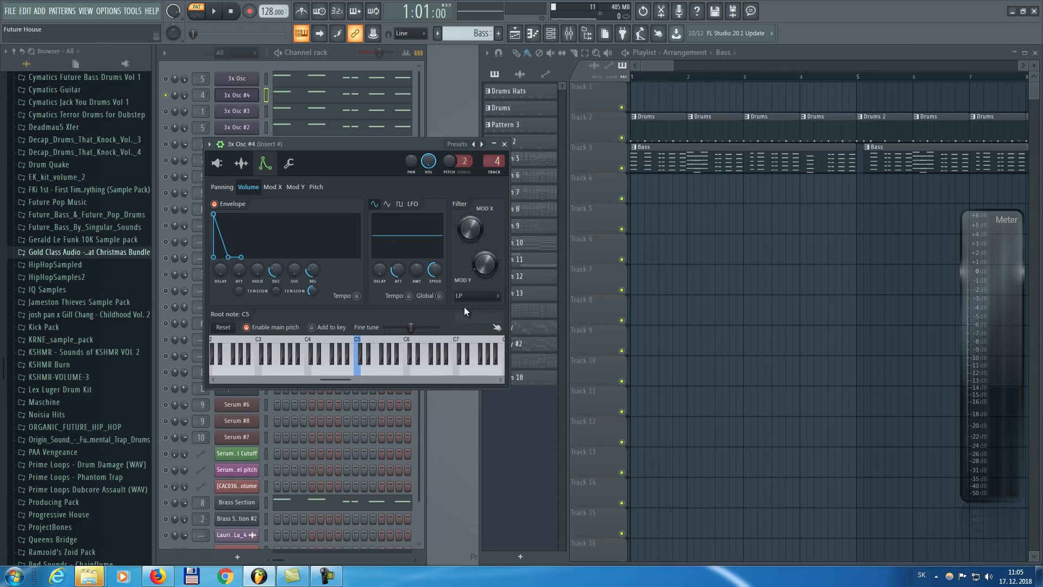
key("space")
key("space")
left_click(481, 298)
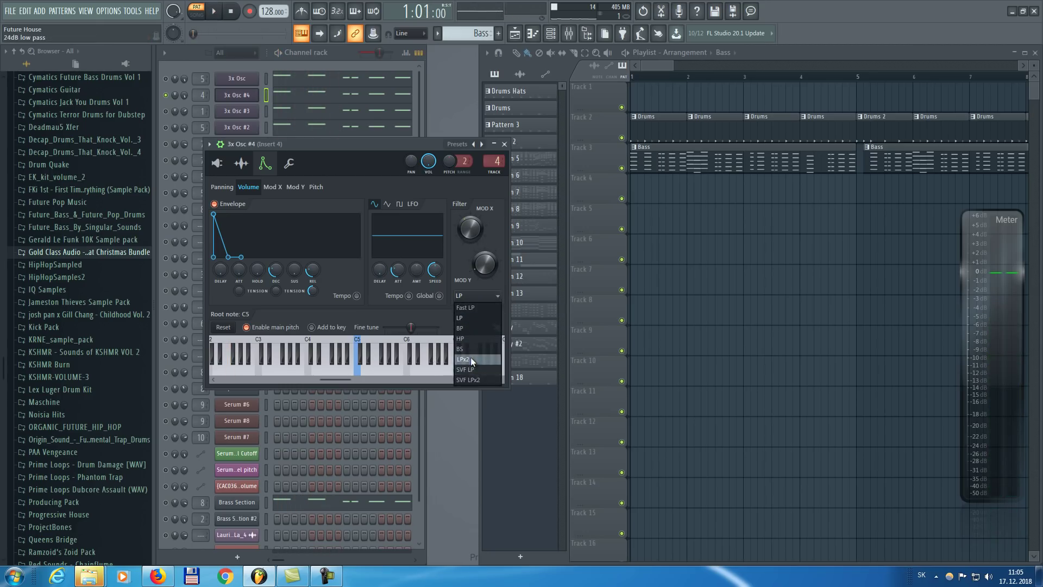
left_click(471, 359)
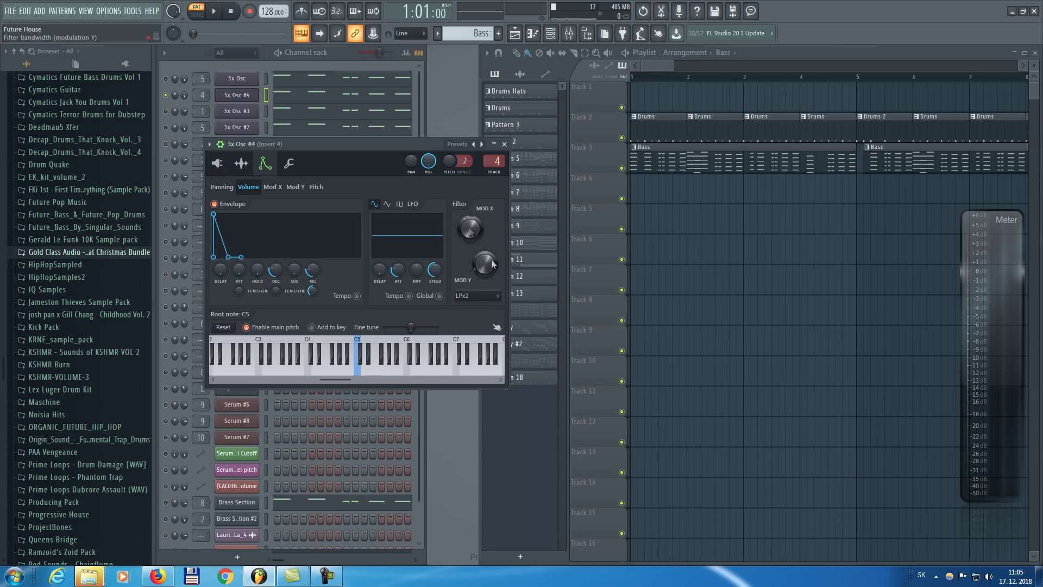
key("space")
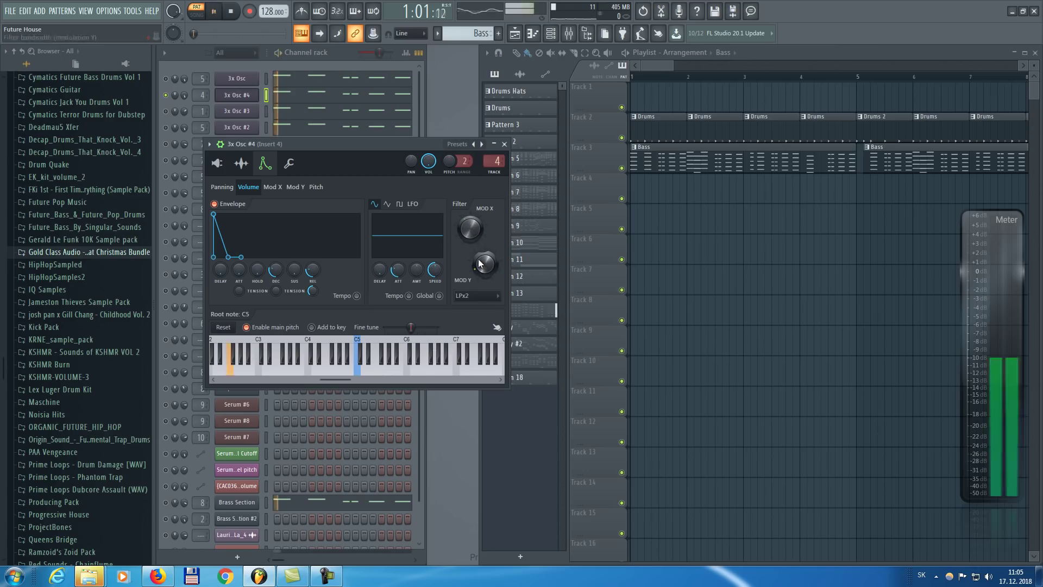
Examine Soundgoodizer and the Gross Beat Sidechain volume curve on mixer Insert 4 while playing the Bass pattern, and close all windows.
left_click(568, 33)
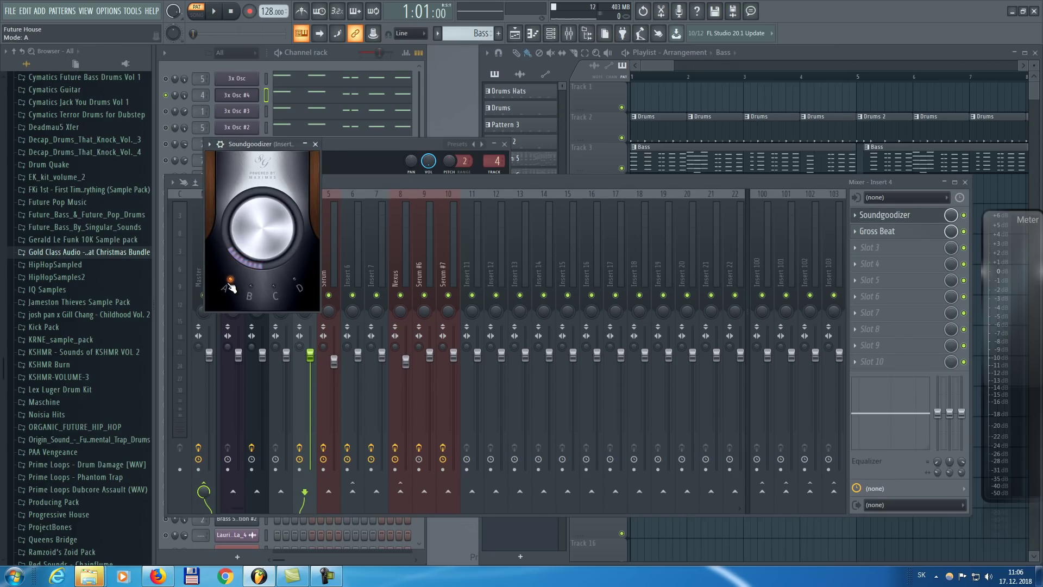
left_click(890, 236)
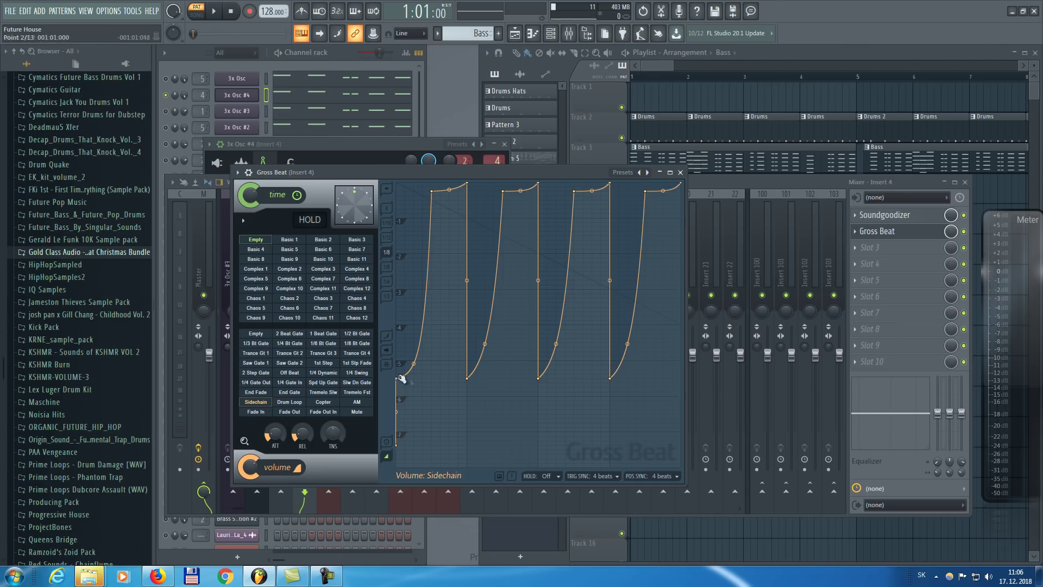
key("space")
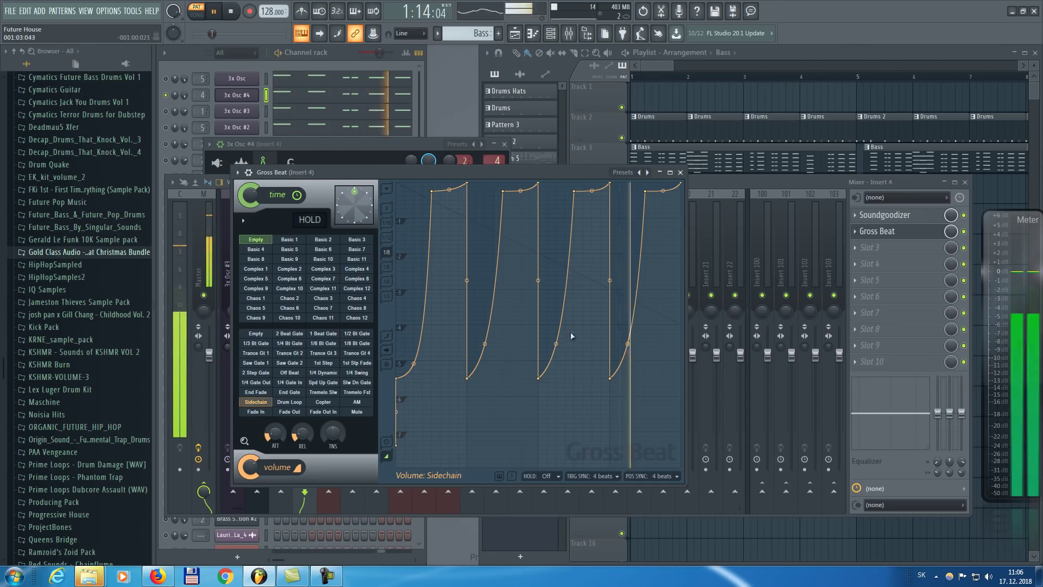
key("space")
key("Escape")
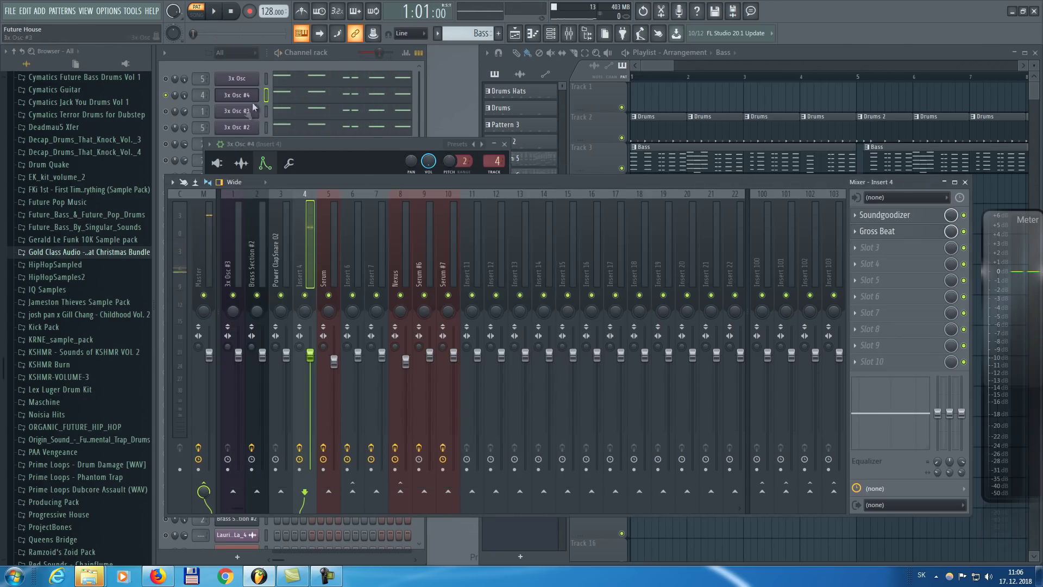
key("Escape")
key("Escape")
Solo 3x Osc #3 and play the Bass pattern with it alone and combined with the first two 3x Osc layers.
right_click(165, 79)
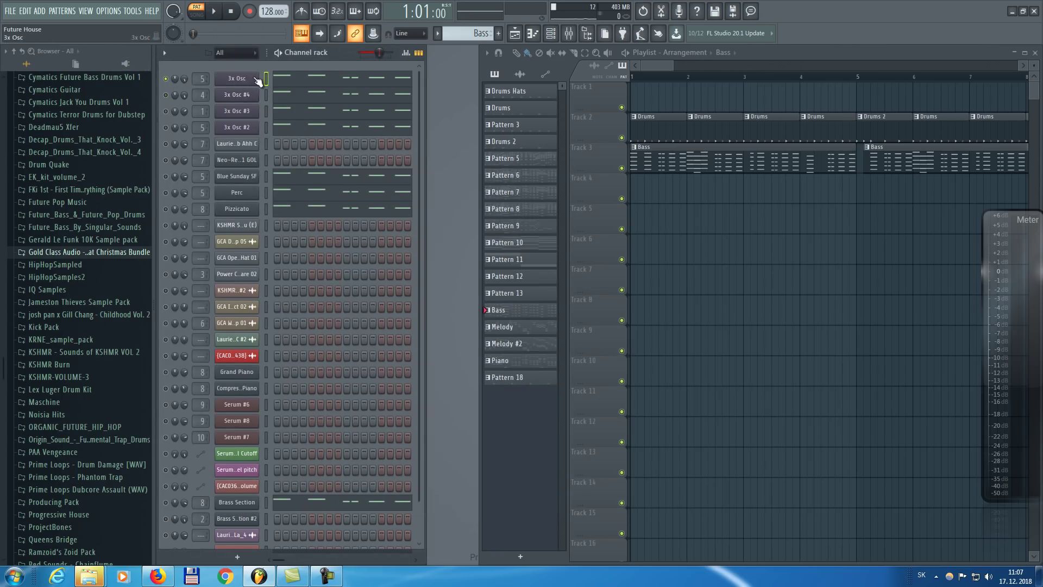
right_click(166, 112)
key("space")
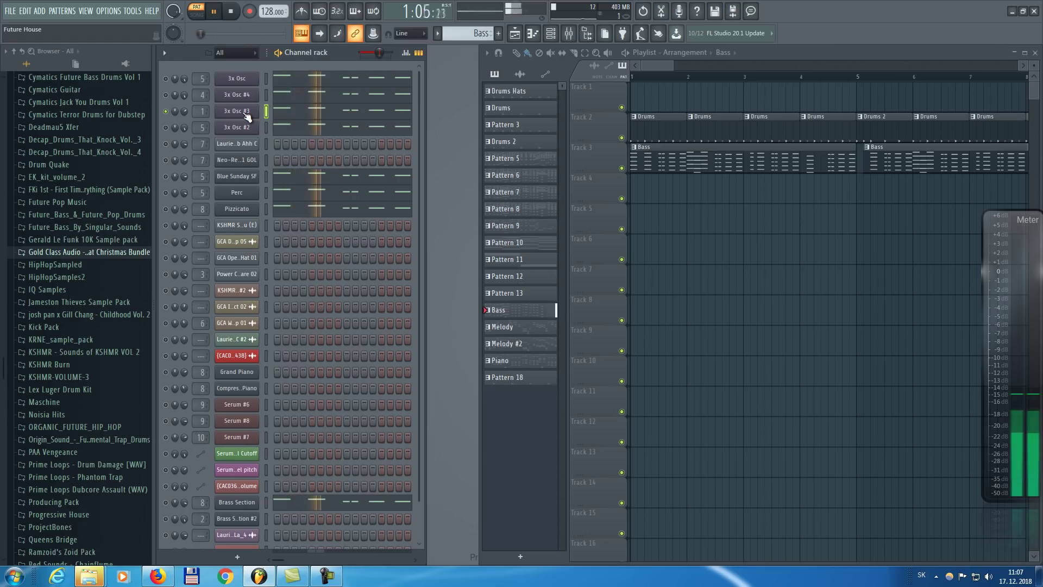
key("space")
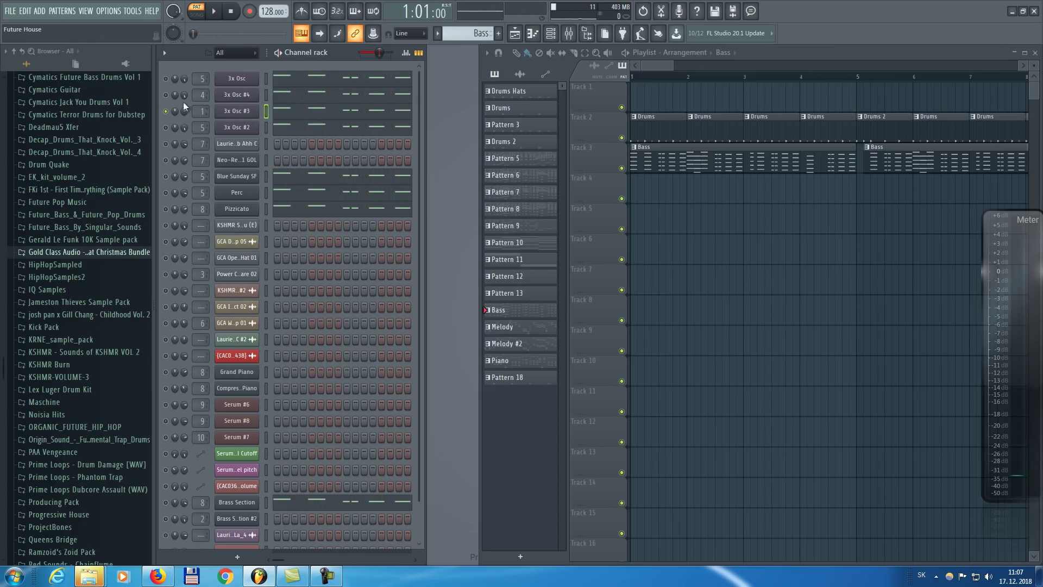
key("space")
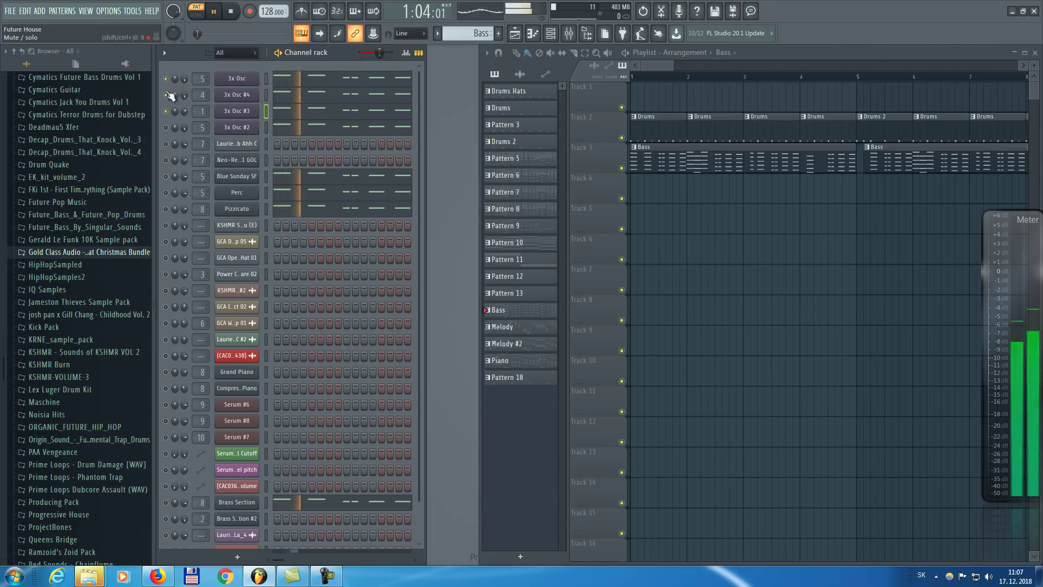
key("space")
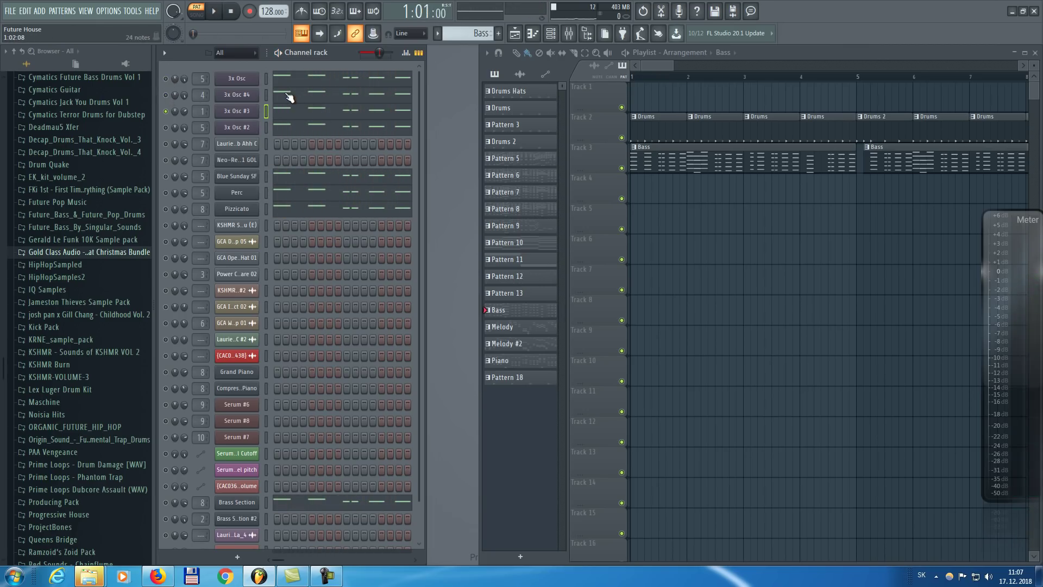
Examine the oscillator, volume envelope and filter settings of 3x Osc #3, and preview its sound with a single note.
left_click(239, 111)
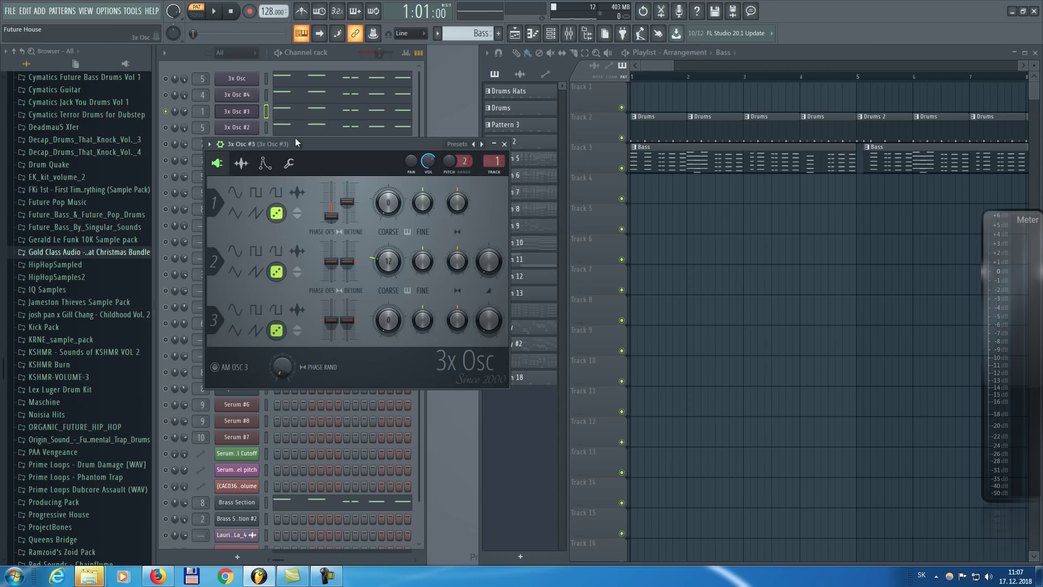
left_click(264, 163)
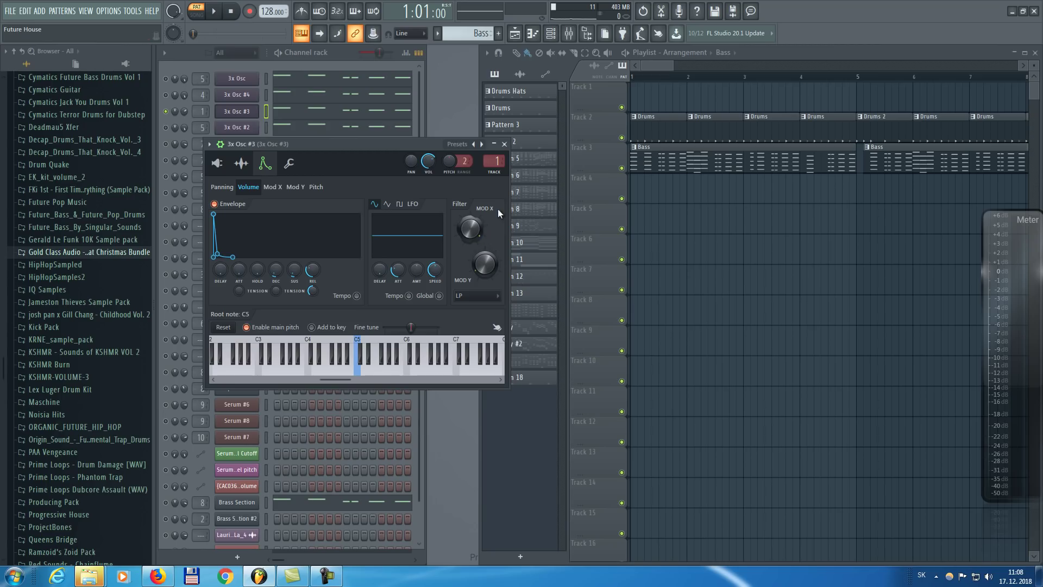
key("t")
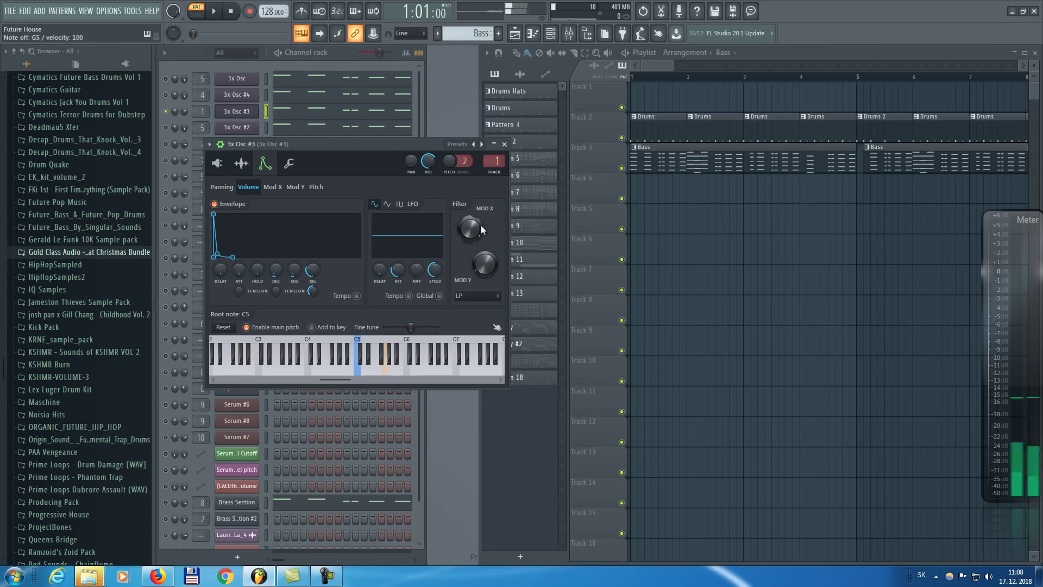
right_click(469, 232)
Solo the 3x Osc #2 channel in the Bass pattern.
right_click(166, 127)
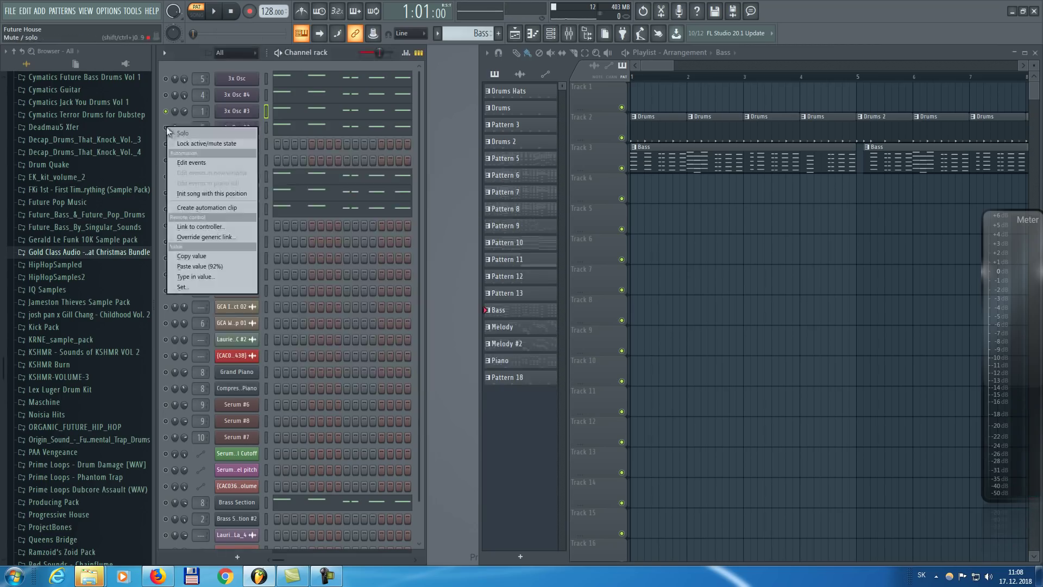
left_click(186, 133)
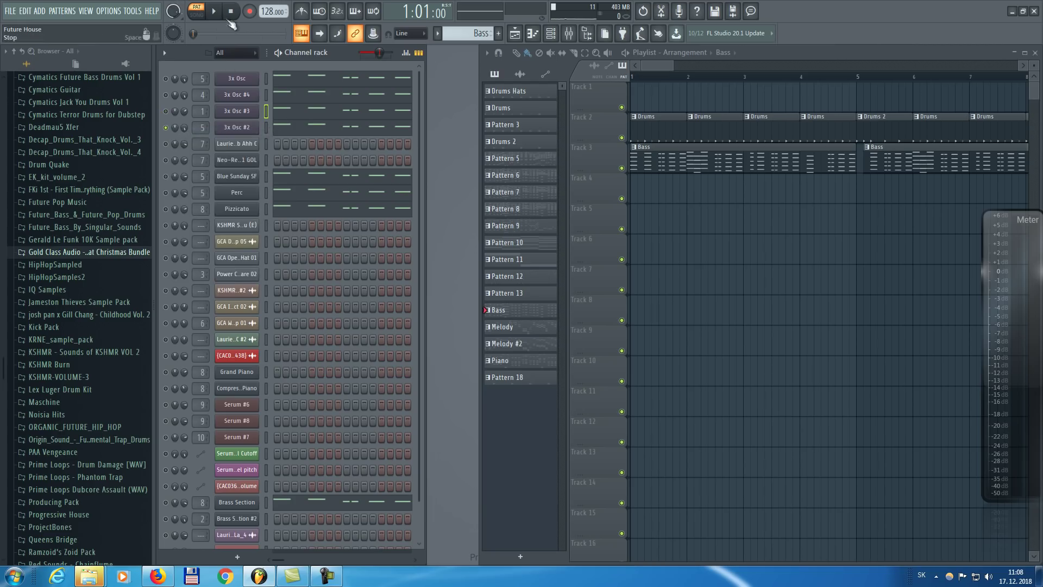
Play the Bass pattern with 3x Osc #2 alone, compare it with the soloed 3x Osc layer, and return the solo to 3x Osc #2.
key("space")
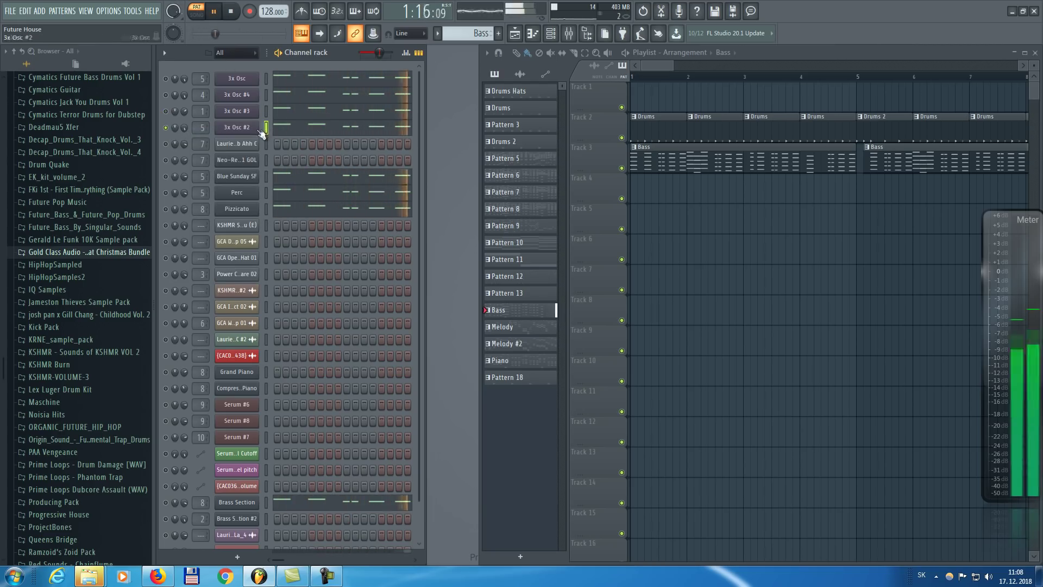
right_click(166, 78)
left_click(169, 86)
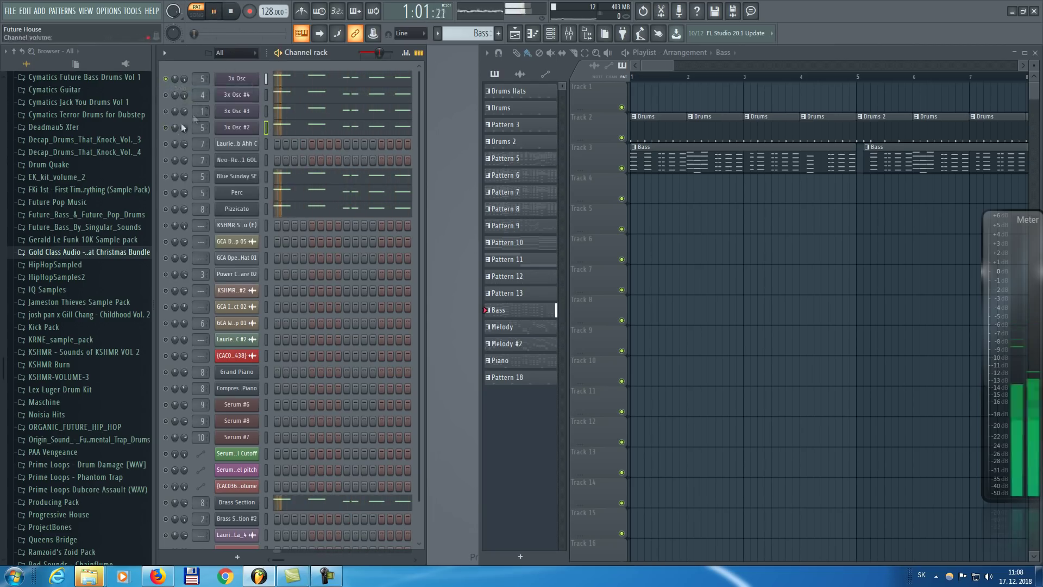
right_click(165, 128)
left_click(170, 135)
key("space")
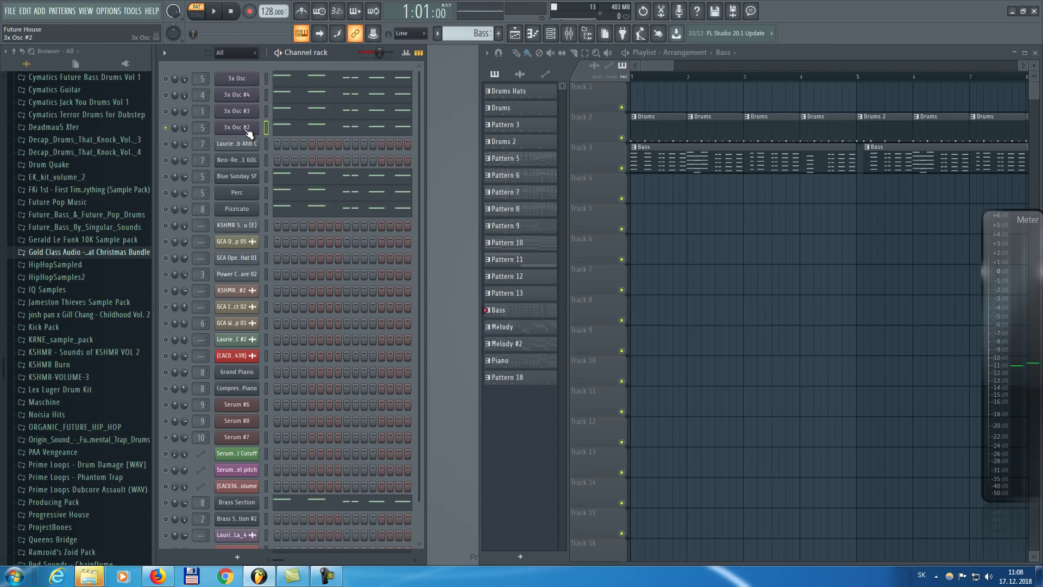
Examine the oscillator, volume envelope and filter settings of 3x Osc #2 while playing the Bass pattern.
left_click(249, 128)
key("space")
key("space")
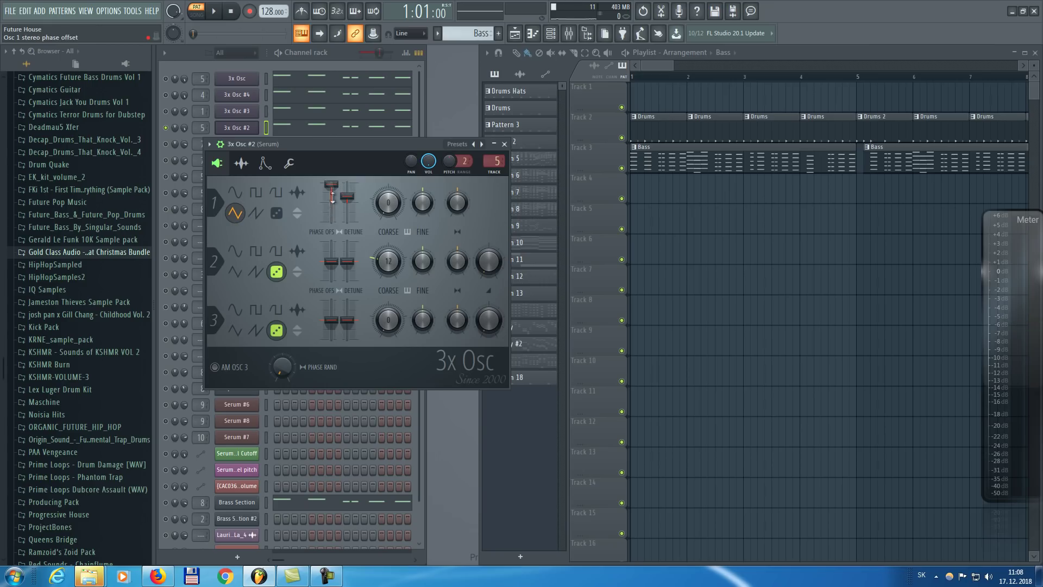
left_click(265, 163)
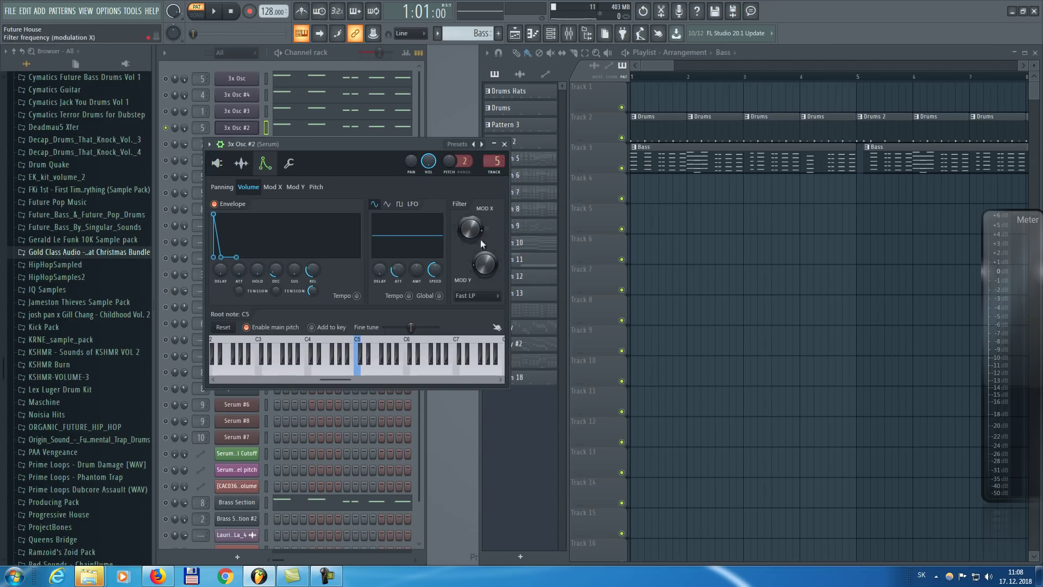
left_click(476, 295)
left_click(473, 304)
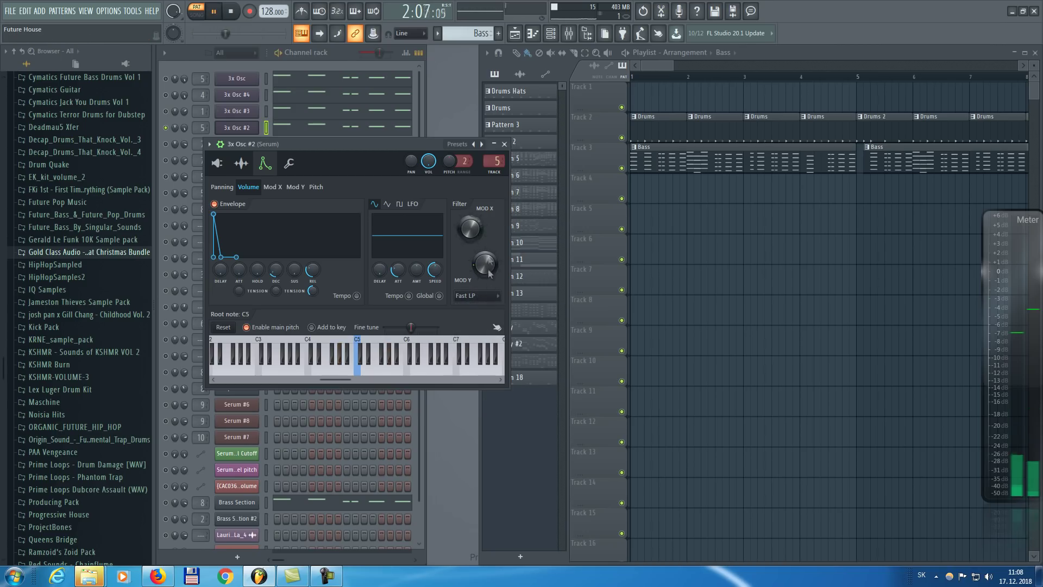
key("space")
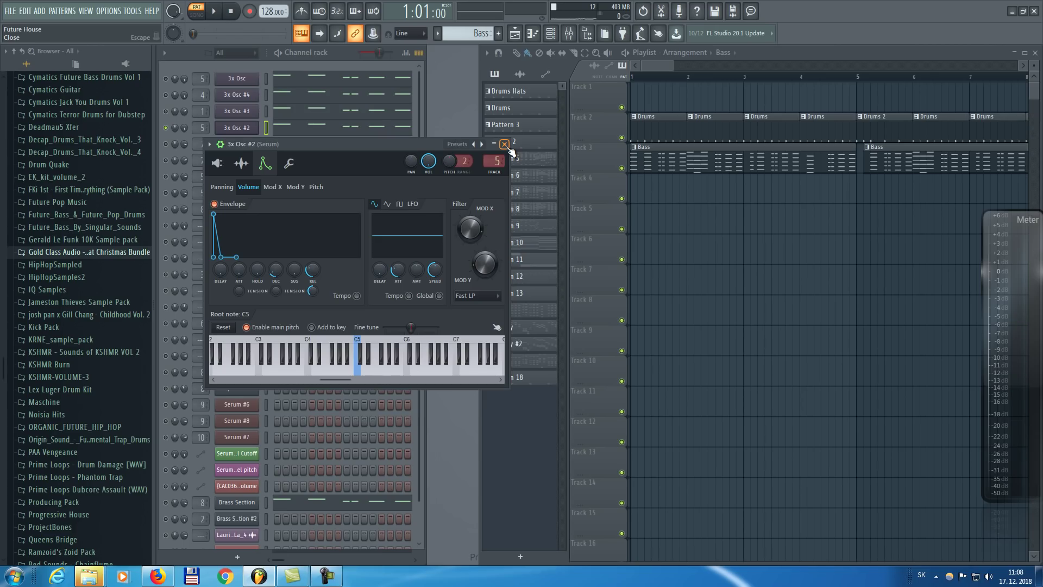
Examine Fruity parametric EQ 2 and Maximus on the Serum mixer insert, and return to the channel rack.
left_click(505, 144)
left_click(568, 33)
left_click(891, 216)
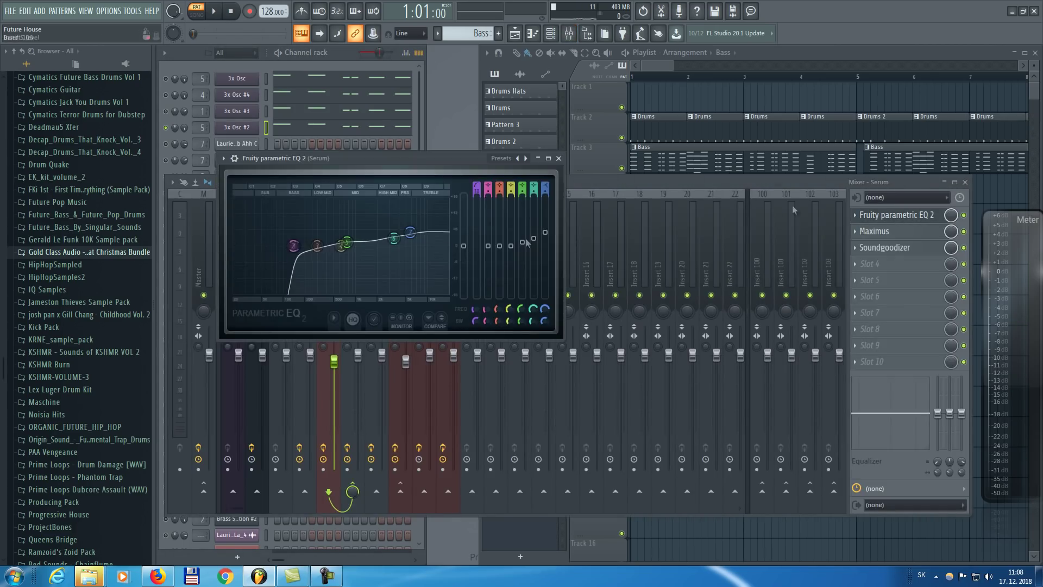
left_click(906, 233)
left_click(584, 187)
left_click(558, 159)
left_click(344, 55)
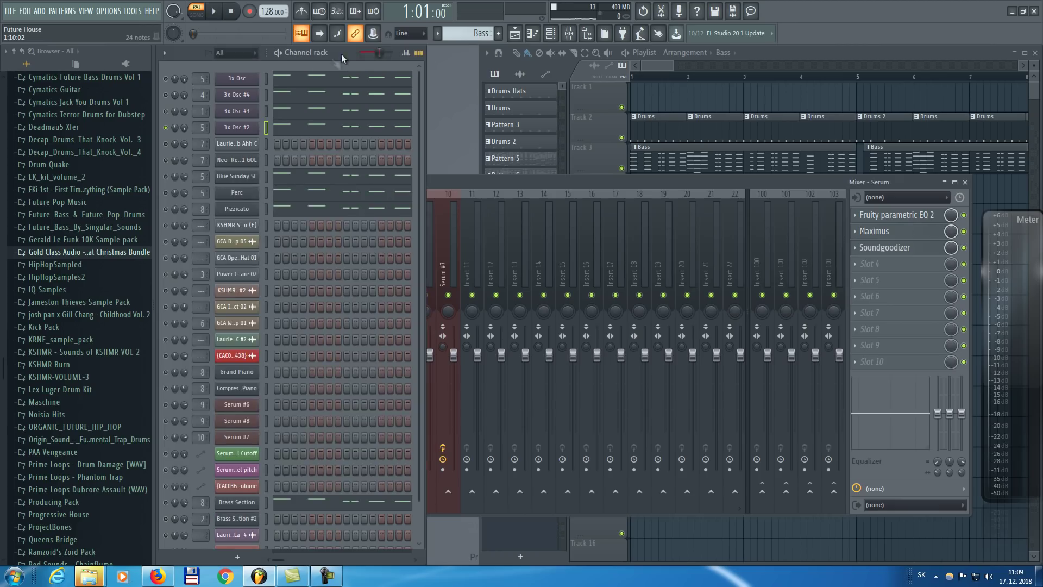
Unmute 3x Osc #3, 3x Osc #4 and 3x Osc, and play the Bass pattern with all four layers together.
left_click(166, 111)
left_click(166, 95)
left_click(166, 79)
key("space")
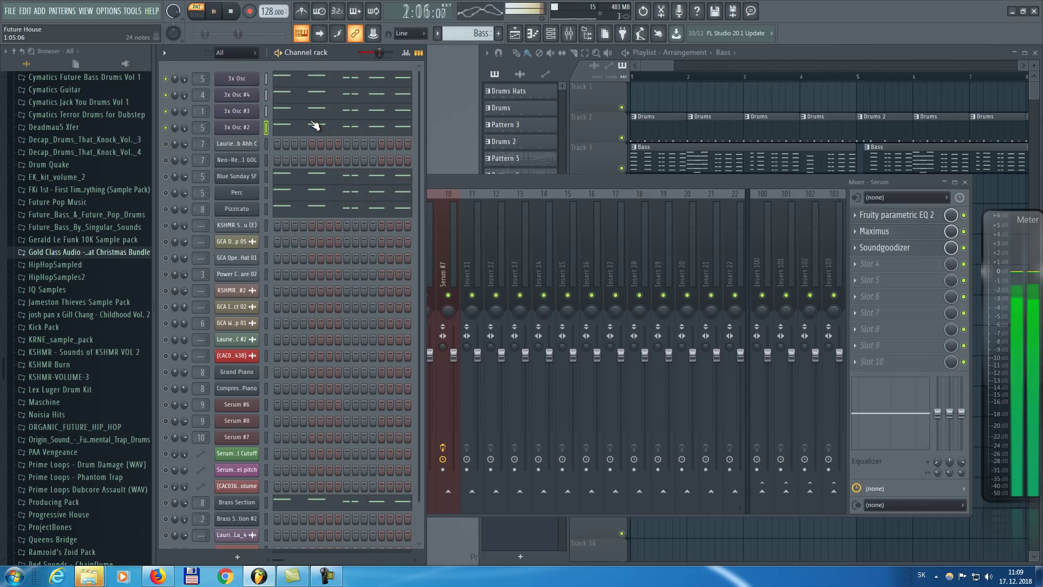
key("space")
Solo the Blue Sunday SF channel, and examine its Harmless settings and plugin options while previewing its sound.
left_click(166, 177)
left_click(236, 179)
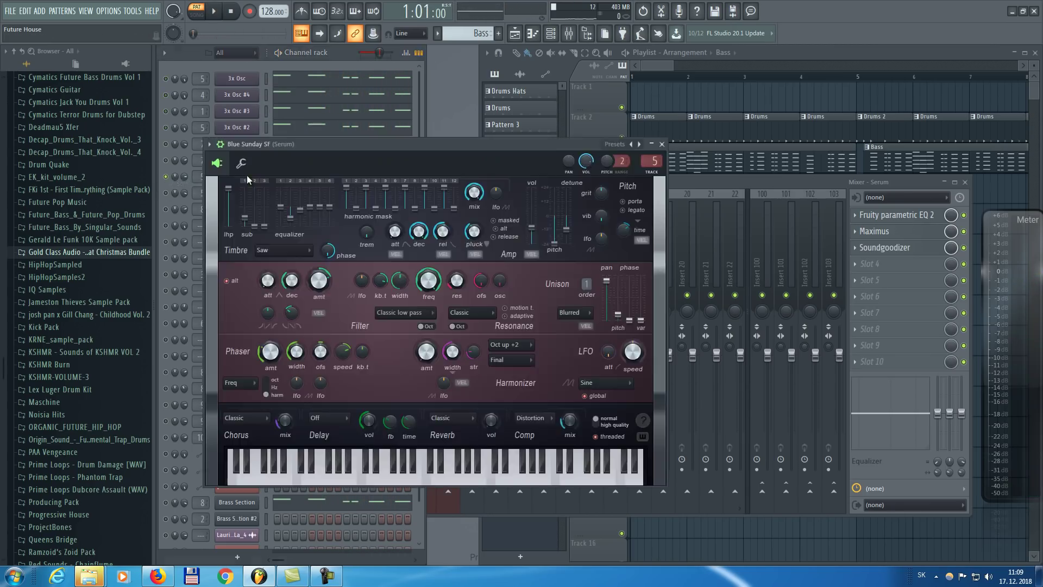
left_click_drag(243, 149, 283, 148)
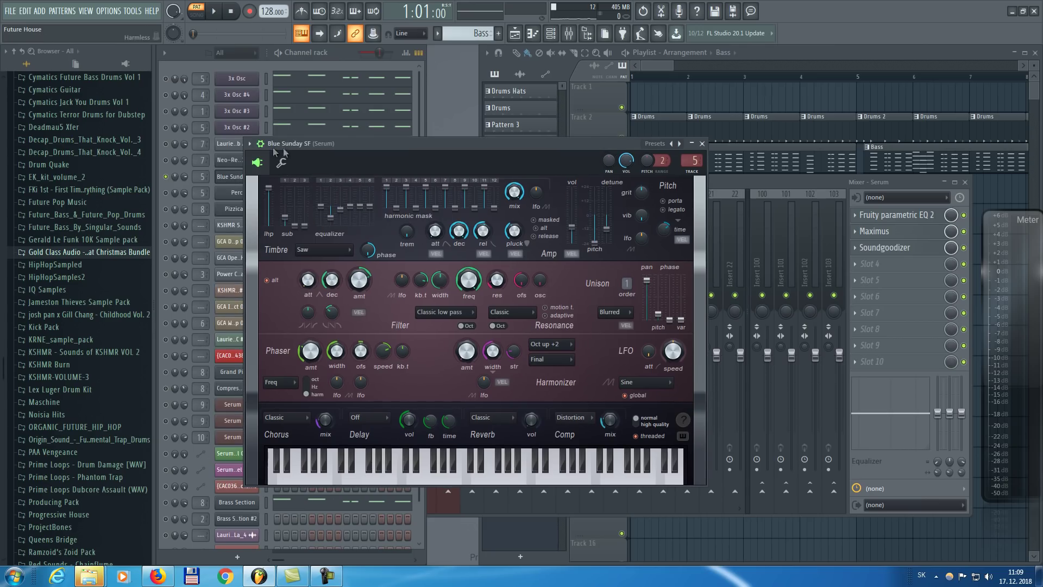
left_click(249, 144)
mouse_move(310, 176)
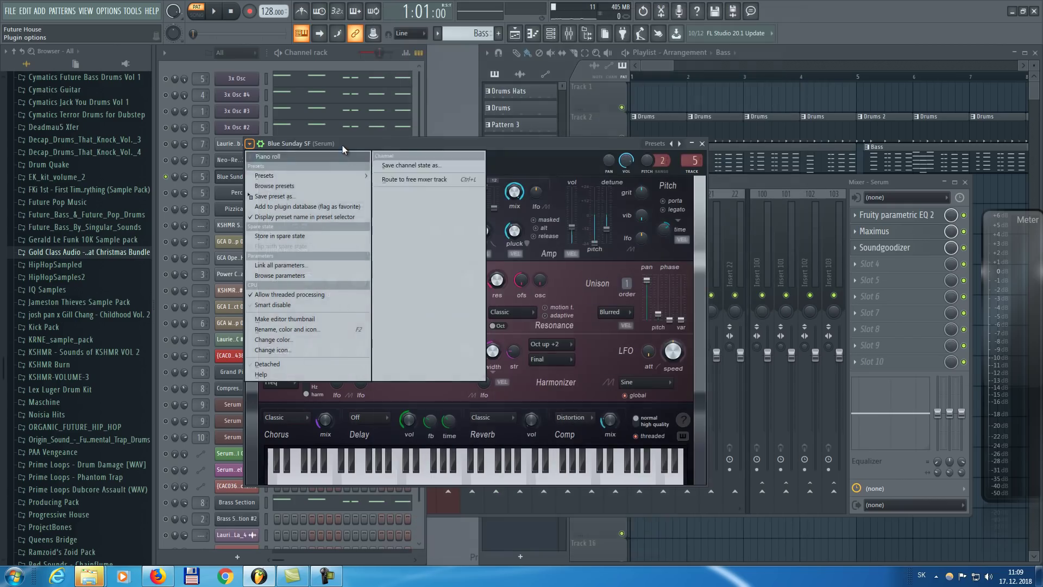
left_click(343, 145)
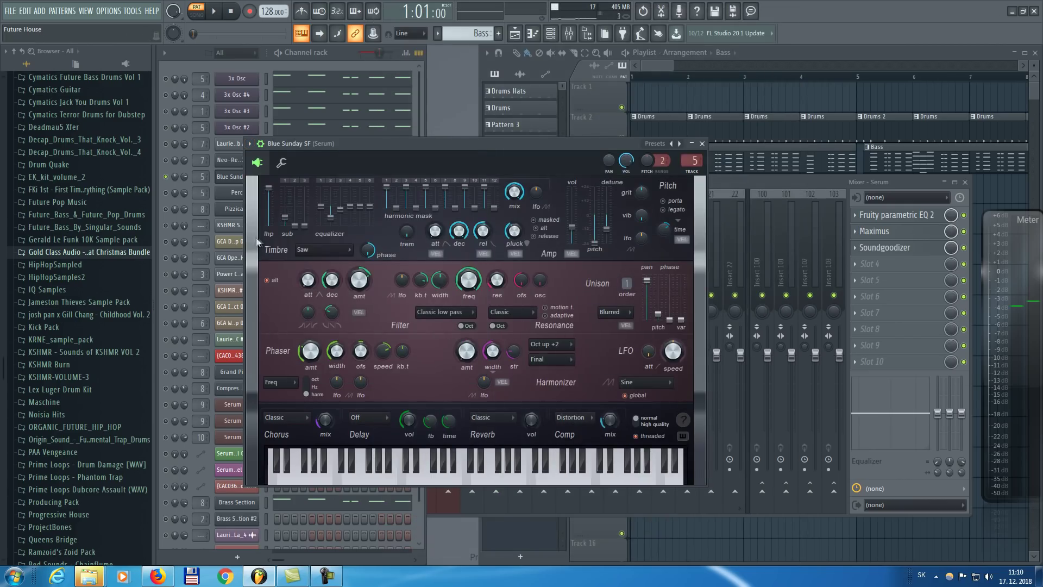
key("space")
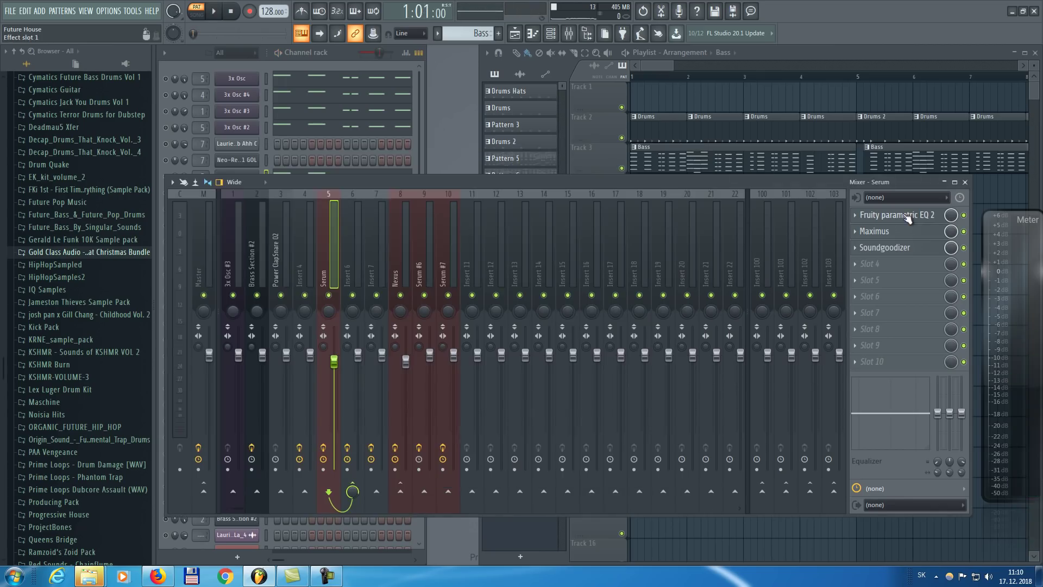
Examine the Fruity parametric EQ 2 curve on the Serum mixer insert, and close the EQ and mixer windows.
left_click(896, 215)
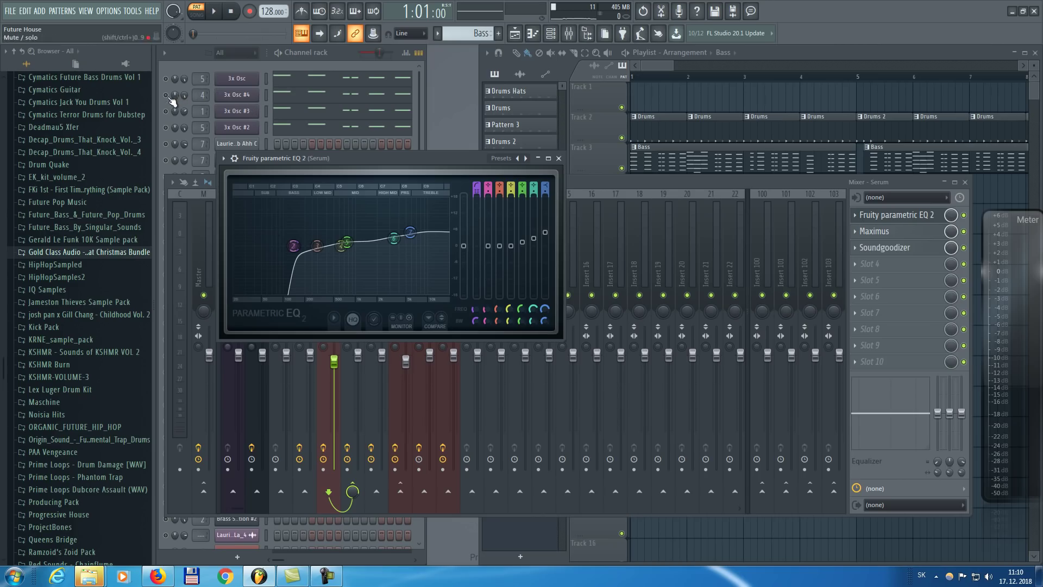
key("Escape")
left_click(965, 183)
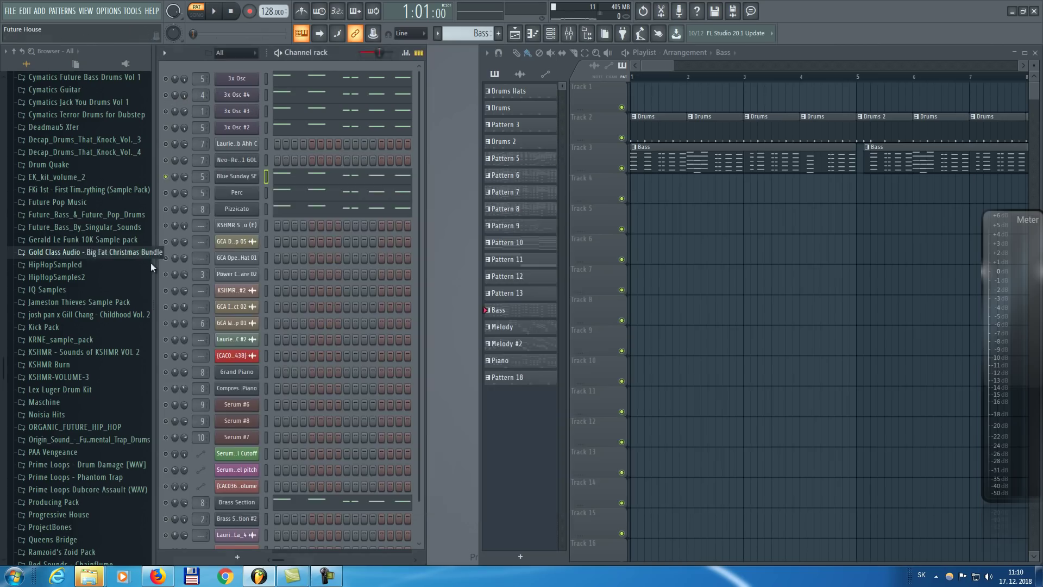
Solo the Perc channel, and examine its Sytrus settings and plugin options while playing the Bass pattern.
right_click(165, 194)
left_click(176, 200)
left_click(254, 199)
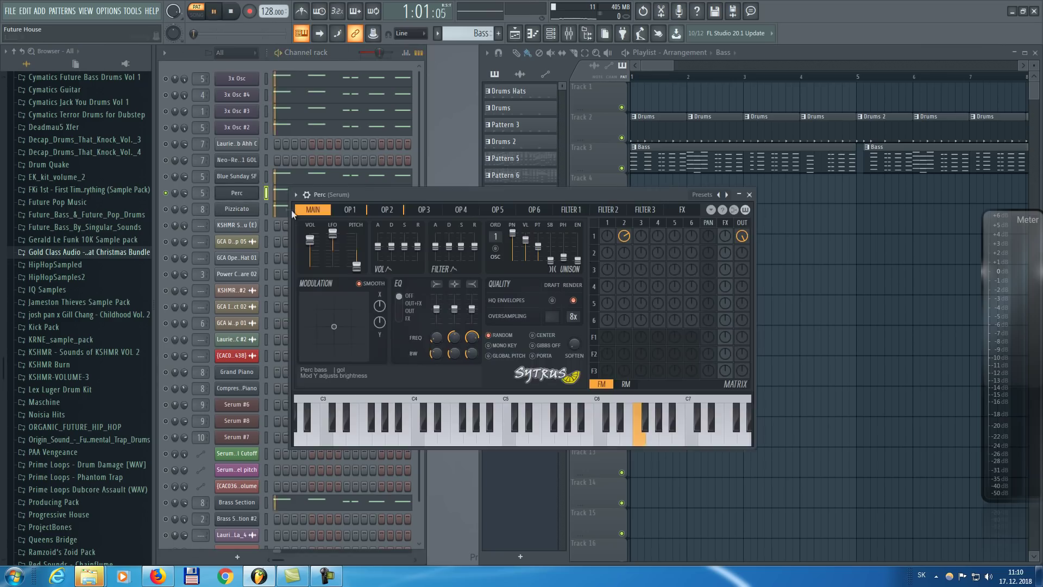
key("space")
key("space")
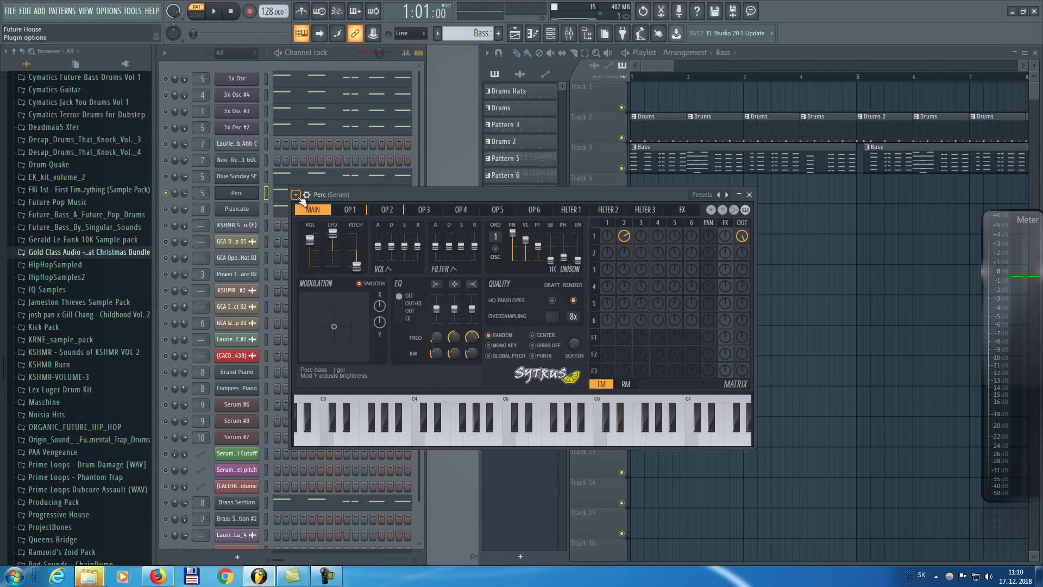
left_click(296, 195)
left_click(325, 196)
key("space")
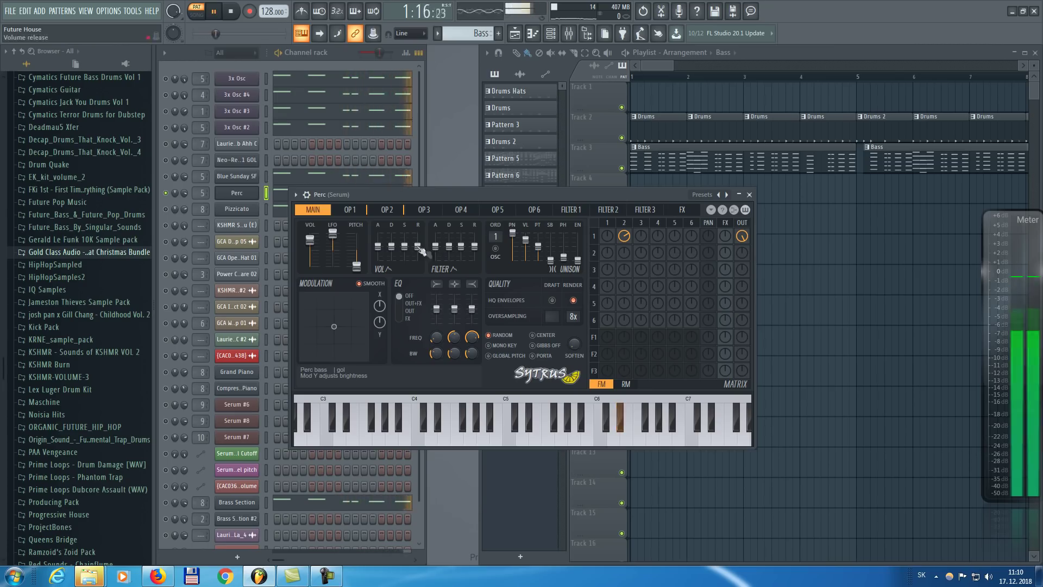
key("space")
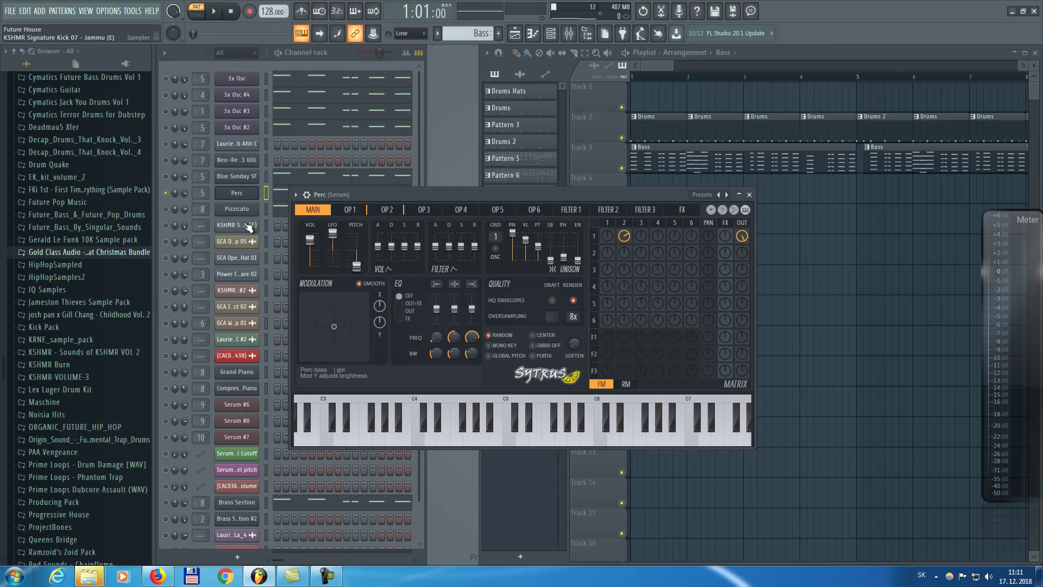
Solo the Pizzicato channel, and load the Orchestral preset Pizzicato in its Sytrus while previewing it in the Bass pattern.
right_click(166, 211)
left_click(169, 213)
left_click(239, 210)
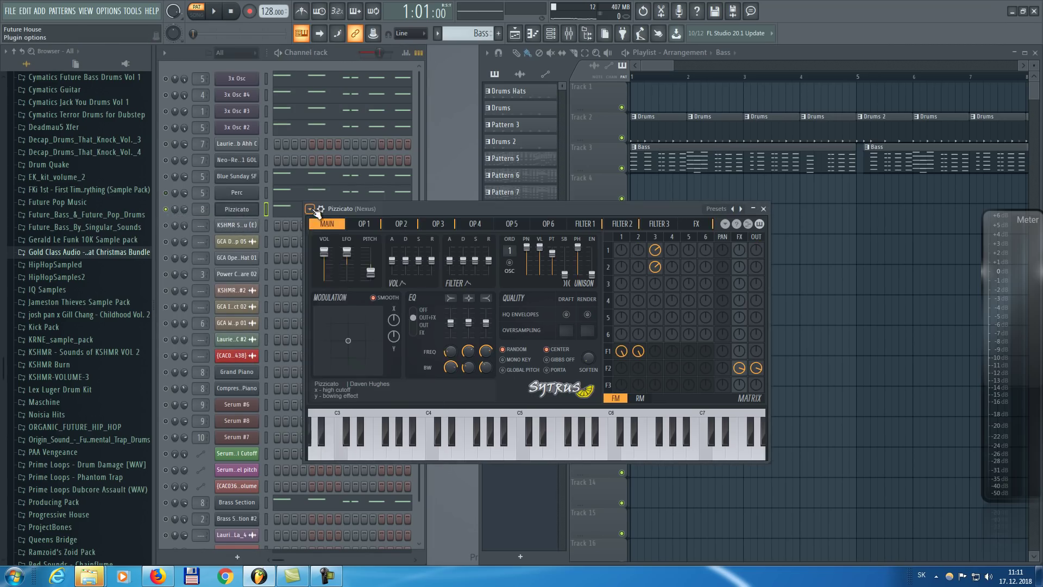
left_click(311, 210)
mouse_move(357, 240)
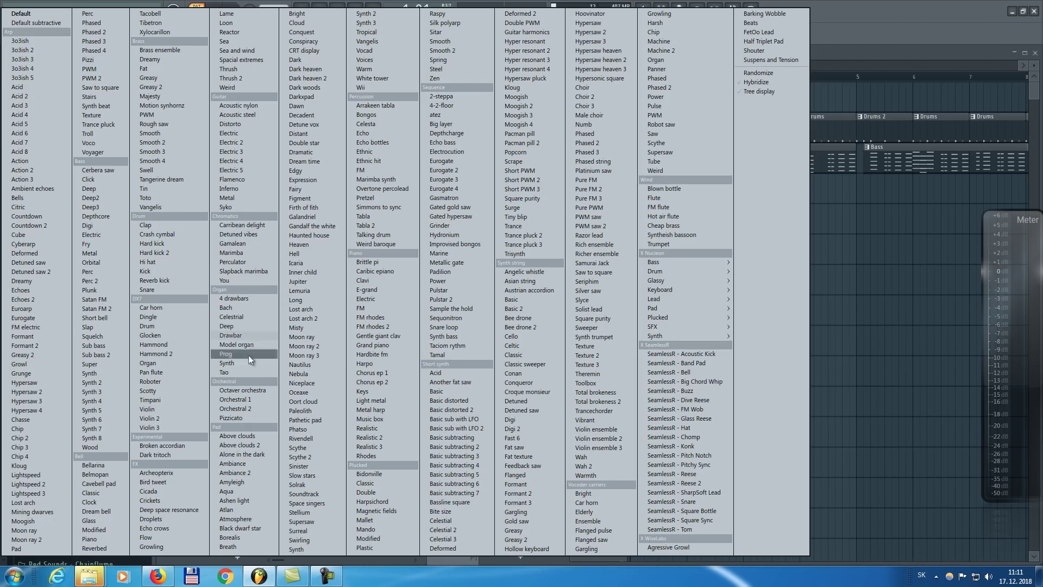
left_click(231, 419)
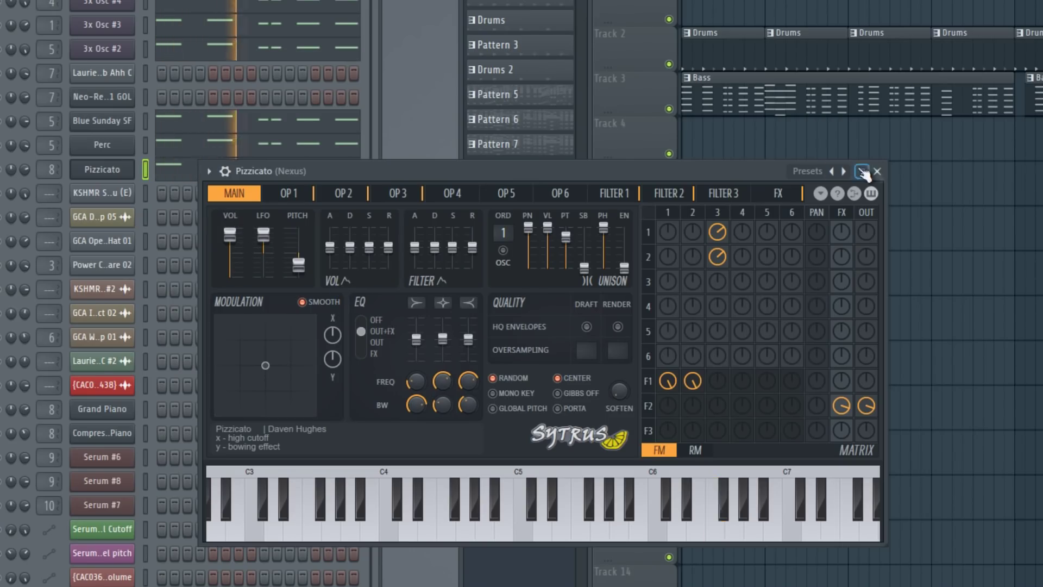
left_click(877, 171)
key("space")
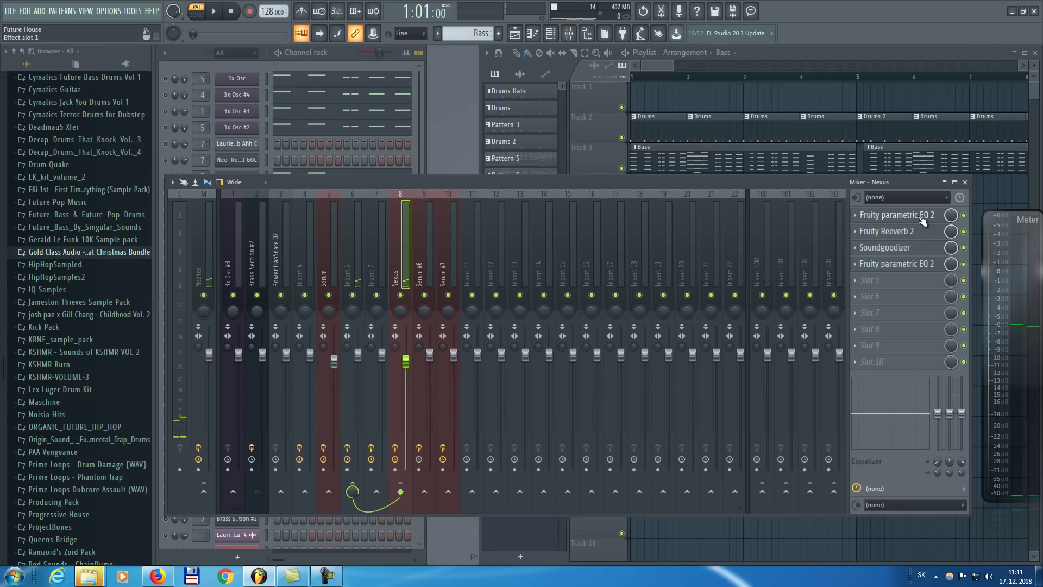
Examine both Fruity parametric EQ 2 curves and Soundgoodizer on the Nexus mixer insert, and return to the channel rack.
left_click(918, 215)
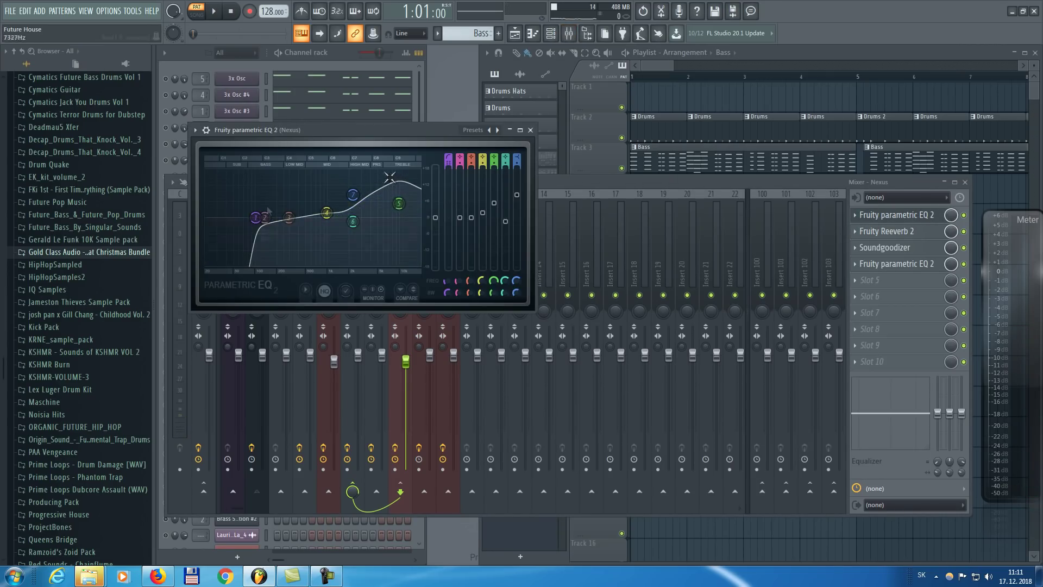
left_click(530, 130)
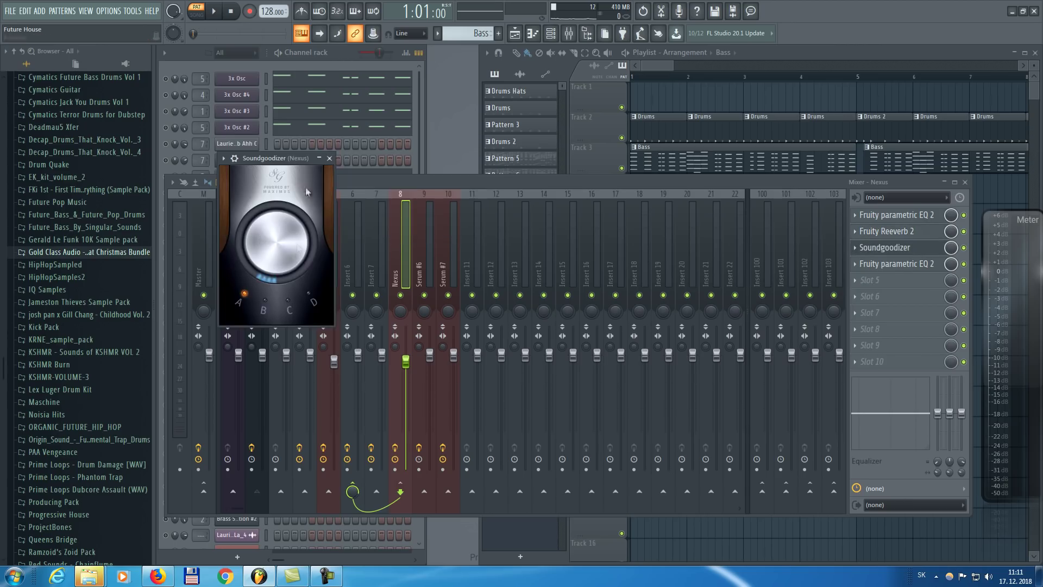
left_click(329, 158)
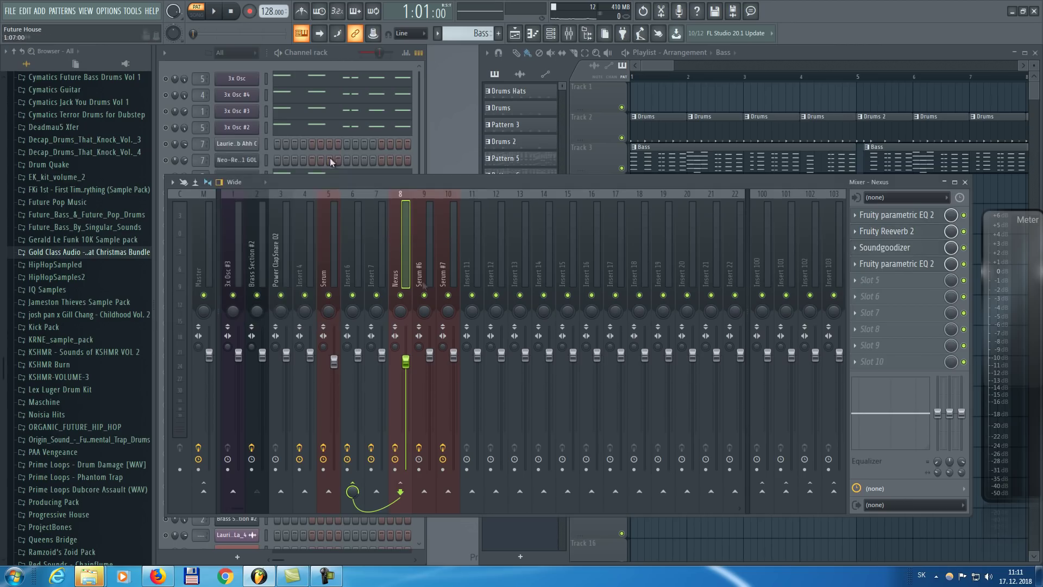
left_click(906, 266)
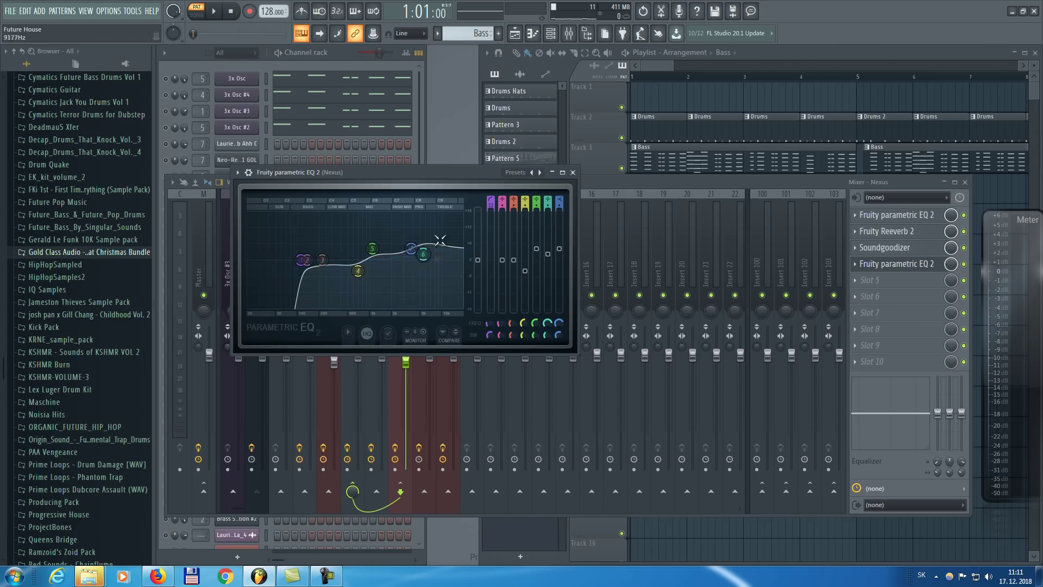
left_click(573, 172)
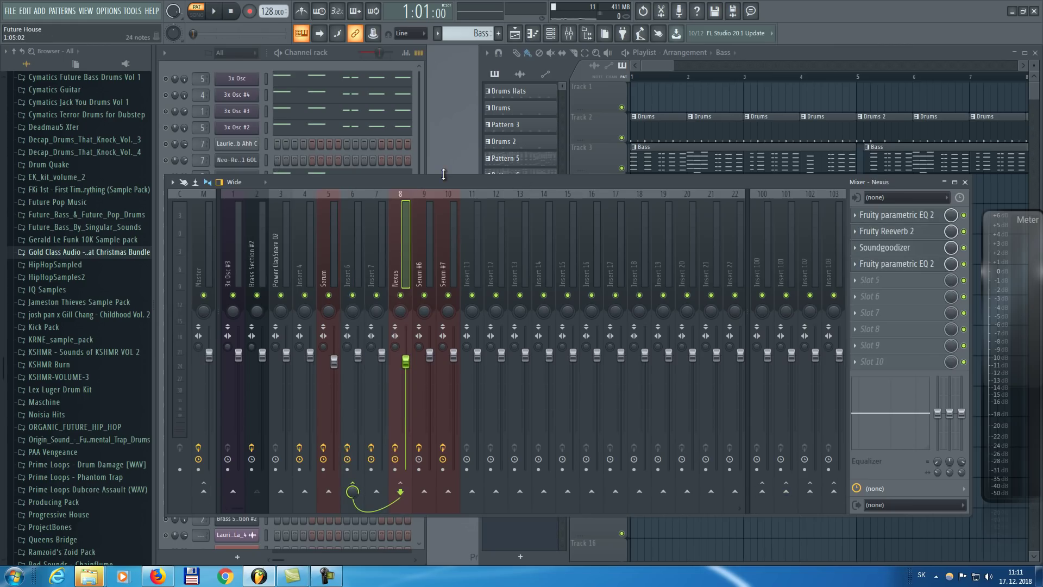
left_click(325, 163)
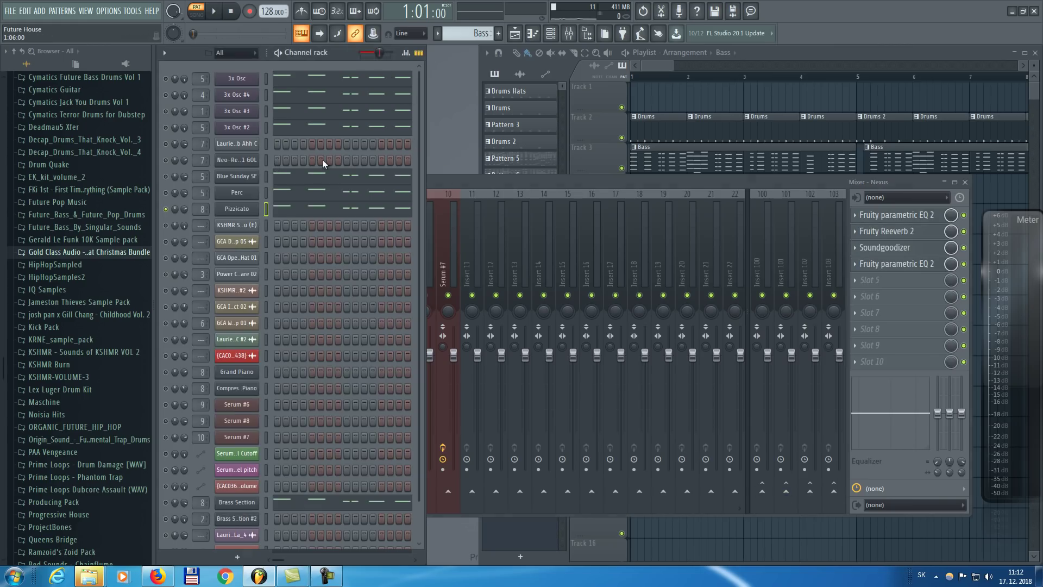
Play the Pizzicato layer in the Bass pattern, and switch the solo to the Brass Section channel.
scroll(265, 397, "down", 3)
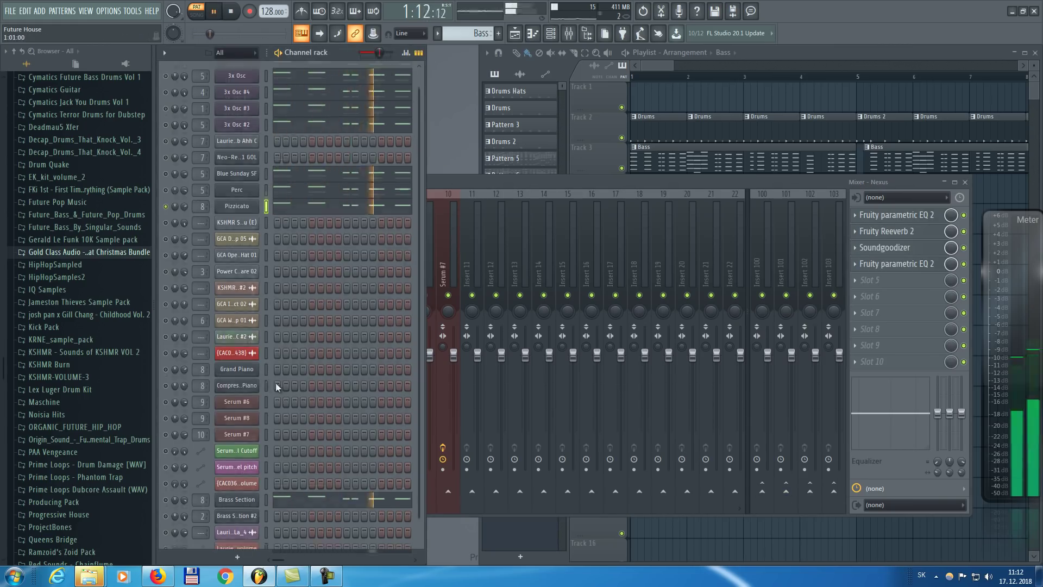
left_click(167, 465)
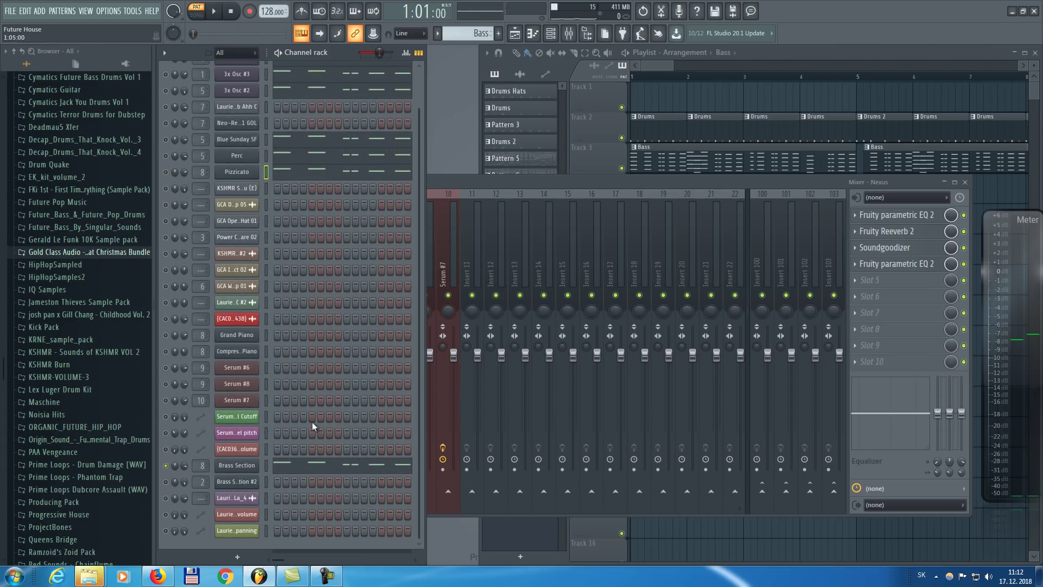
scroll(348, 135, "up", 3)
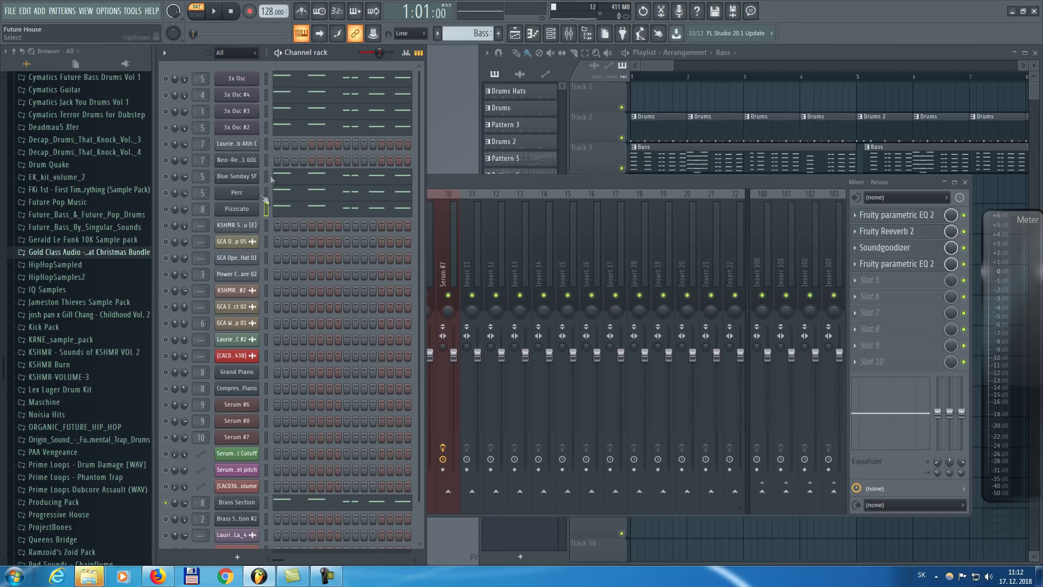
scroll(265, 465, "down", 2)
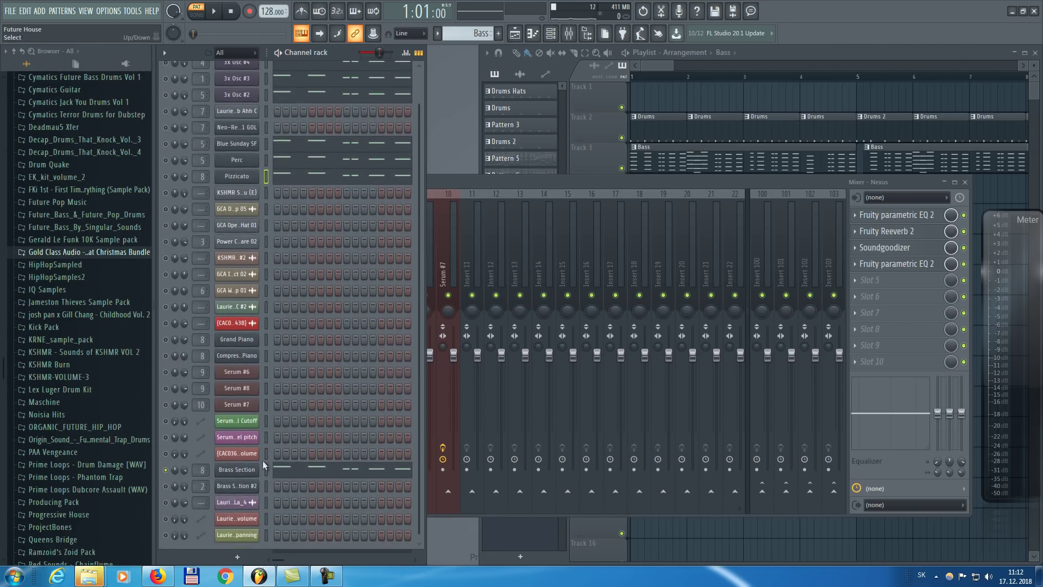
Open the Brass Section channel's DirectWave and locate its Brass Section source in the Orchestral folder of the Instruments packs.
left_click(245, 471)
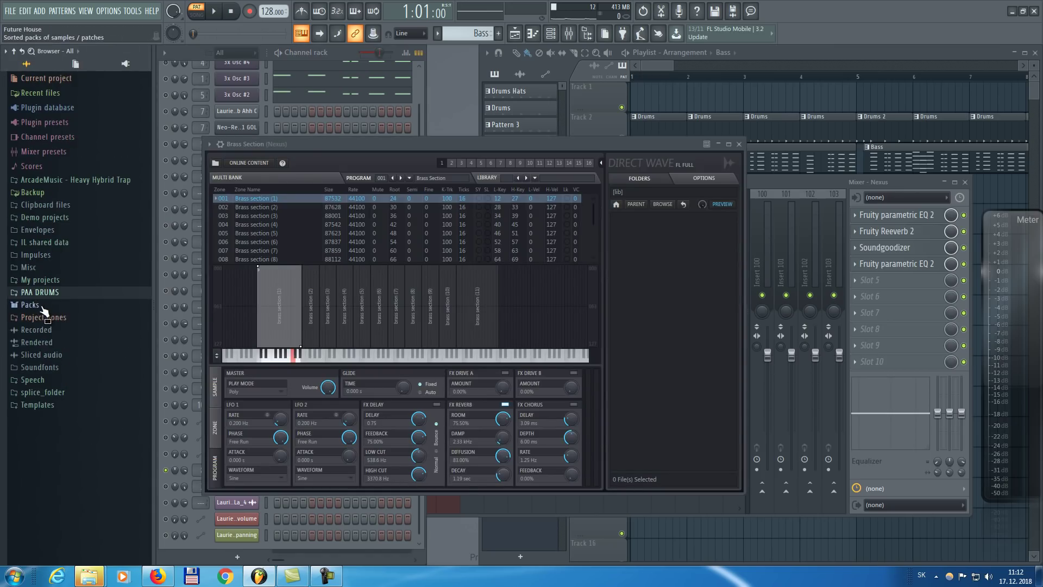
left_click(64, 306)
left_click(54, 342)
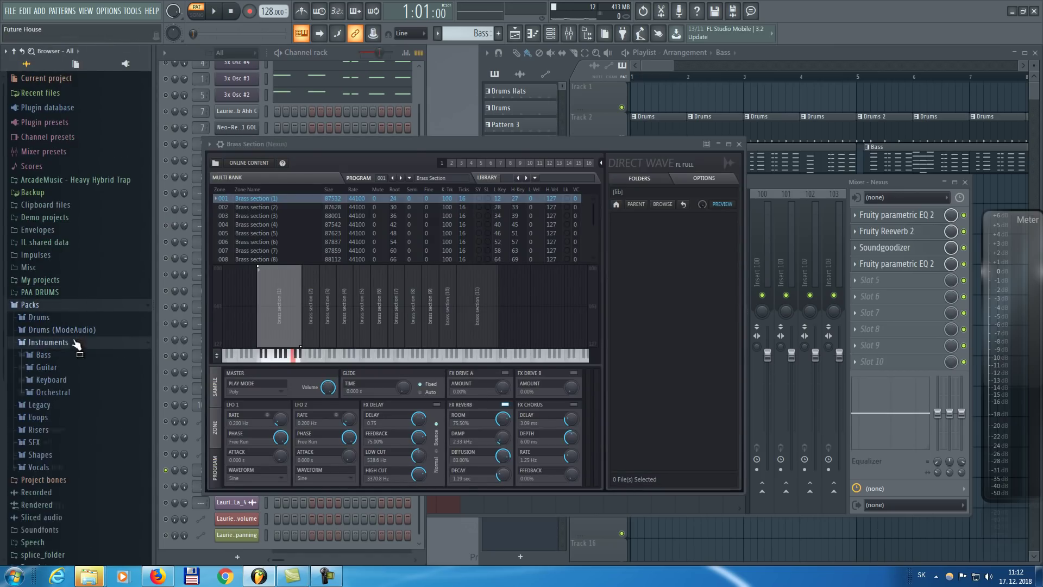
left_click(76, 394)
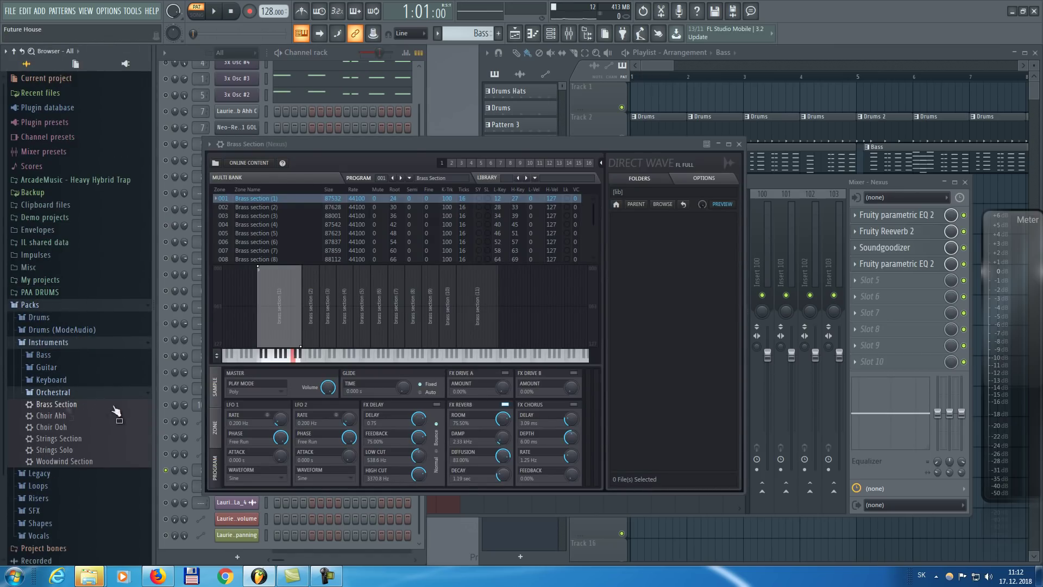
left_click_drag(116, 413, 305, 477)
left_click(297, 471)
key("space")
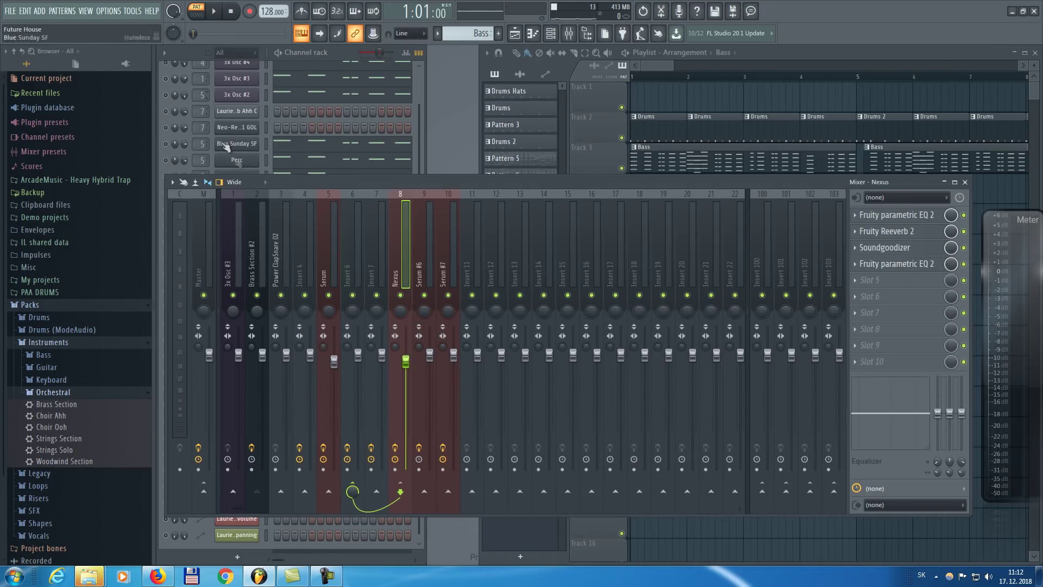
Review the effects on the Nexus mixer insert, close the mixer, and play the Brass Section layer in the Bass pattern.
left_click(226, 173)
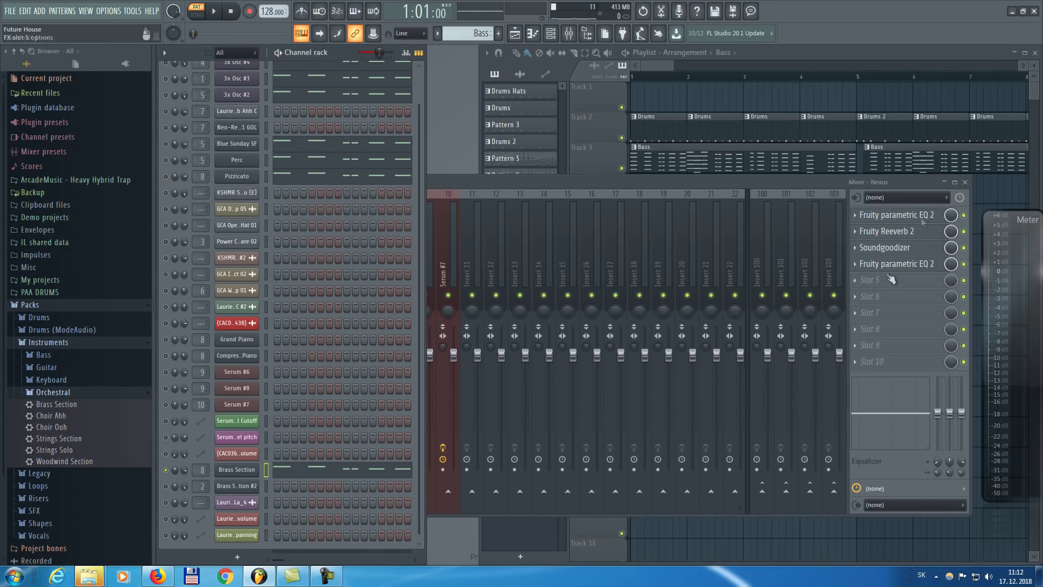
left_click(965, 183)
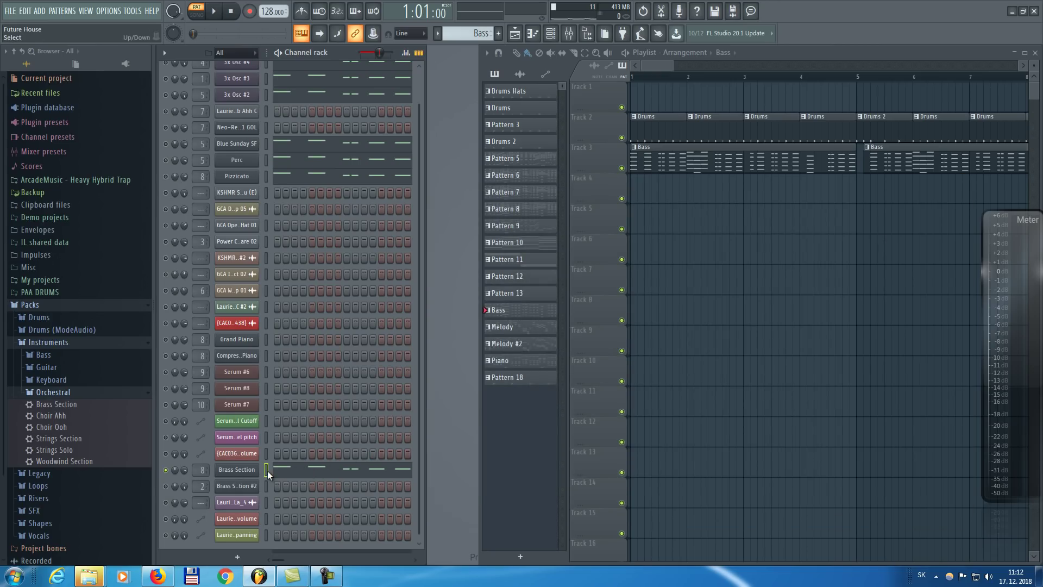
key("space")
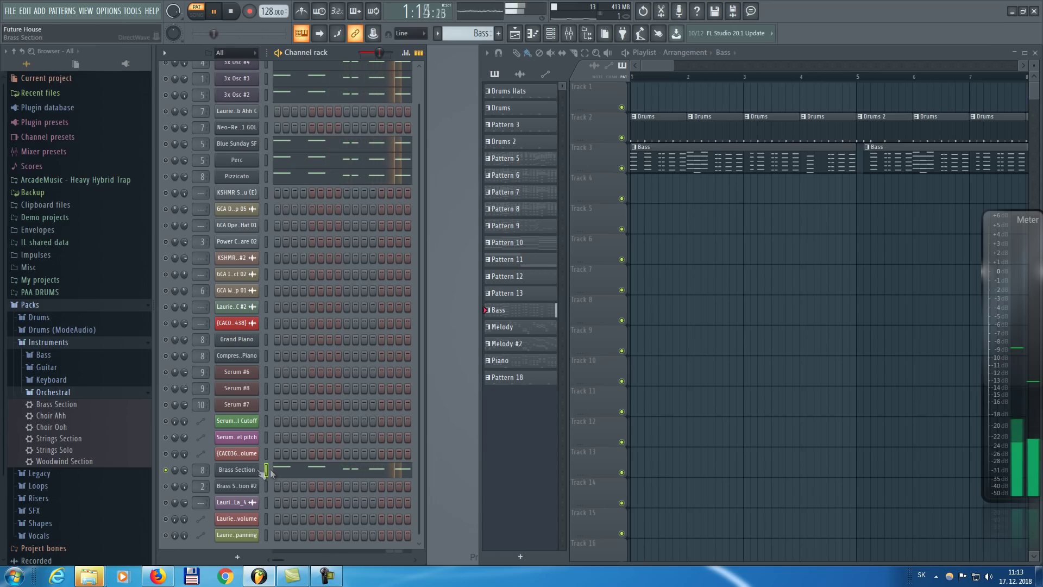
key("space")
scroll(370, 393, "up", 2)
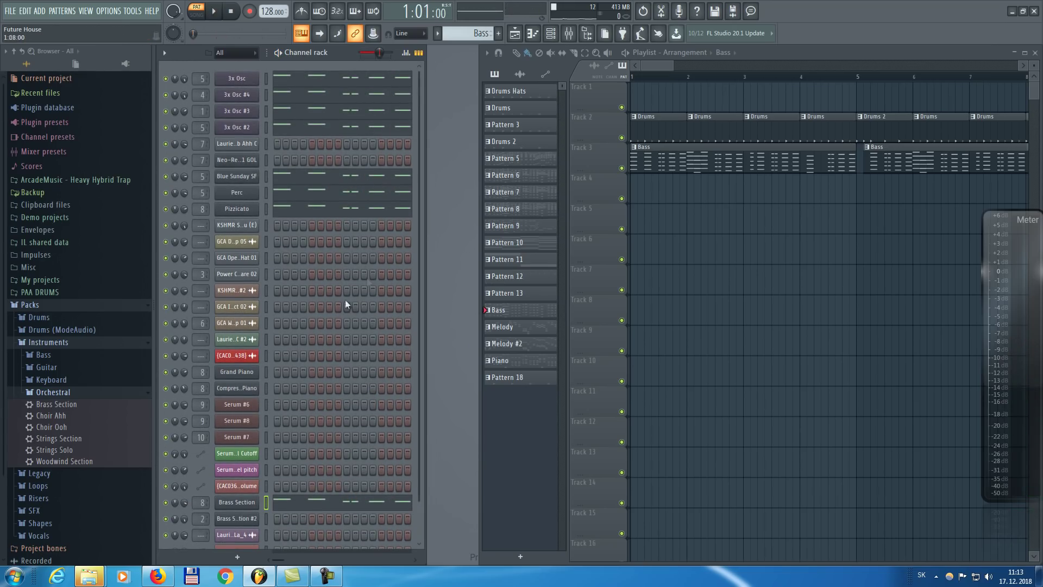
Play the Drums and Bass clips in the arrangement, and audition the F4 root of the 3x Osc notes in the piano roll.
key("space")
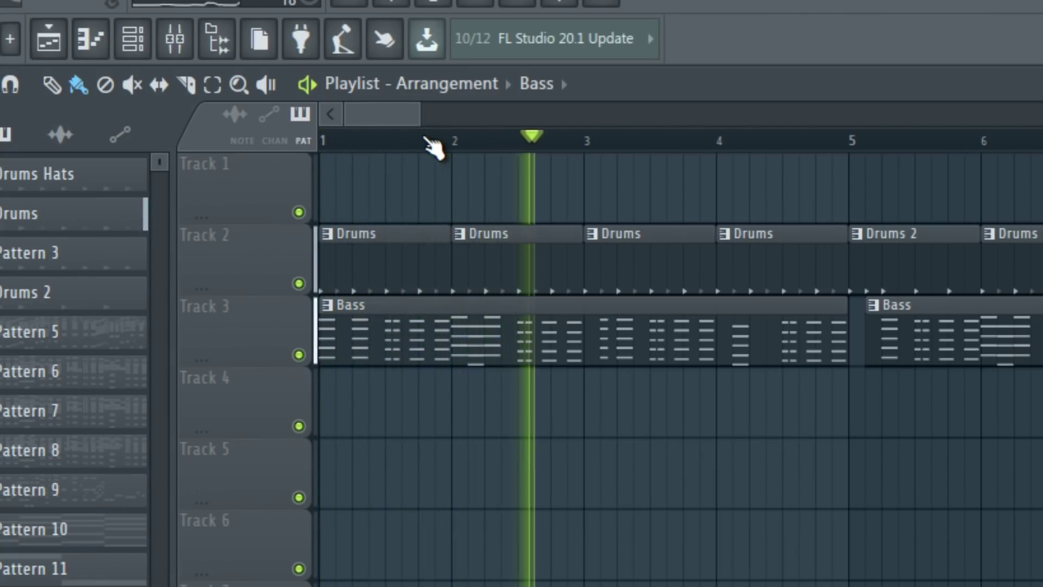
key("space")
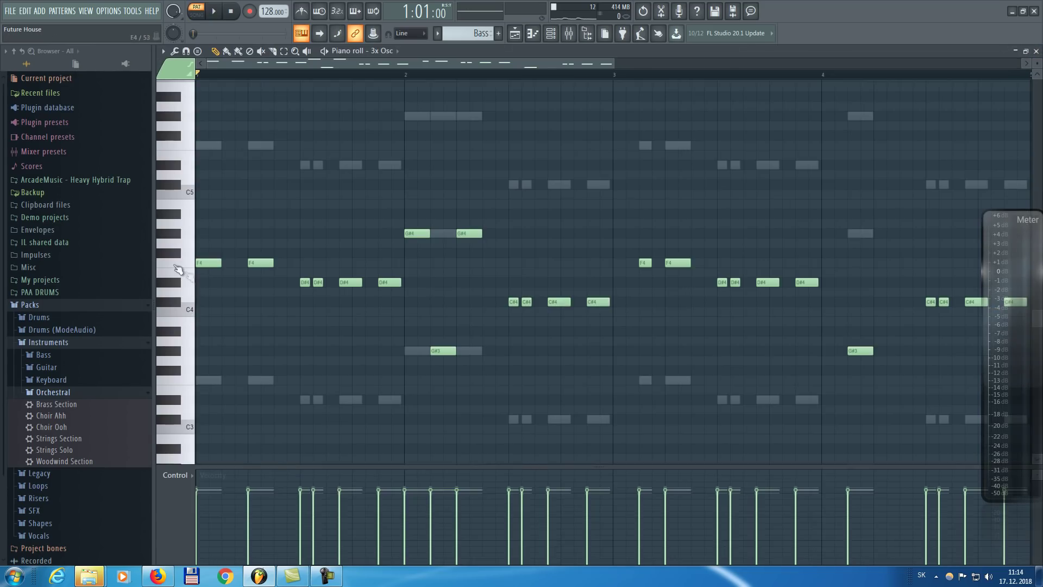
left_click(178, 266)
key("space")
key("space")
left_click(1037, 51)
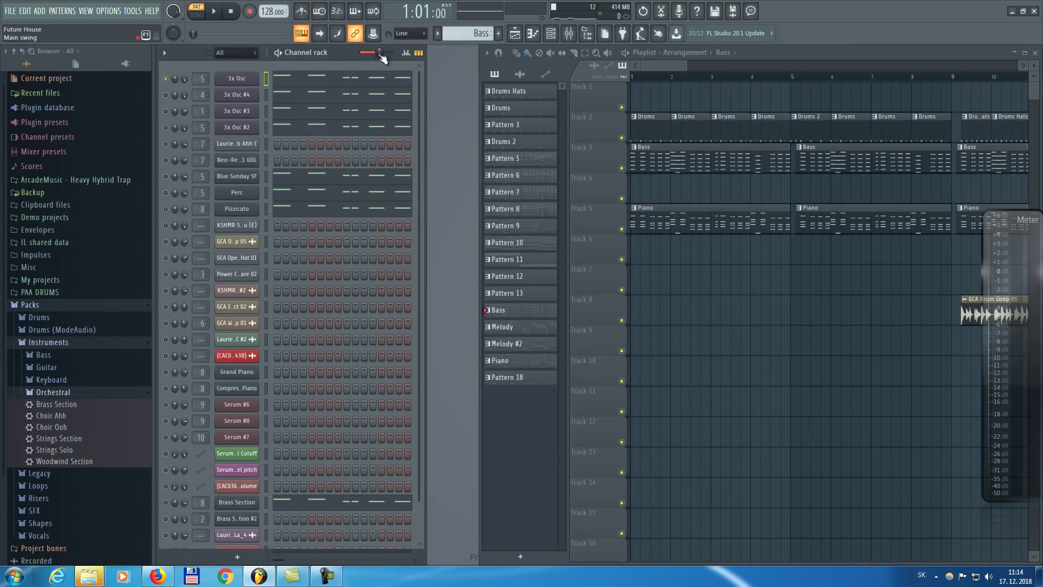
Play the 3x Osc notes of the Bass pattern, and check the options of the channel rack's main swing control.
key("F7")
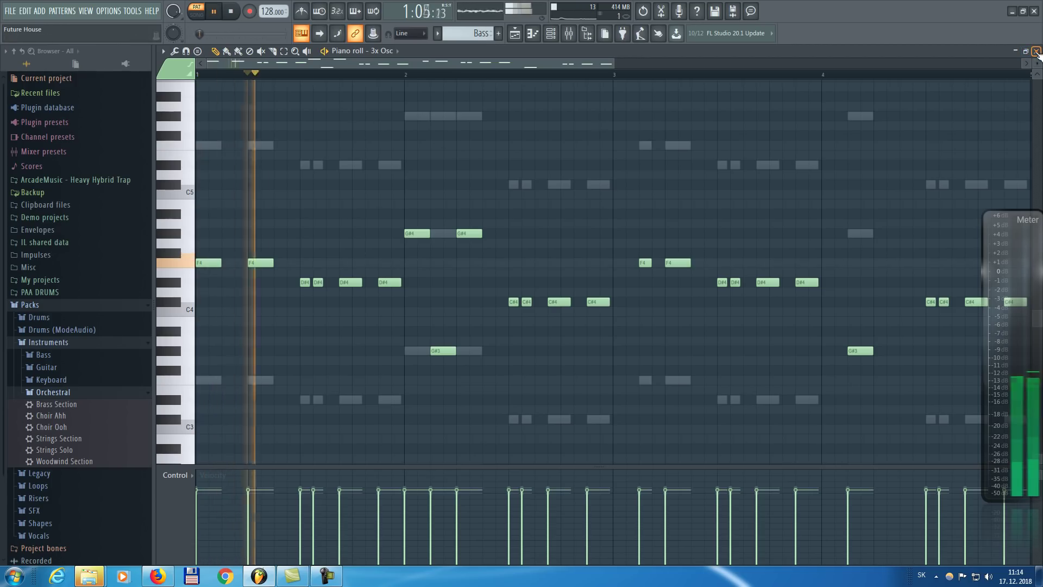
key("space")
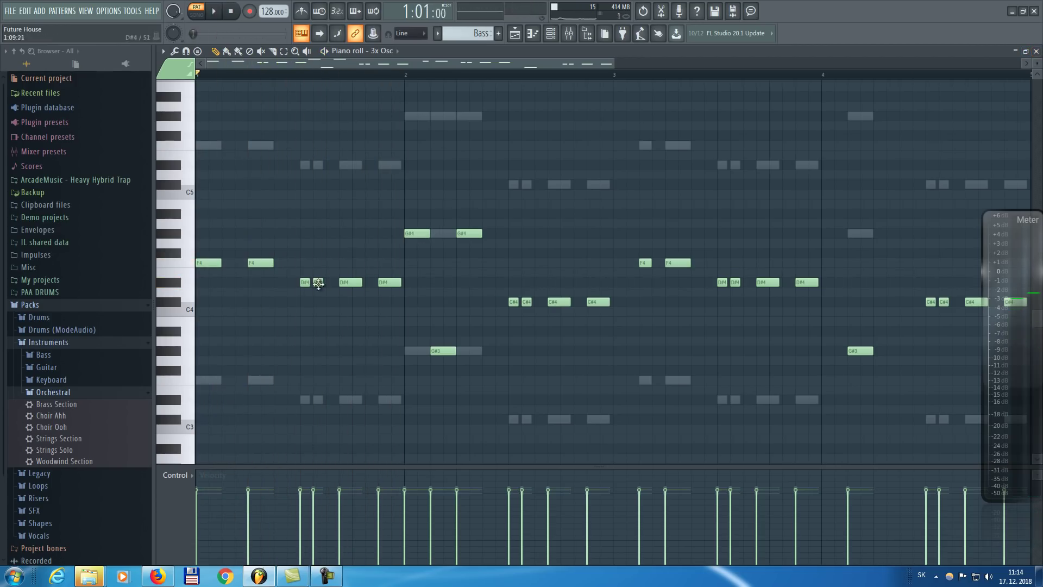
key("space")
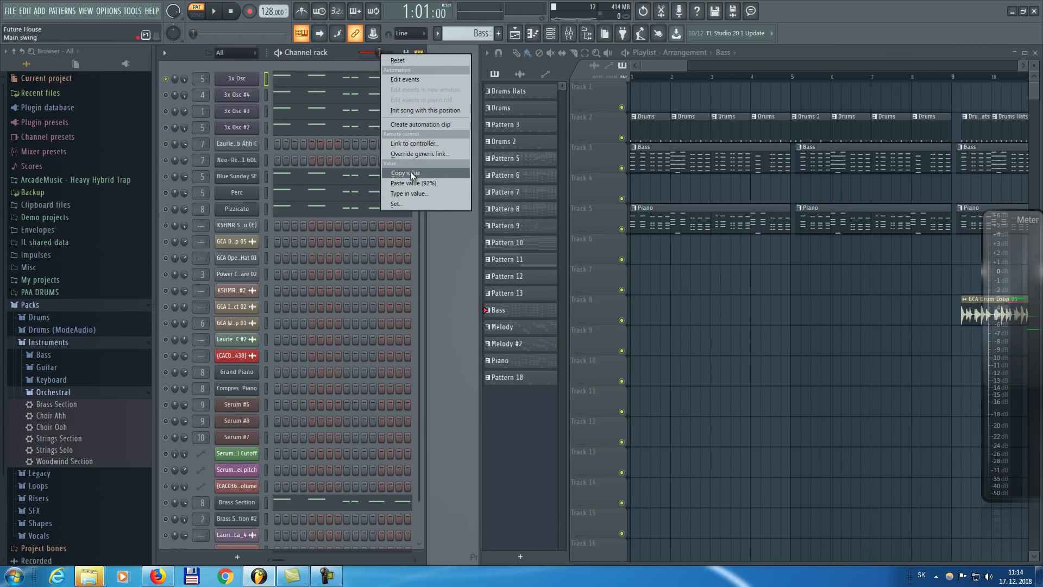
left_click(413, 163)
left_click(370, 78)
key("space")
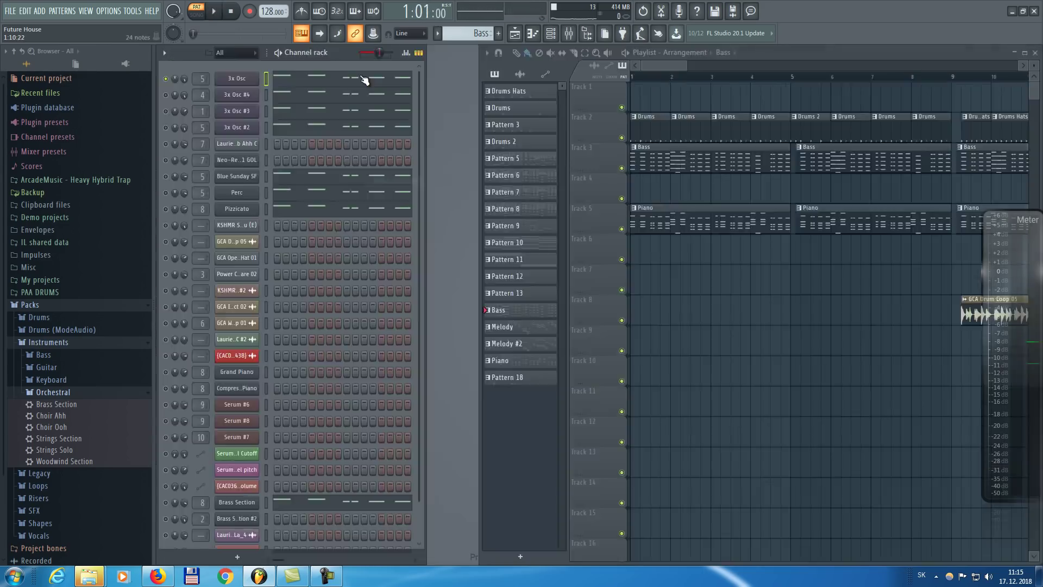
Play the 3x Osc bass notes in the piano roll from the start and from bar 2, and close the piano roll.
left_click(366, 77)
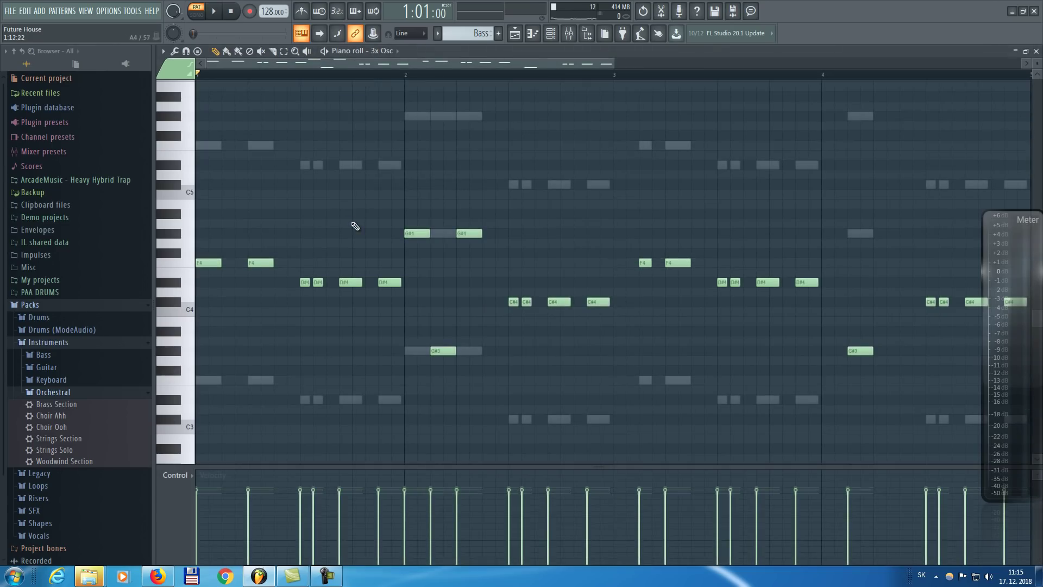
key("space")
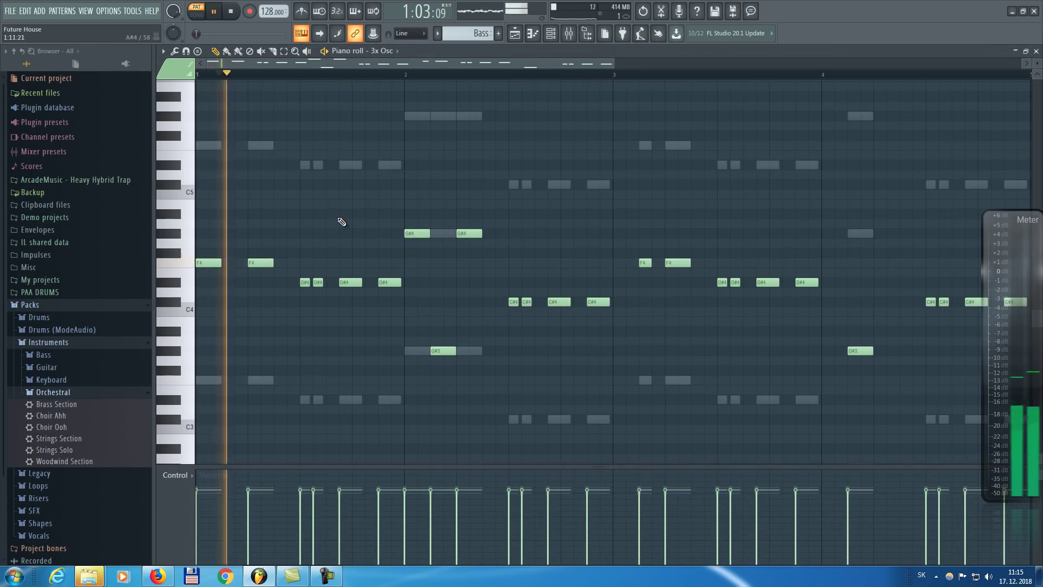
key("space")
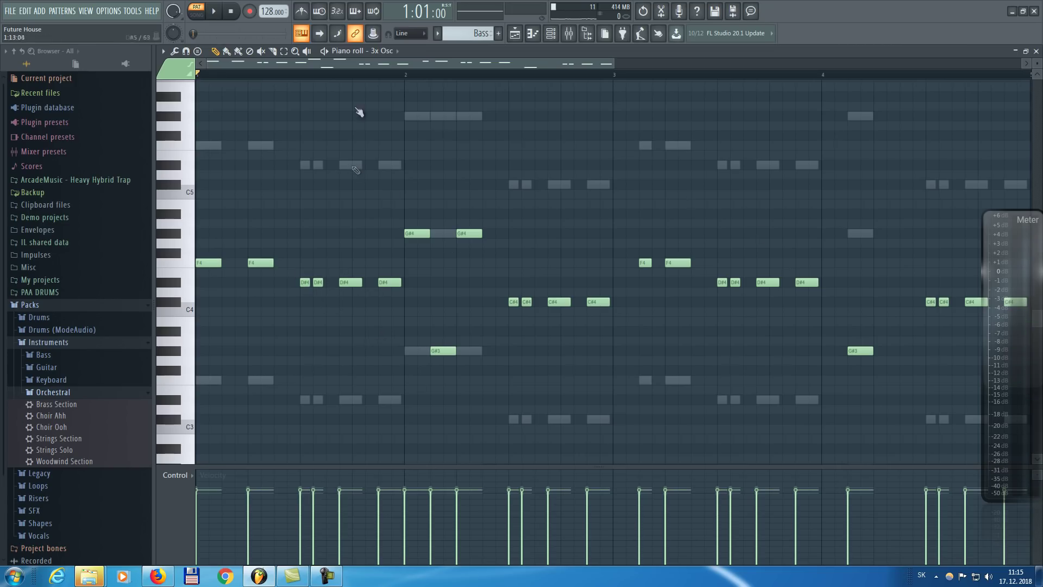
left_click(424, 237)
left_click(407, 75)
key("space")
scroll(409, 77, "down", 2)
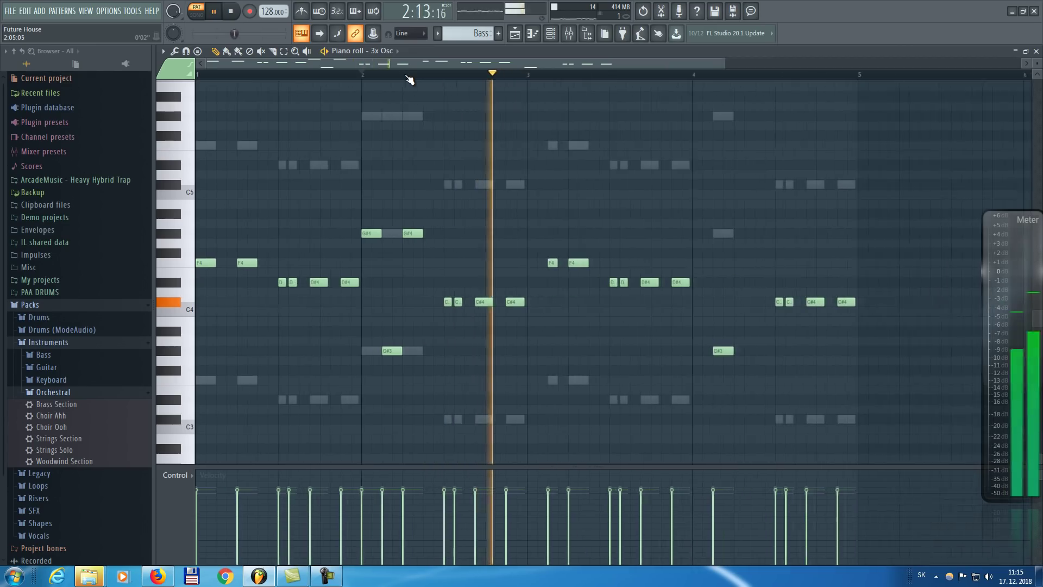
key("space")
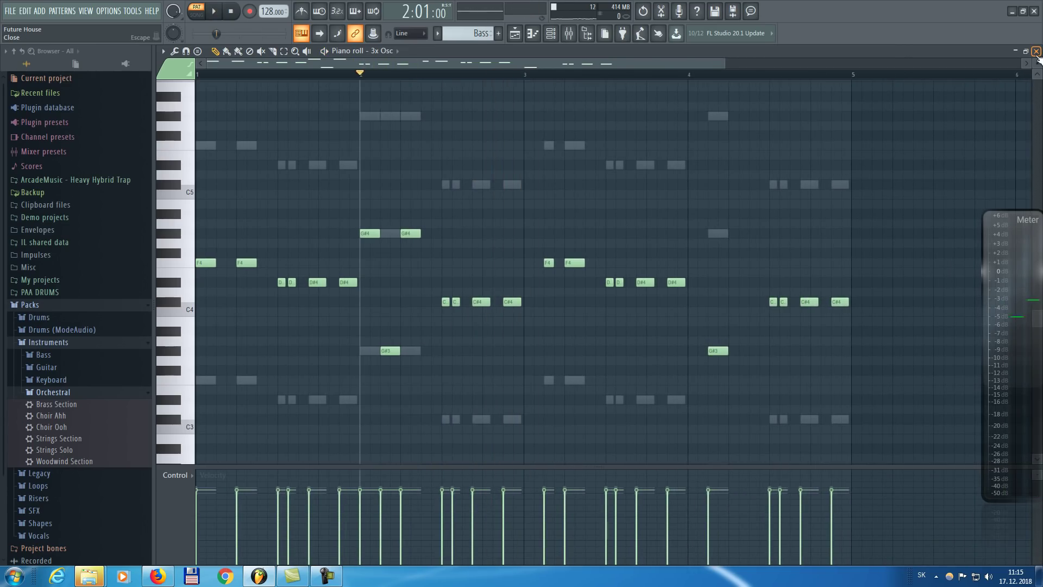
left_click(1036, 51)
Open the Grand Piano notes of the Piano pattern and audition the lowest F4 and D#4 notes of the opening chords.
left_click(312, 377)
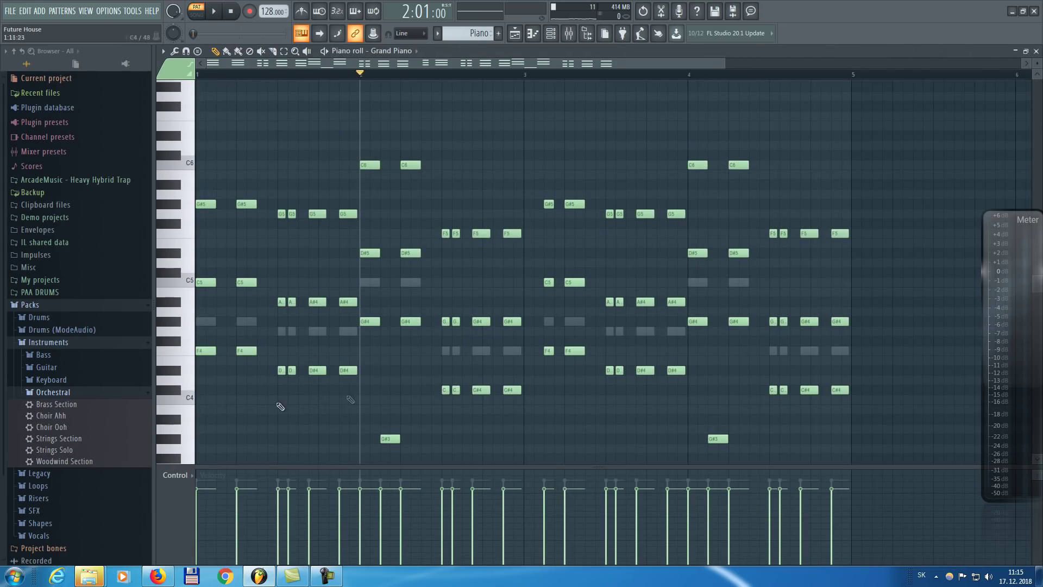
scroll(166, 299, "down", 2)
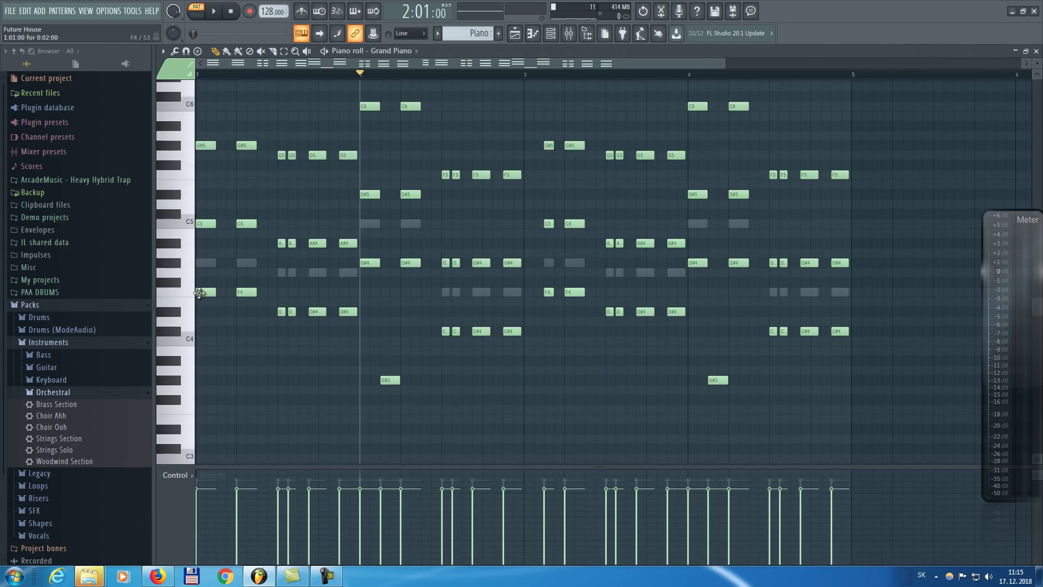
left_click(206, 292)
left_click(249, 292)
left_click(280, 313)
left_click(289, 313)
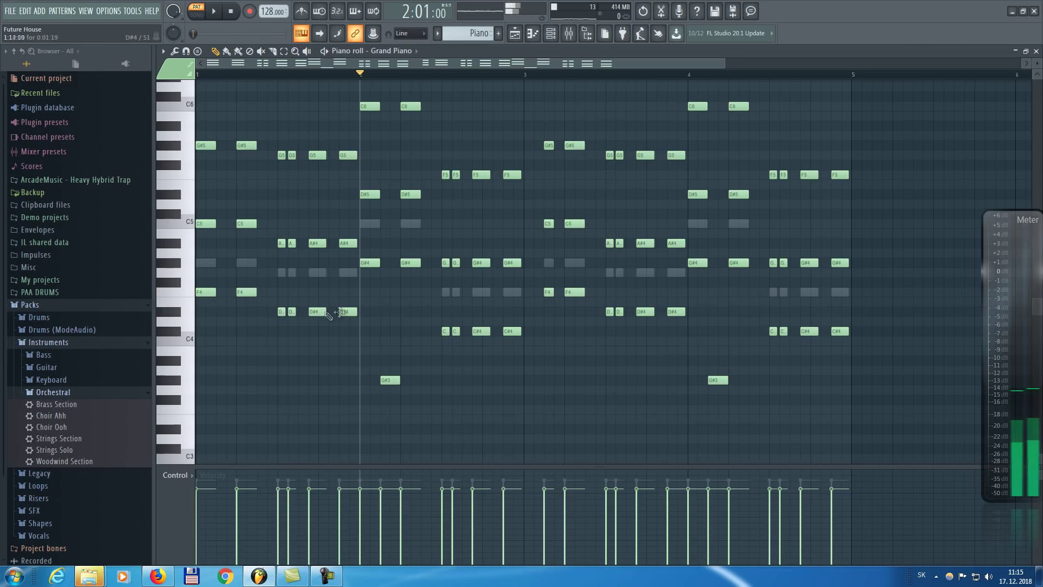
Add a G#4 note between F4 and C5 in the first Grand Piano chord, auditioning the notes from the root upward.
scroll(202, 346, "up", 2)
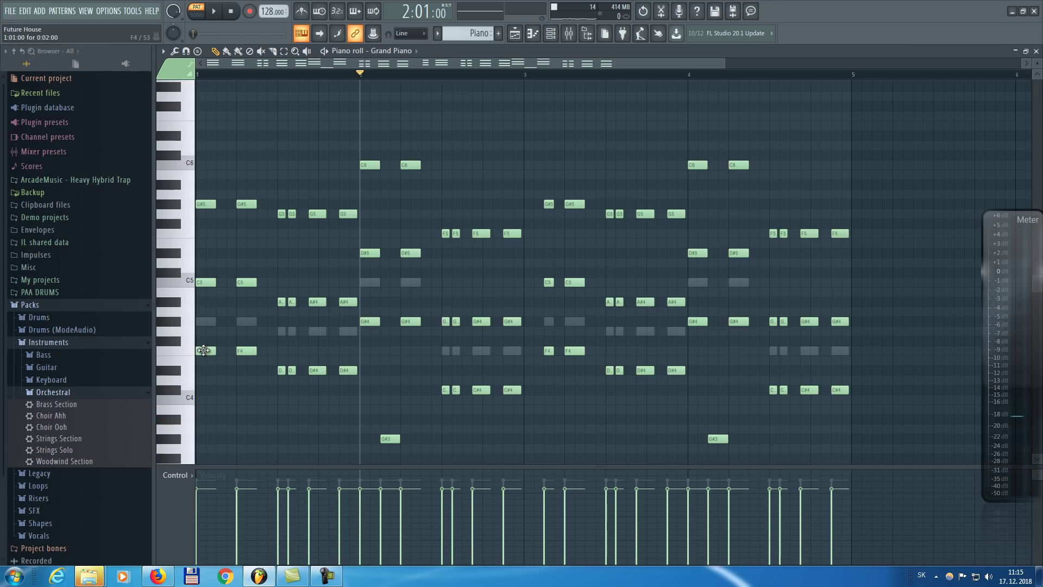
left_click(203, 352)
left_click(186, 339)
left_click(208, 322)
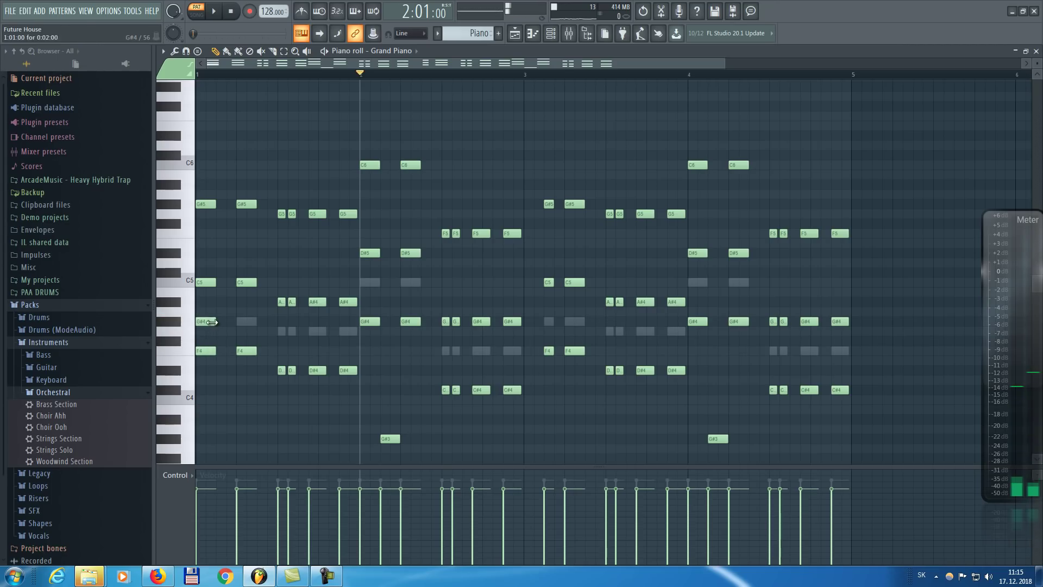
left_click(186, 313)
left_click(181, 305)
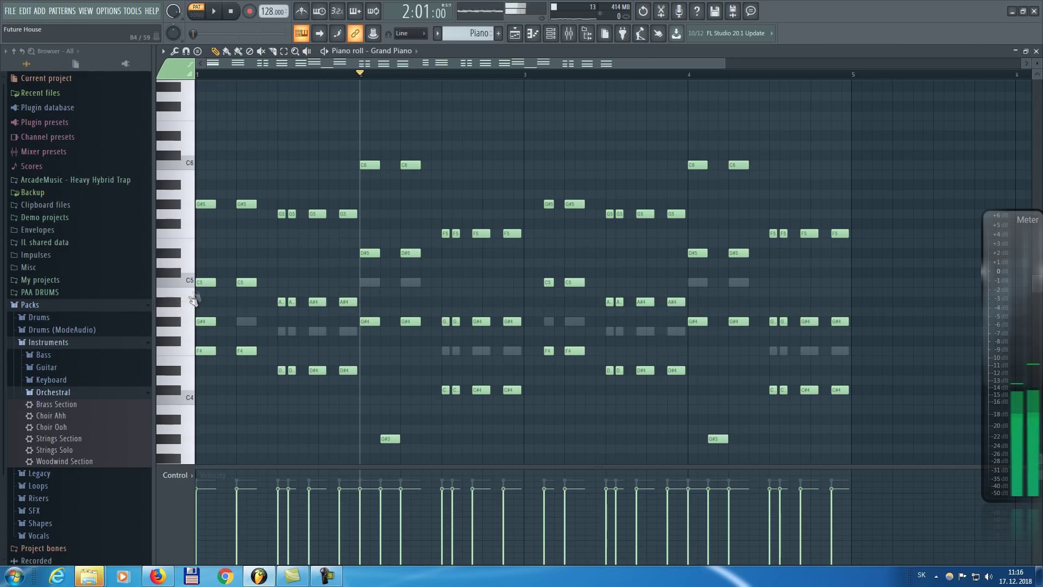
left_click(203, 284)
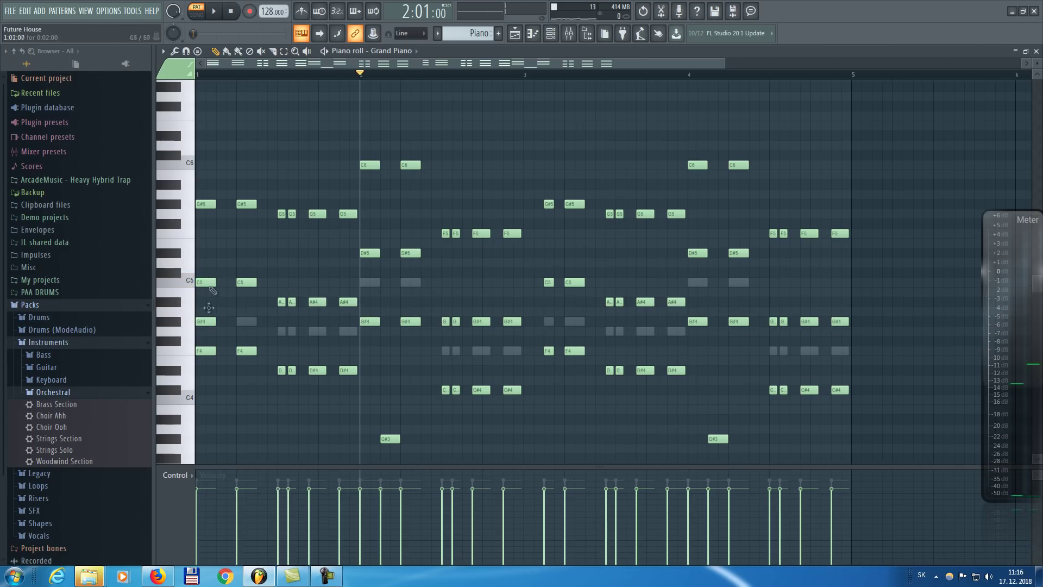
Audition the F4, G#4 and C5 notes of the first chord, try the middle note at A4, and undo that move.
left_click(208, 351)
left_click(204, 321)
left_click(207, 285)
left_click_drag(206, 321, 205, 316)
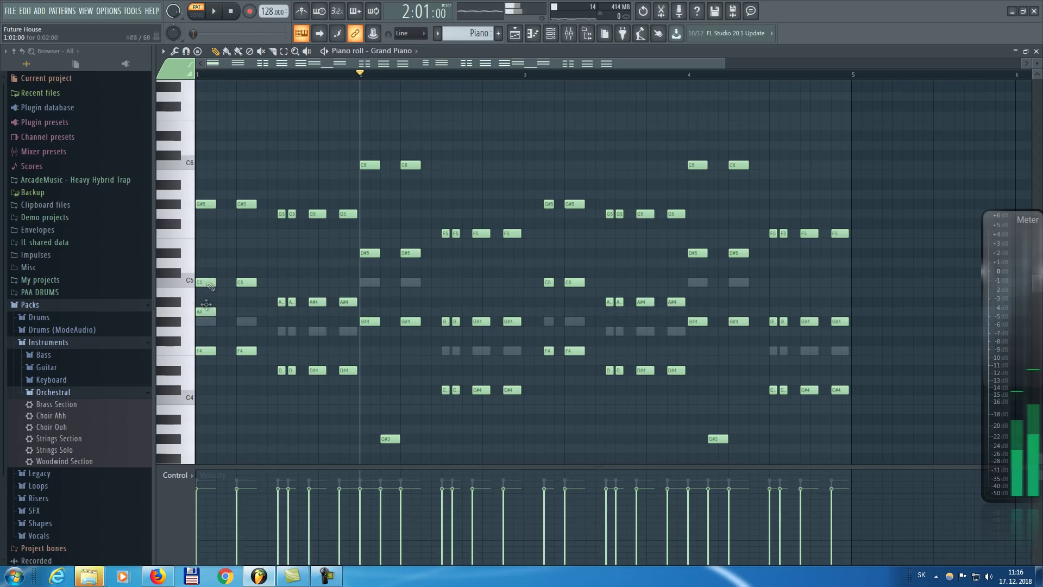
key("ctrl+z")
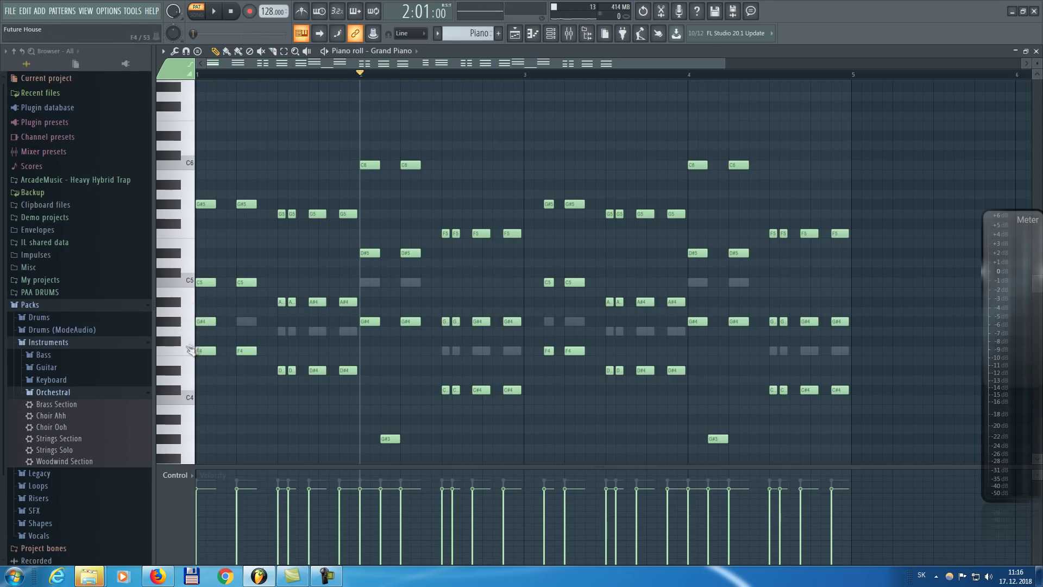
Raise the first chord's middle note to A4 and audition the piano keys from F4 upward to count the semitones.
left_click_drag(206, 322, 210, 313)
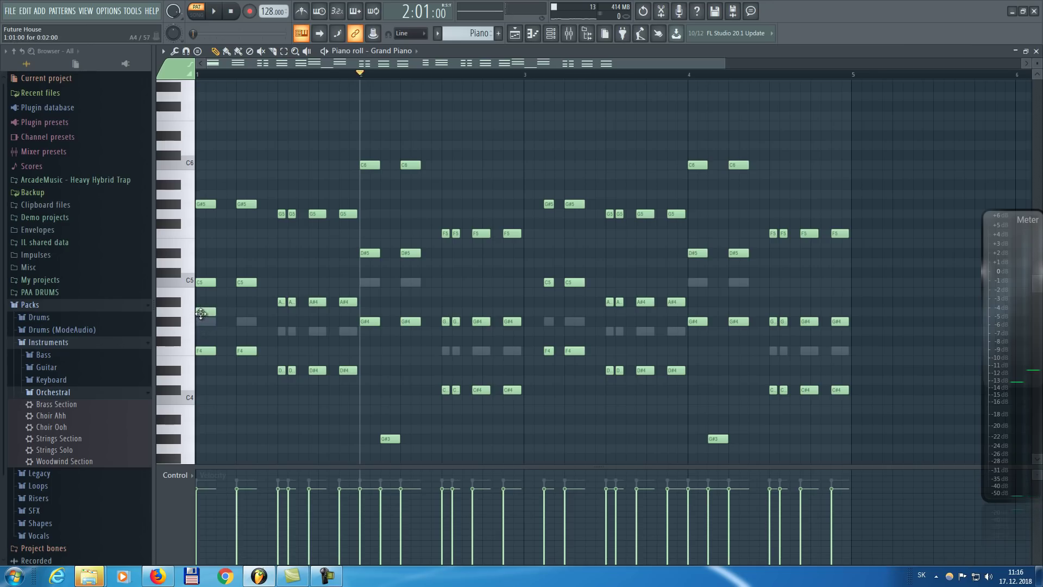
left_click(178, 344)
left_click(186, 333)
left_click(178, 323)
Move the first chord's A4 note back to G#4 and delete it.
left_click_drag(201, 313, 203, 319)
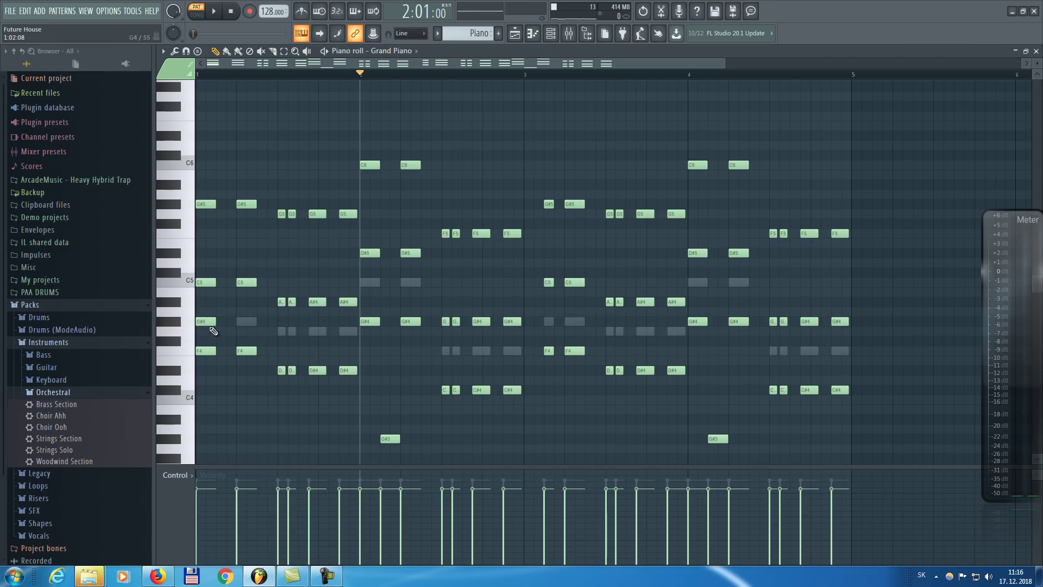
mouse_move(205, 321)
left_mouse_down()
mouse_move(205, 313)
mouse_move(205, 326)
left_mouse_up()
right_click(209, 323)
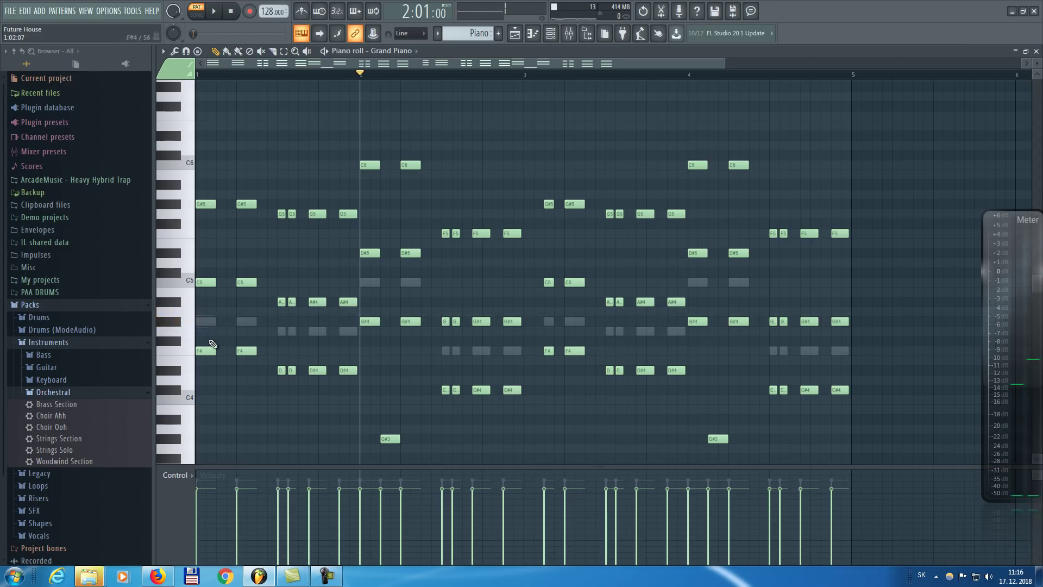
Try the Minor chord stamp at the F4 root, and add a G#4 note to the first Grand Piano chord at bar 1.
left_click(197, 52)
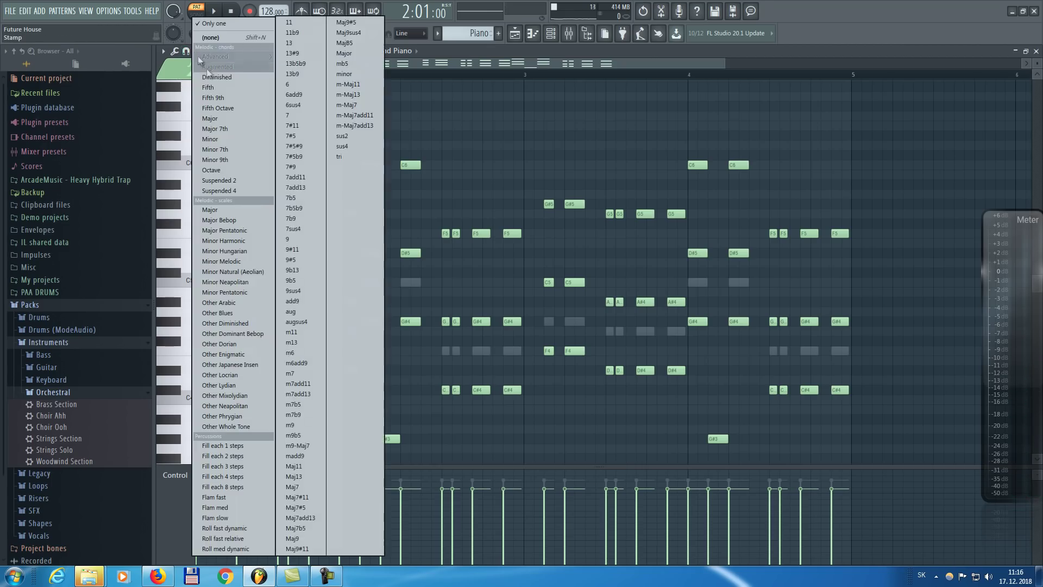
left_click(226, 139)
left_click(219, 351)
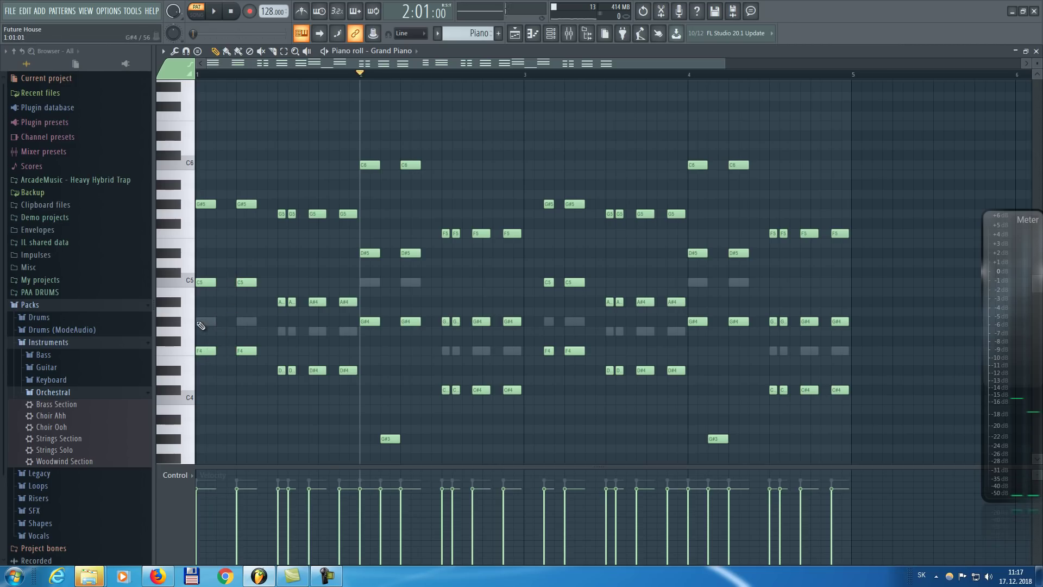
left_click(212, 324)
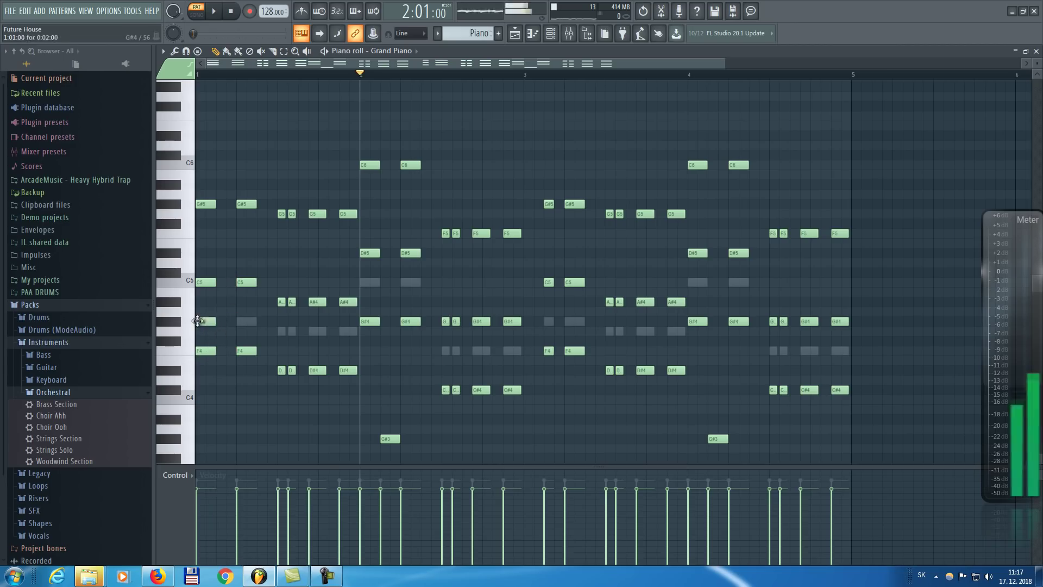
Add a G#4 note to the second Grand Piano chord and move both G#4 notes up one octave.
left_click(245, 322)
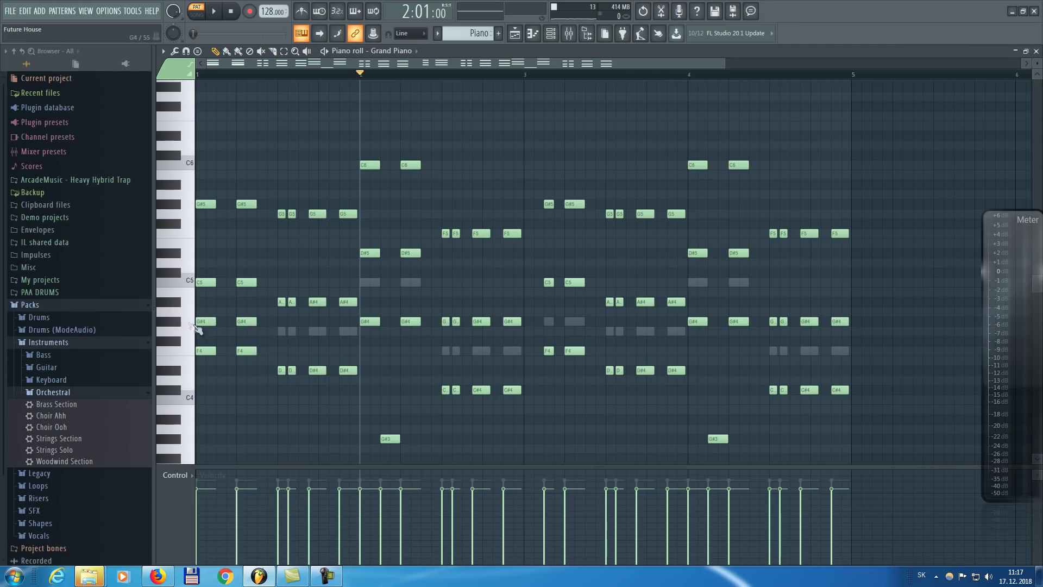
left_click_drag(271, 321, 190, 327)
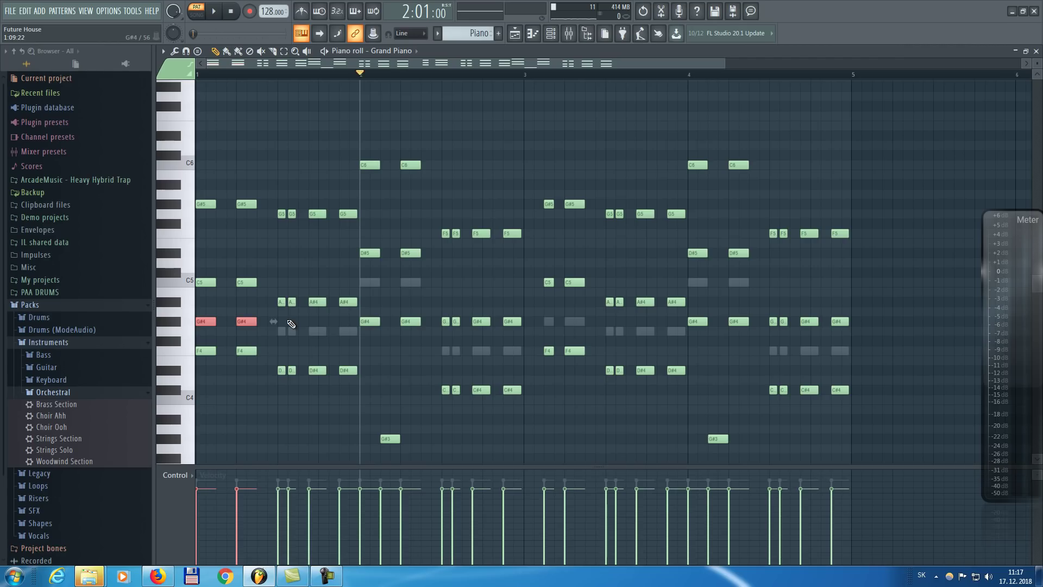
left_click_drag(261, 298, 163, 337)
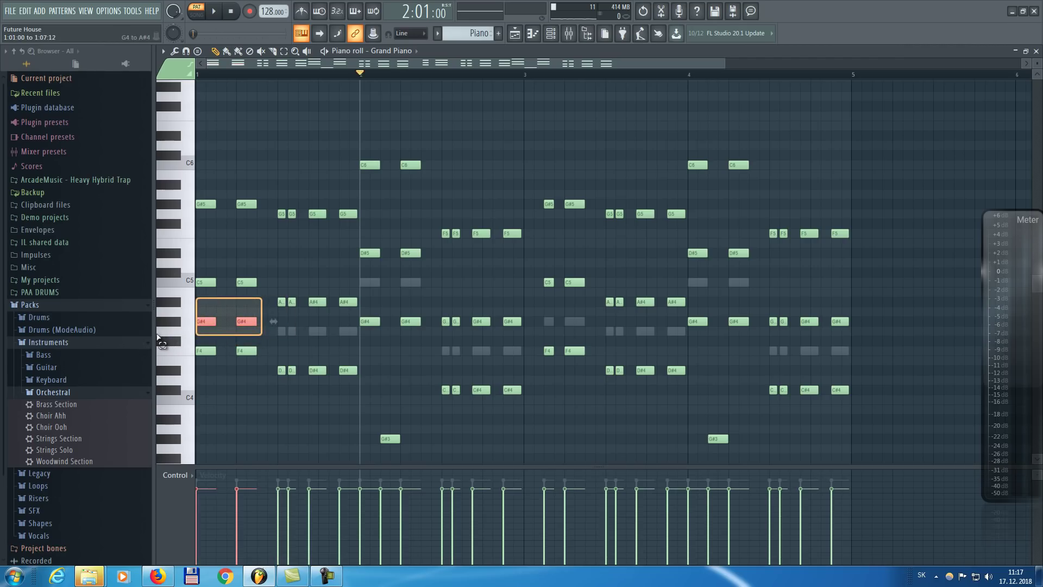
left_click_drag(162, 342, 163, 341)
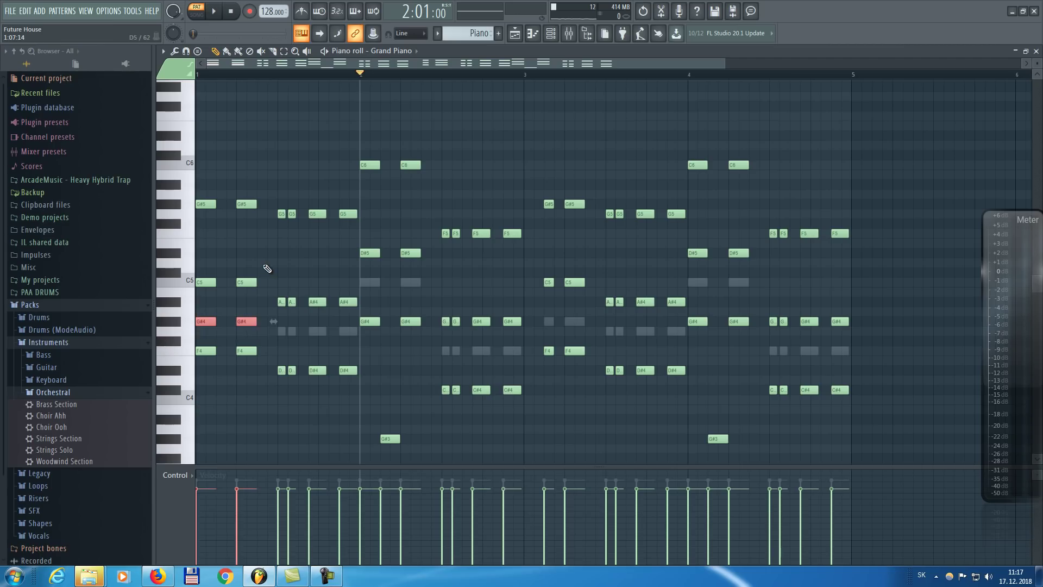
key("ctrl+Up")
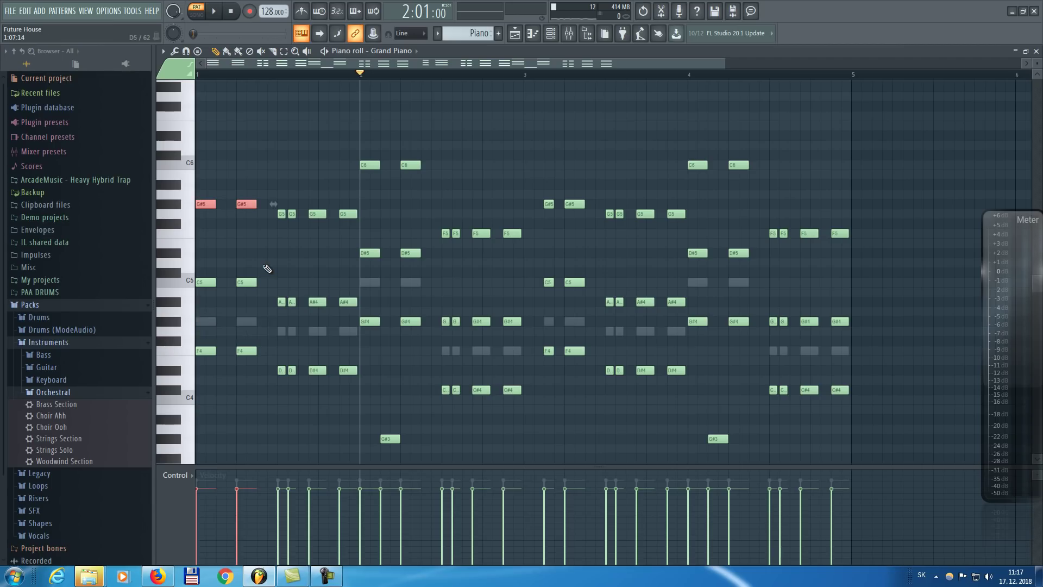
left_click(252, 329, "ctrl")
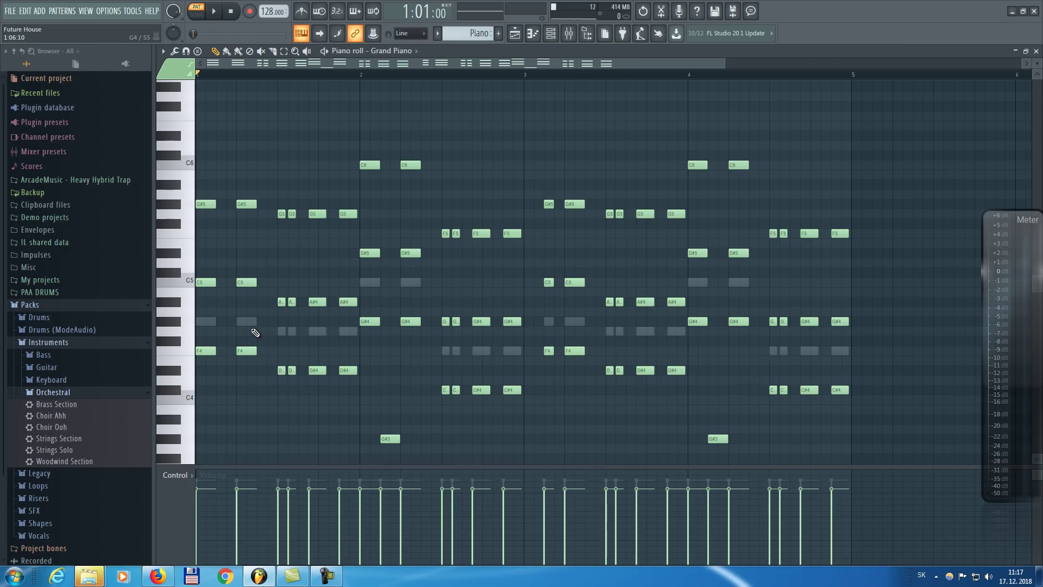
Lower the G#5 notes of the first two piano chords by one octave and audition the tighter voicing.
left_click_drag(253, 199, 206, 214)
key("ctrl+Down")
key("ctrl+d")
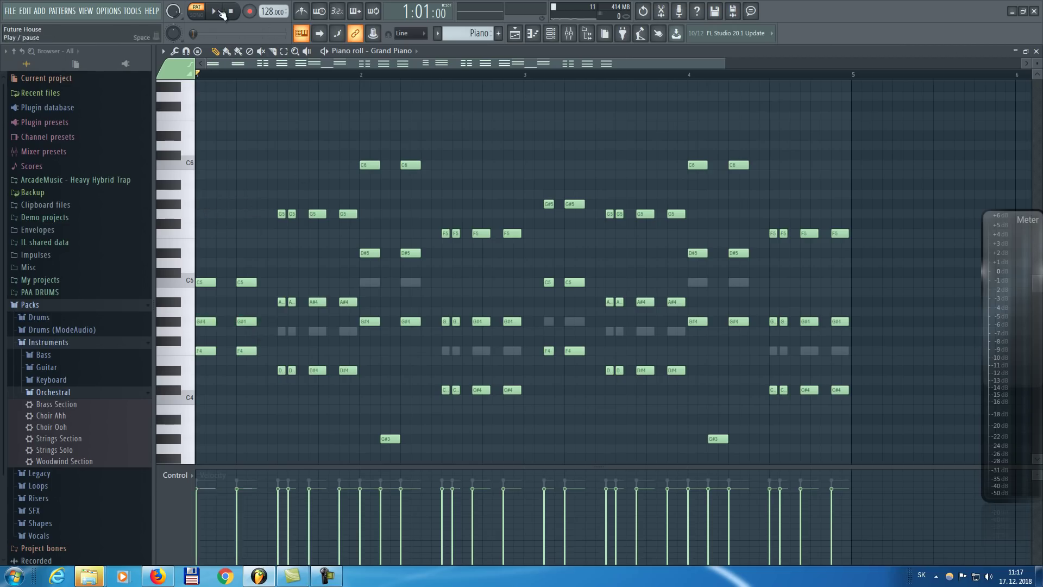
left_click(220, 12)
key("space")
Raise the G#4 notes of the first two piano chords one octave, audition the result, and deselect them.
left_click_drag(204, 329, 273, 313)
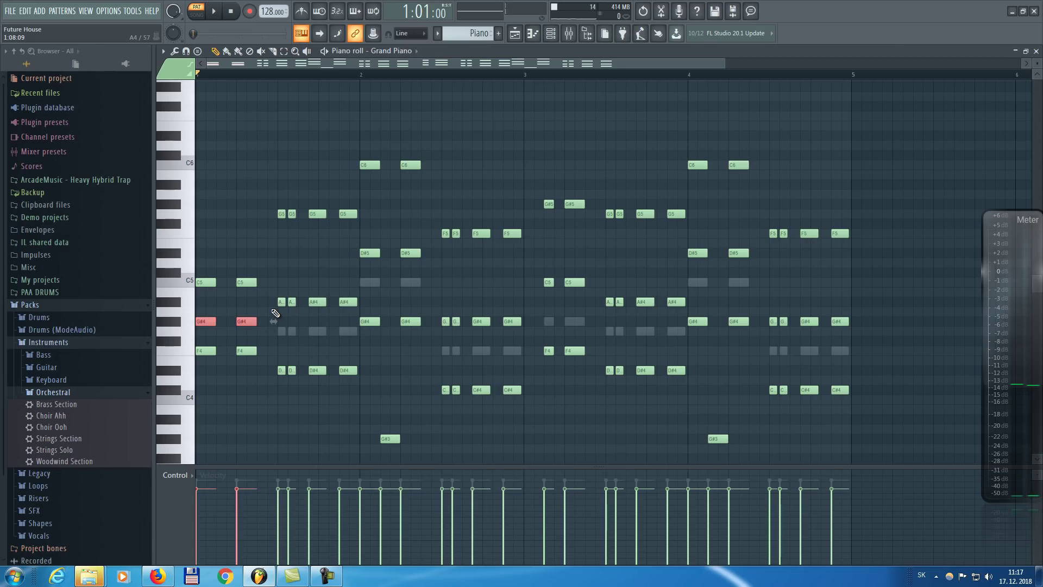
key("ctrl+Up")
key("space")
key("space")
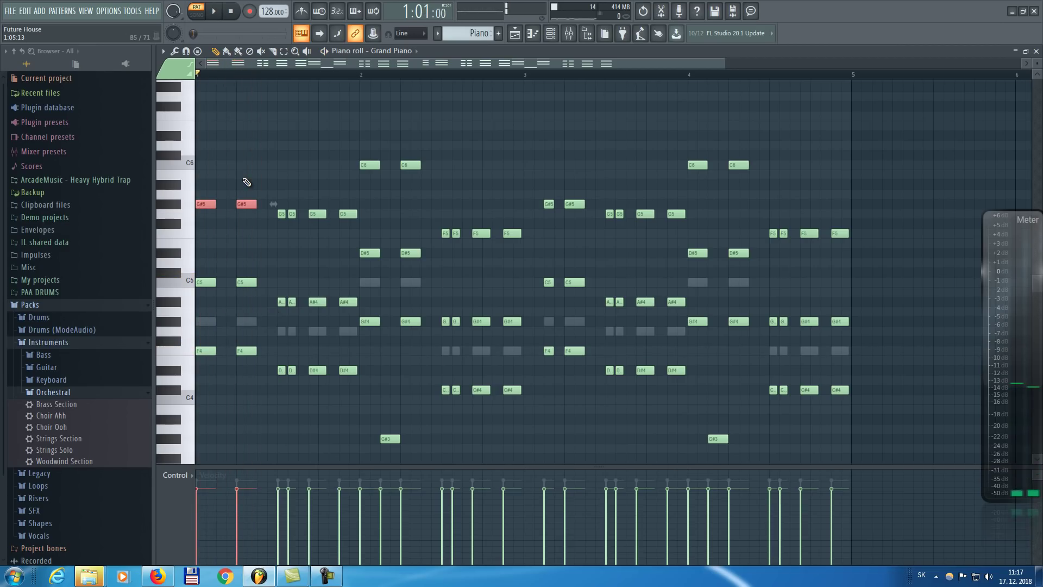
left_click(275, 157)
right_click(275, 157)
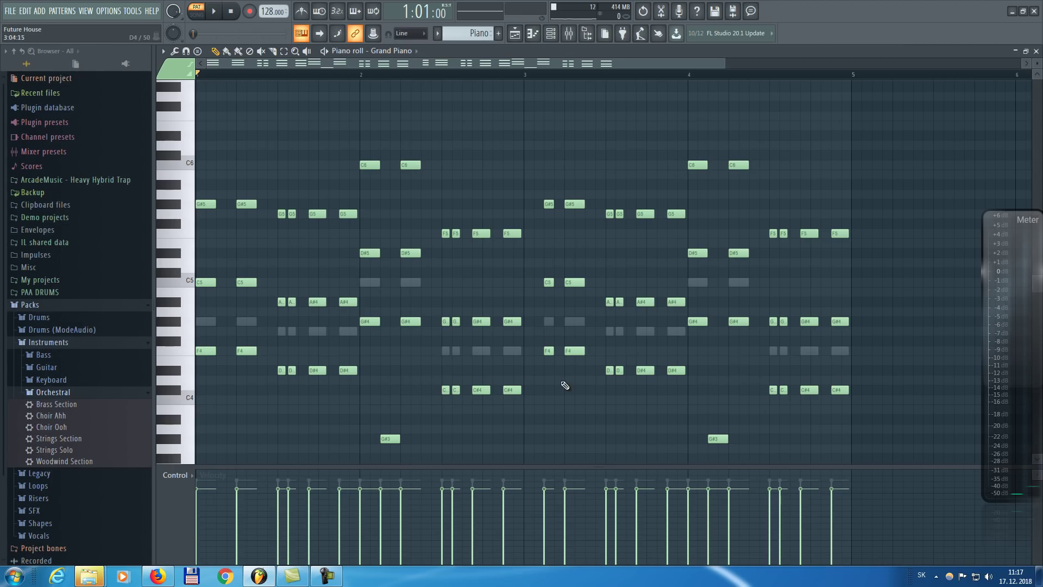
Examine the Grand Piano channel's DirectWave instrument, show the Keyboard instrument packs in the browser, and audition the channel.
key("F7")
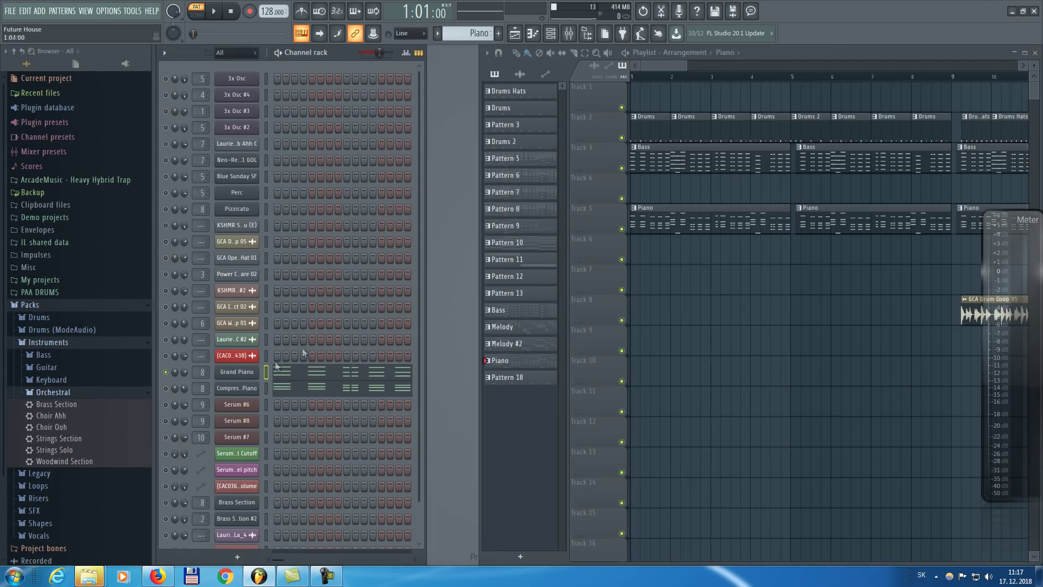
left_click(244, 374)
left_click(69, 392)
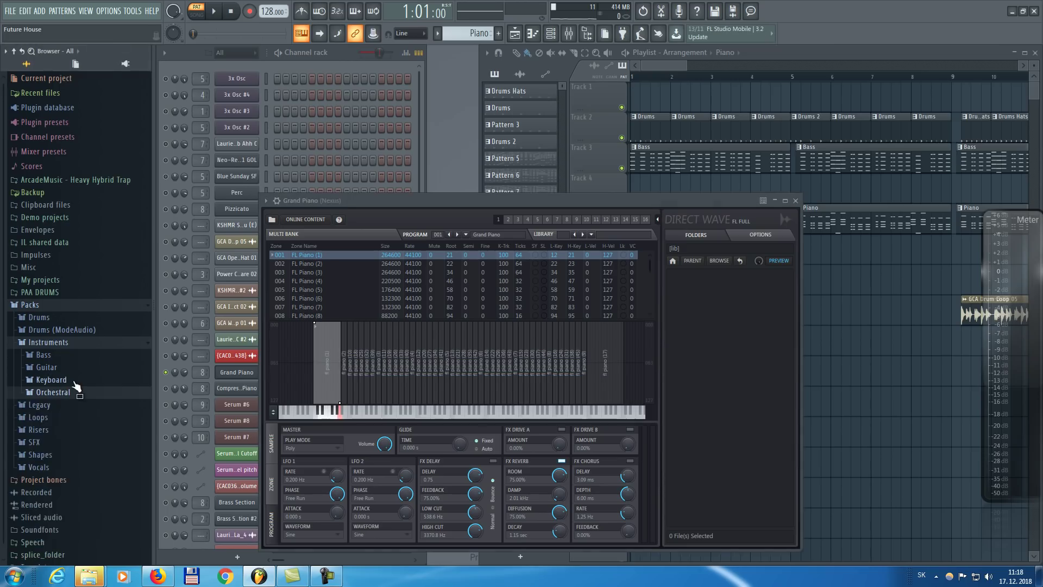
left_click(74, 382)
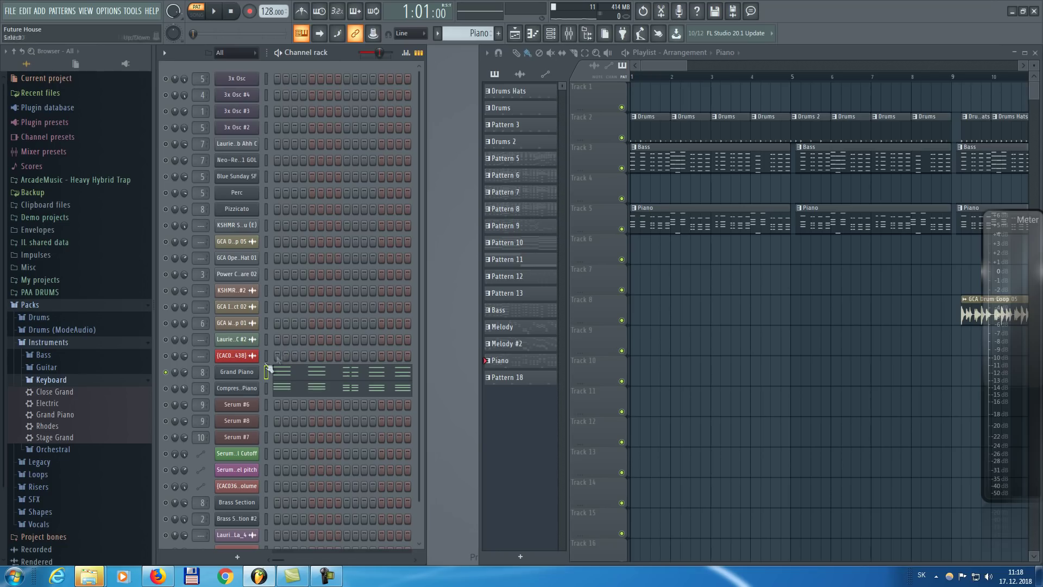
key("space")
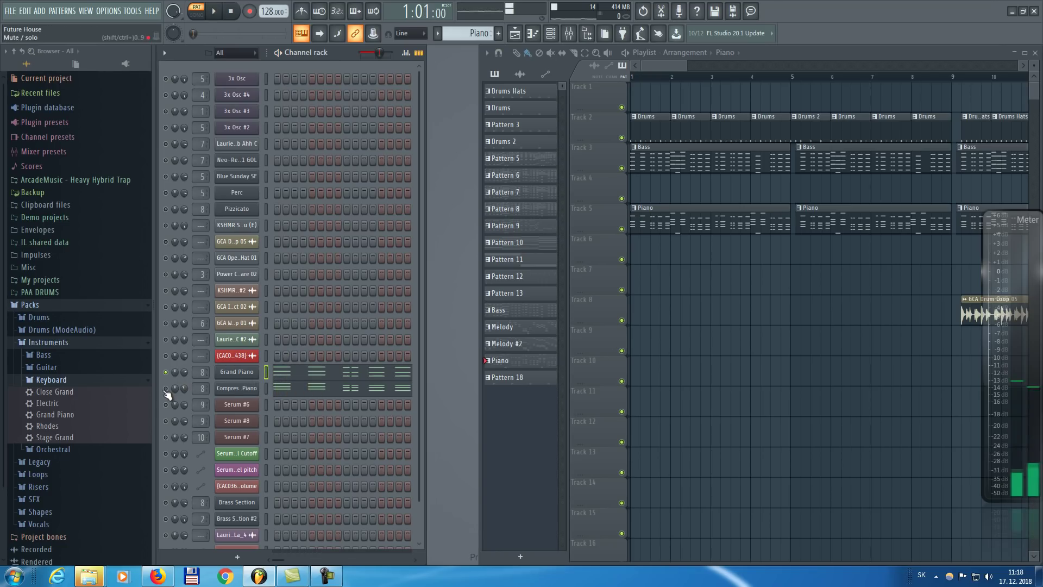
Check the sound choices of the Compressed Piano channel's FL Keys instrument, close it, and audition that layer alone.
left_click(237, 388)
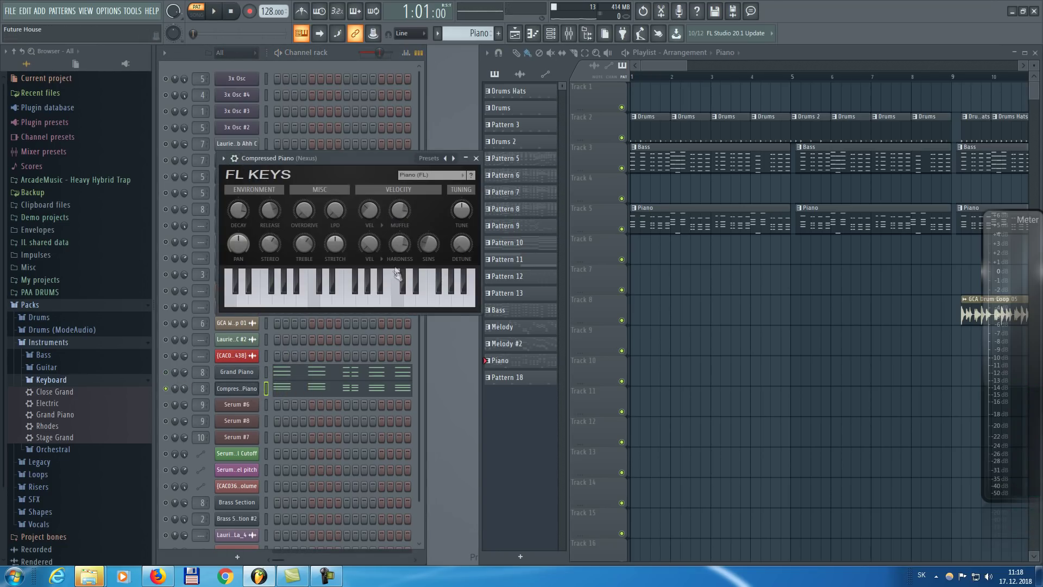
left_click(425, 174)
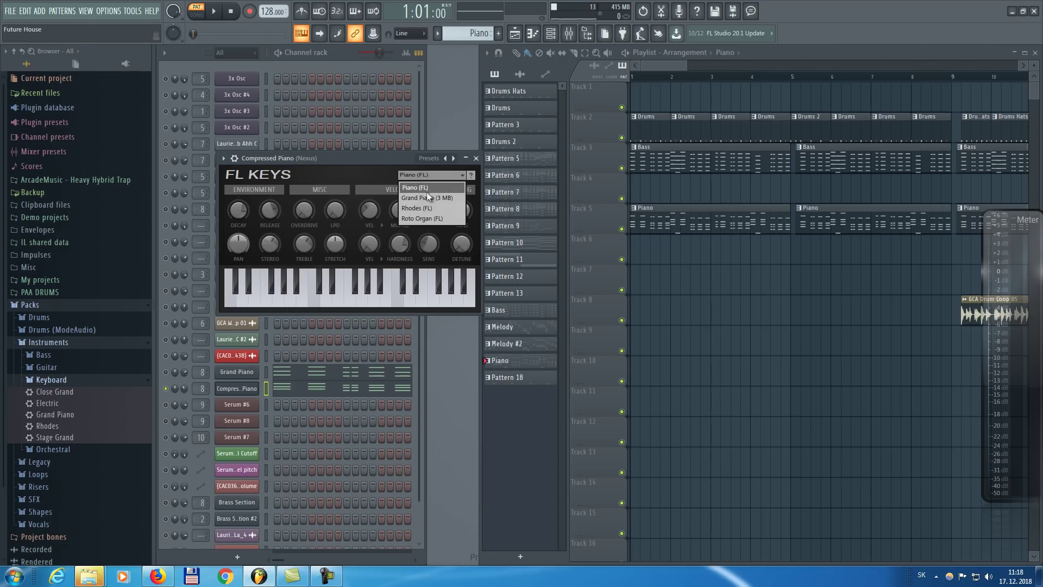
left_click(387, 161)
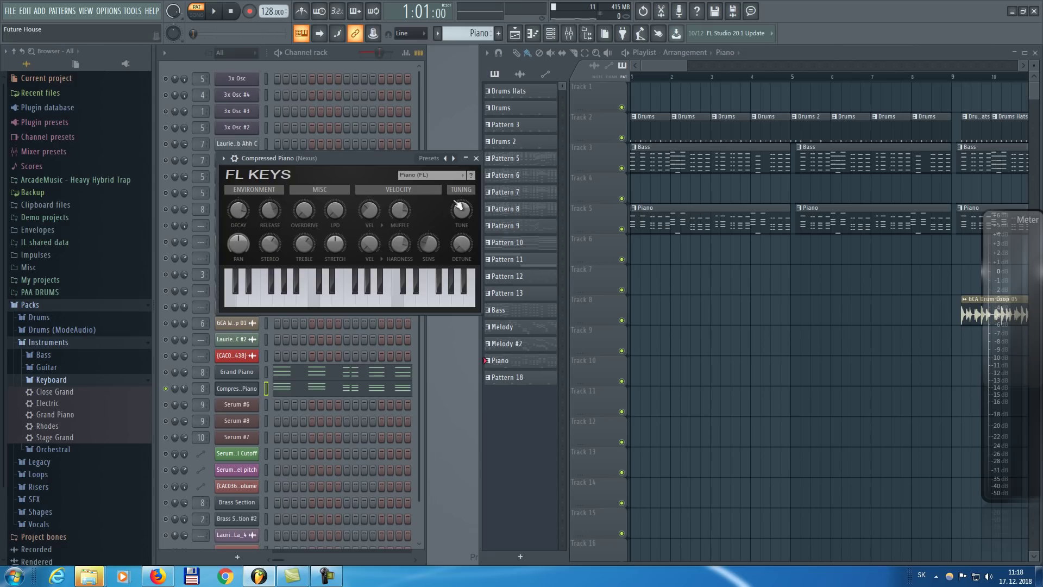
left_click(476, 158)
key("space")
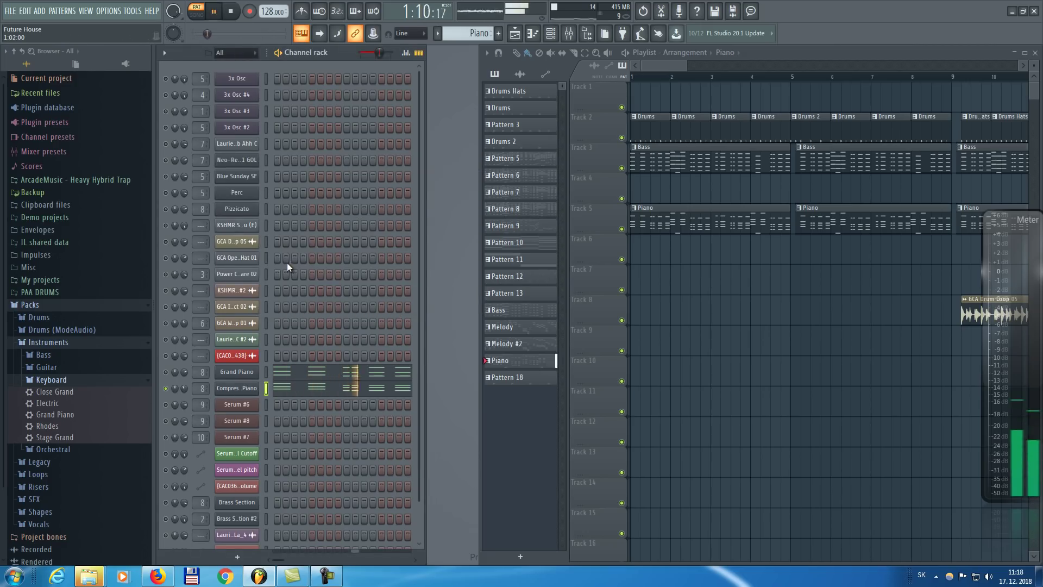
Unmute the Grand Piano channel and audition it layered with Compressed Piano.
left_click(166, 372)
key("space")
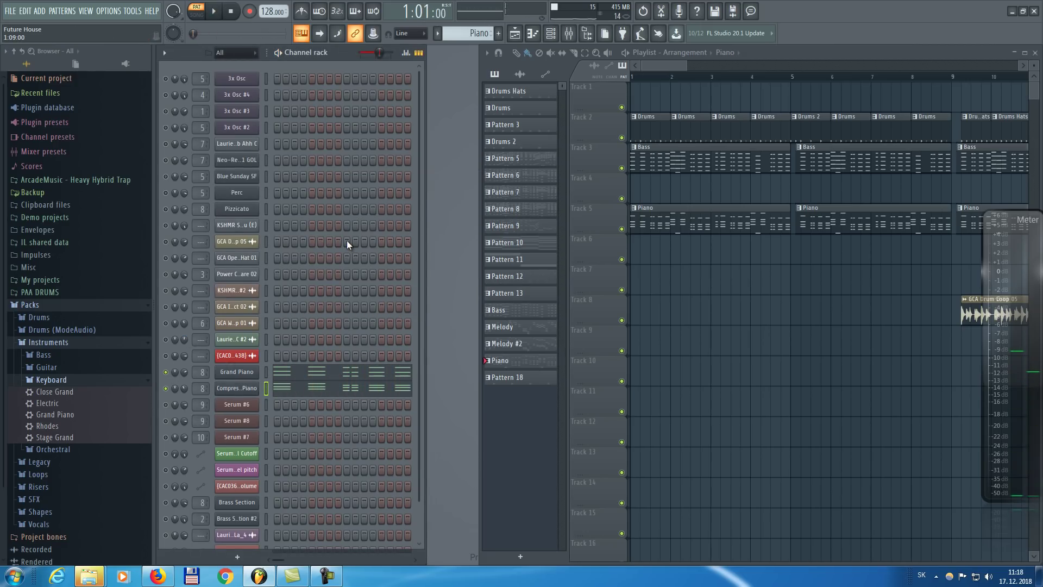
key("space")
key("space")
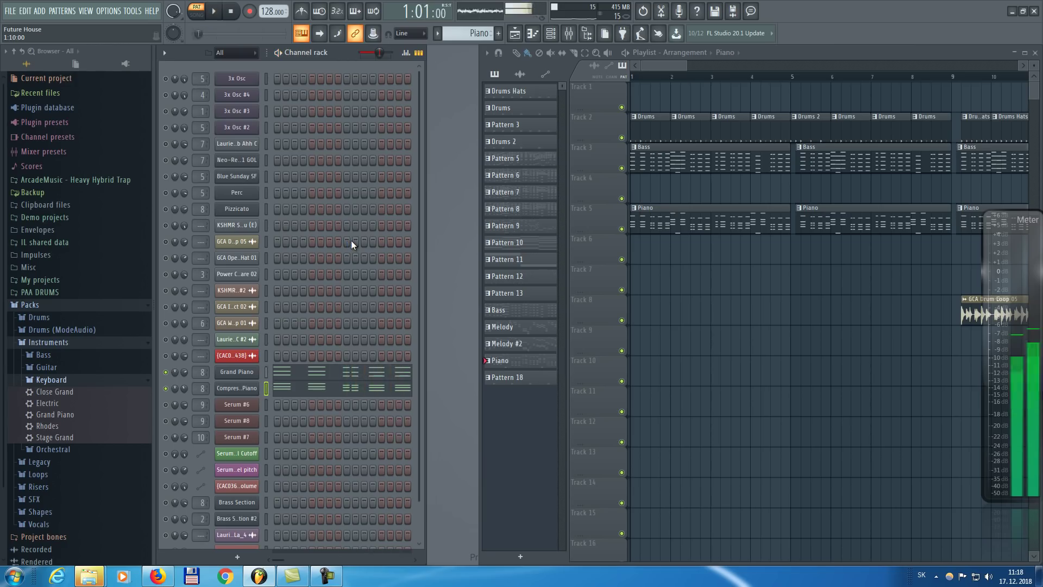
Inspect the first Fruity Parametric EQ 2 on the Nexus mixer track.
key("F9")
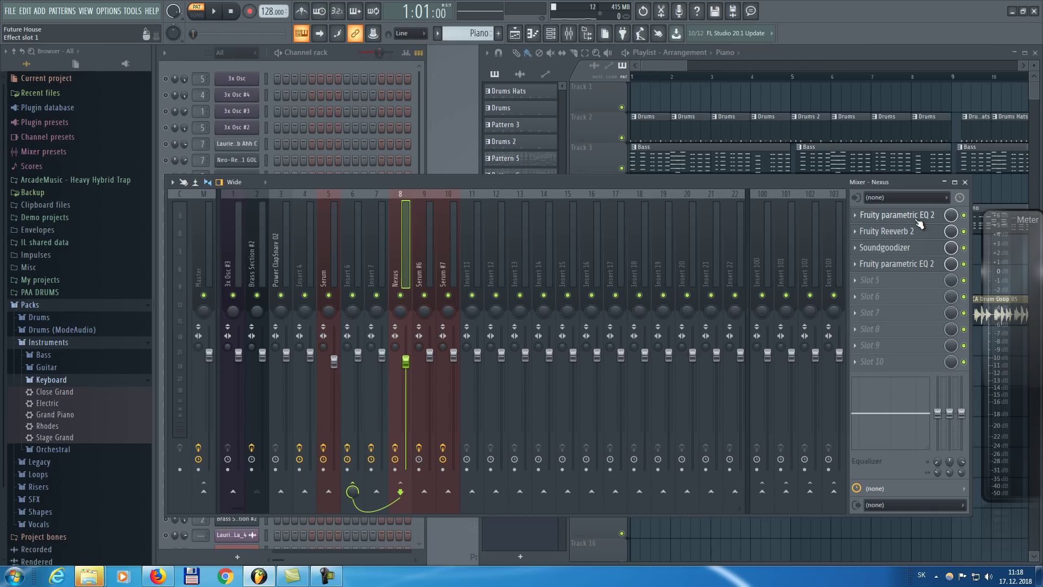
left_click(911, 217)
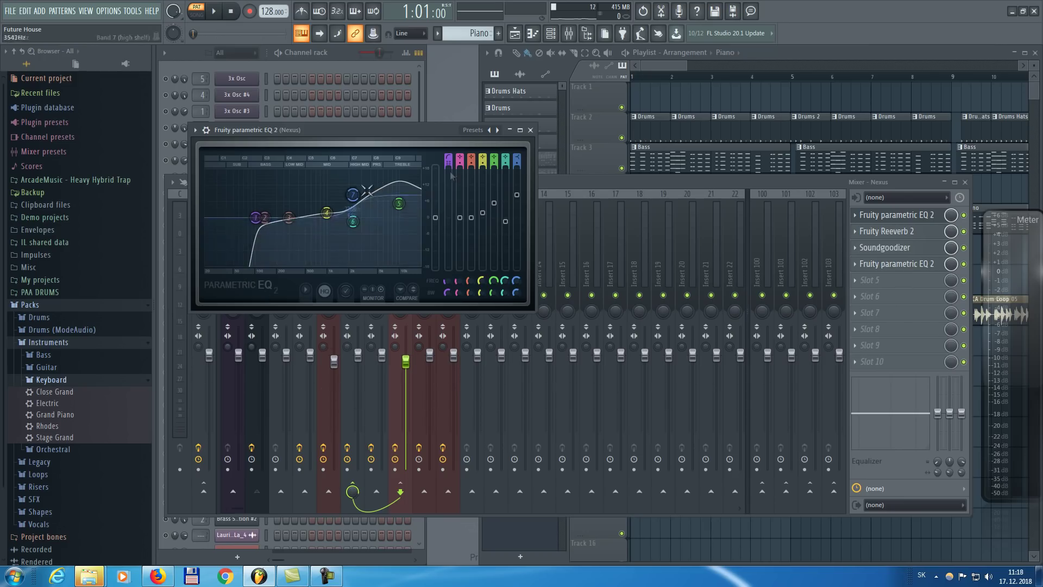
left_click(531, 131)
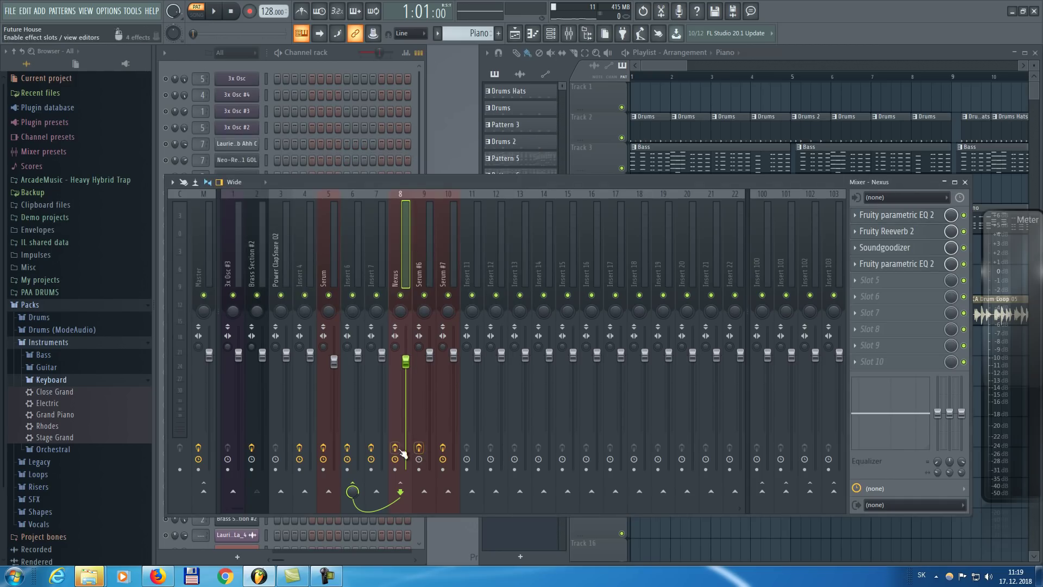
Compare the piano playback with the Nexus track's effects bypassed and enabled.
key("space")
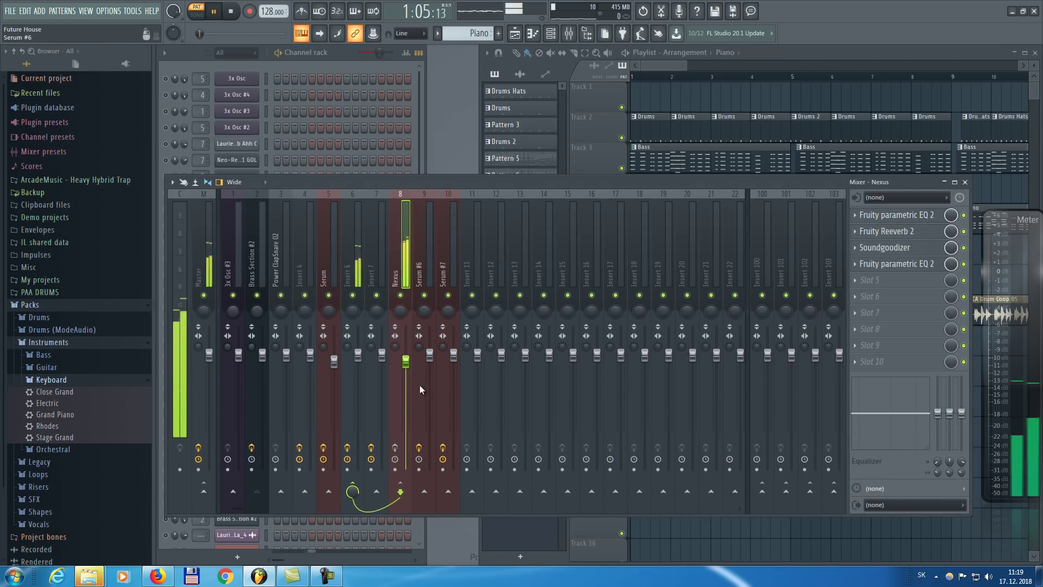
key("space")
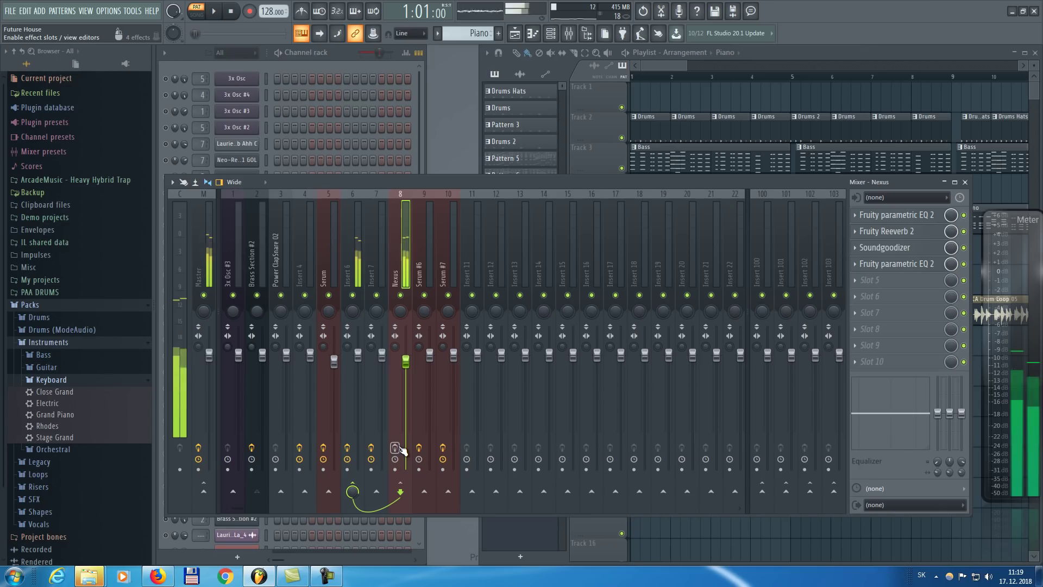
key("space")
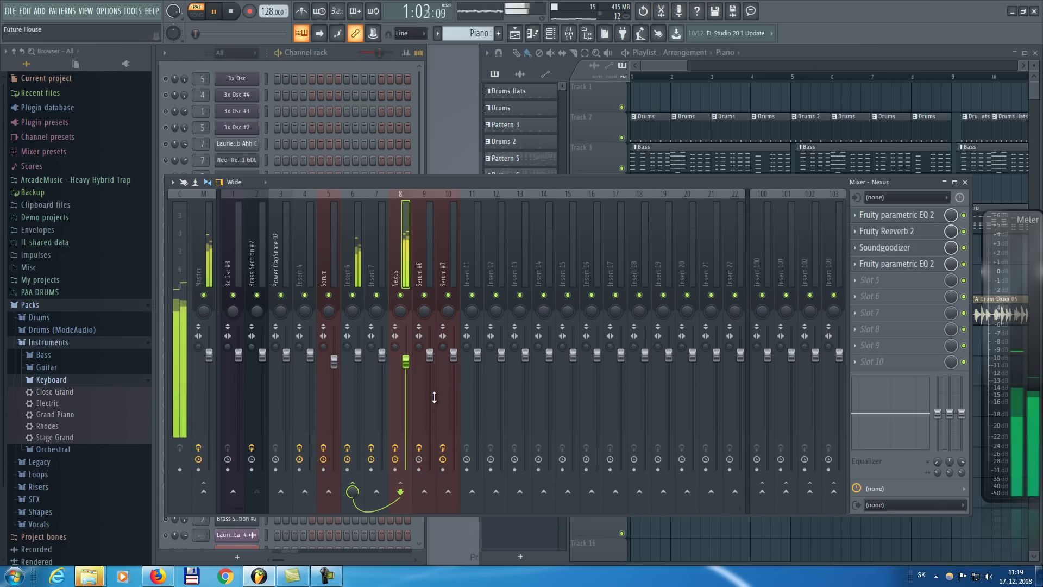
key("space")
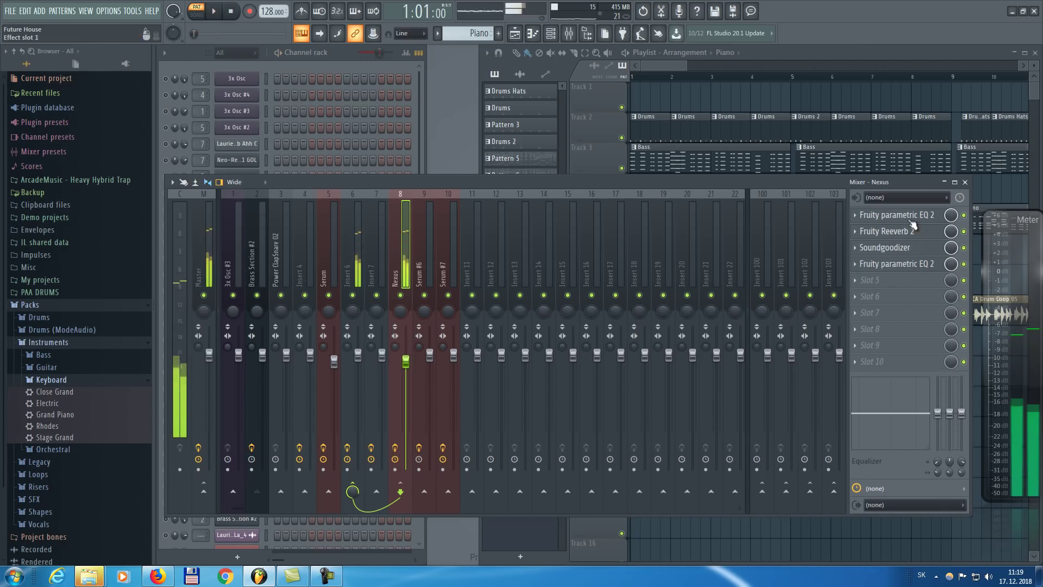
Inspect the Nexus track's Fruity Reeverb 2, Soundgoodizer and second Fruity Parametric EQ 2, and leave the mixer.
left_click(896, 214)
left_click(886, 231)
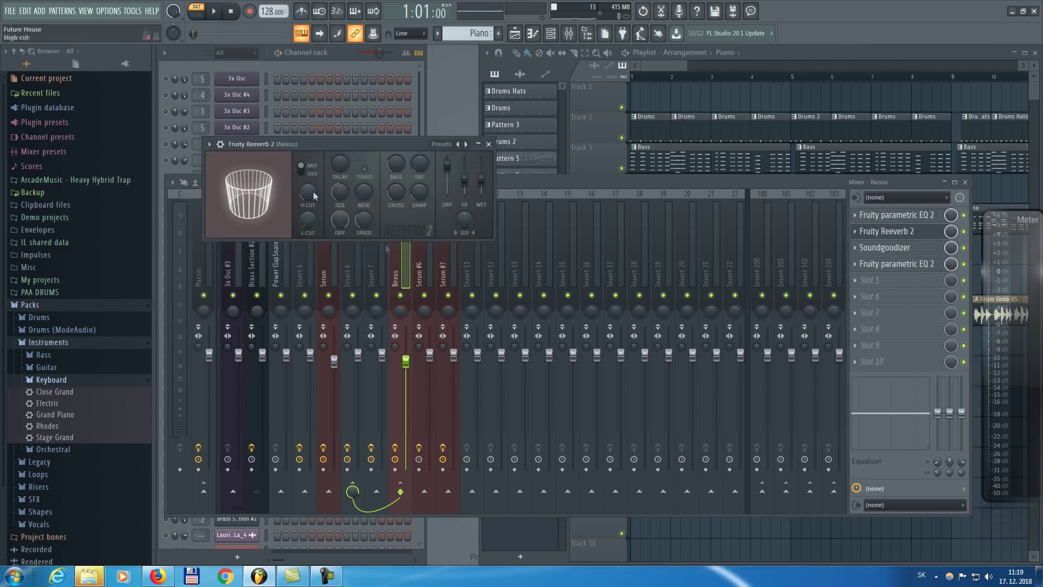
left_click(488, 144)
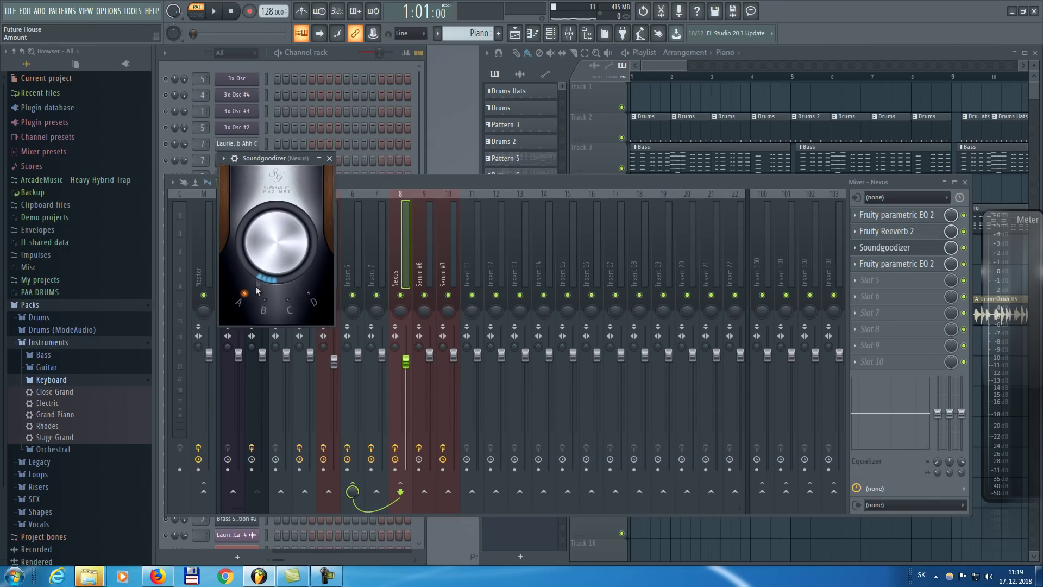
left_click(329, 158)
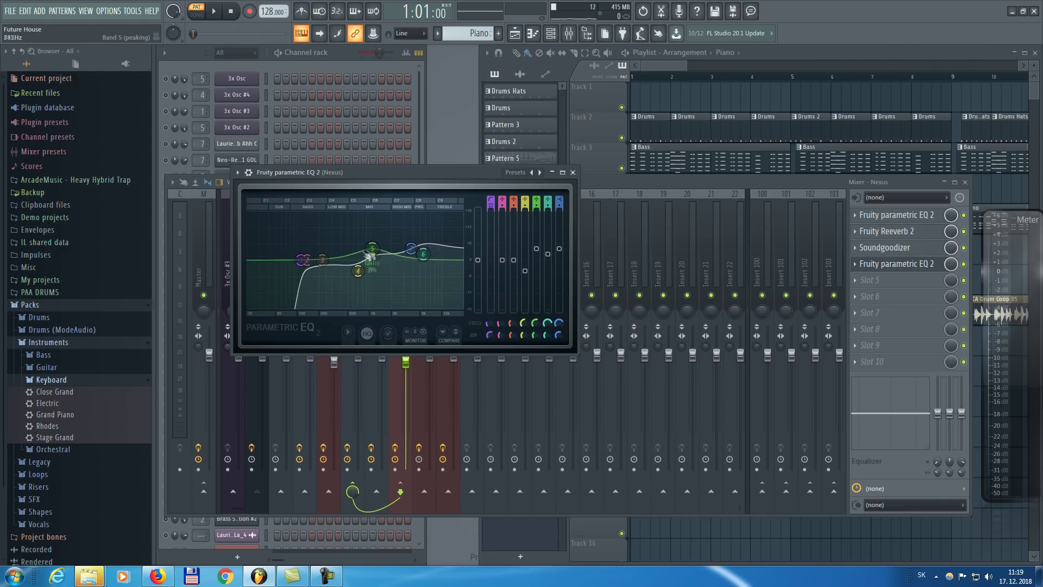
key("F9")
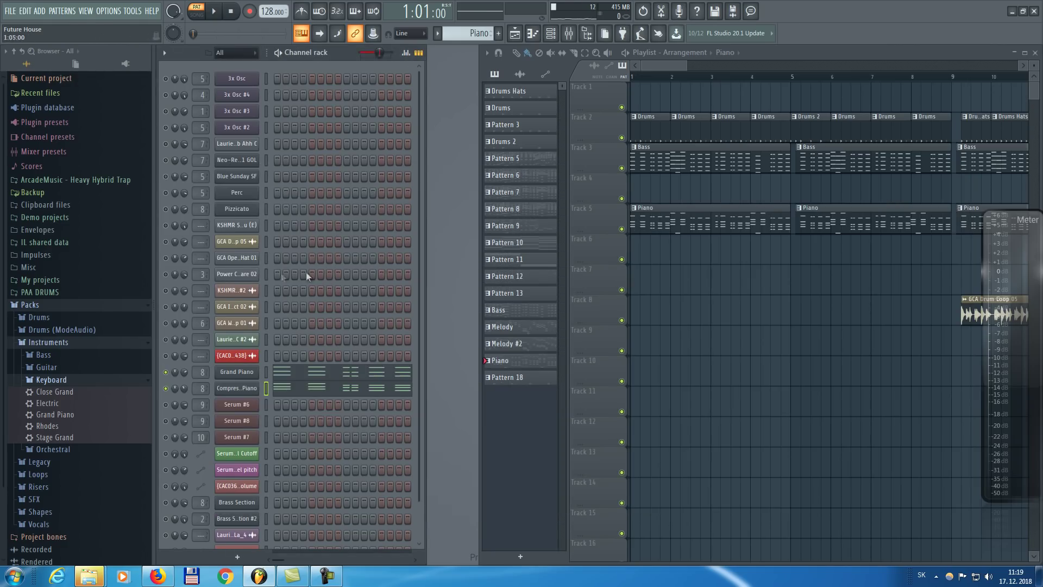
Audition the layered piano pattern and review the Grand Piano notes in the piano roll.
key("space")
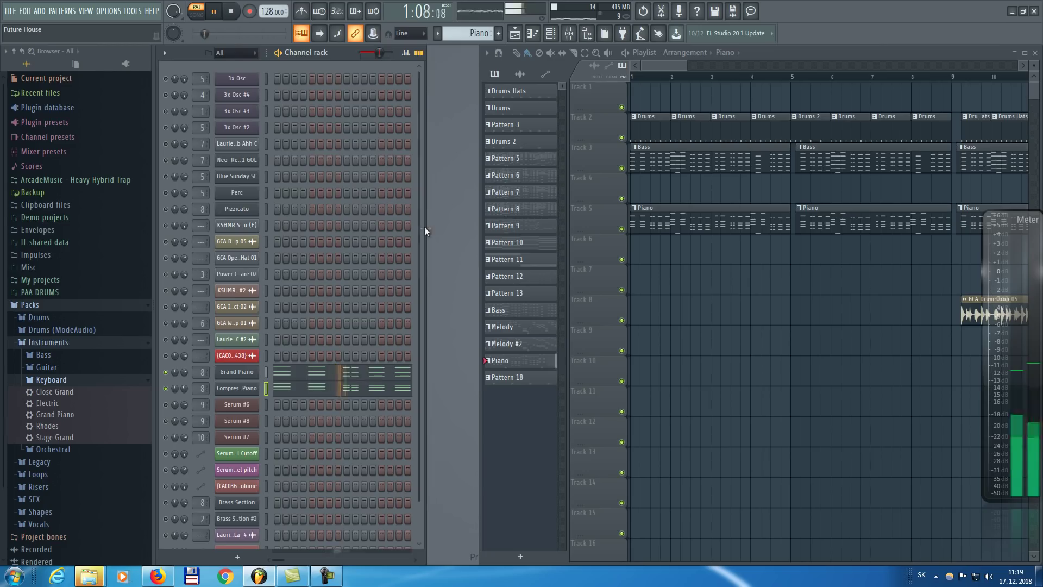
key("space")
left_click(380, 388)
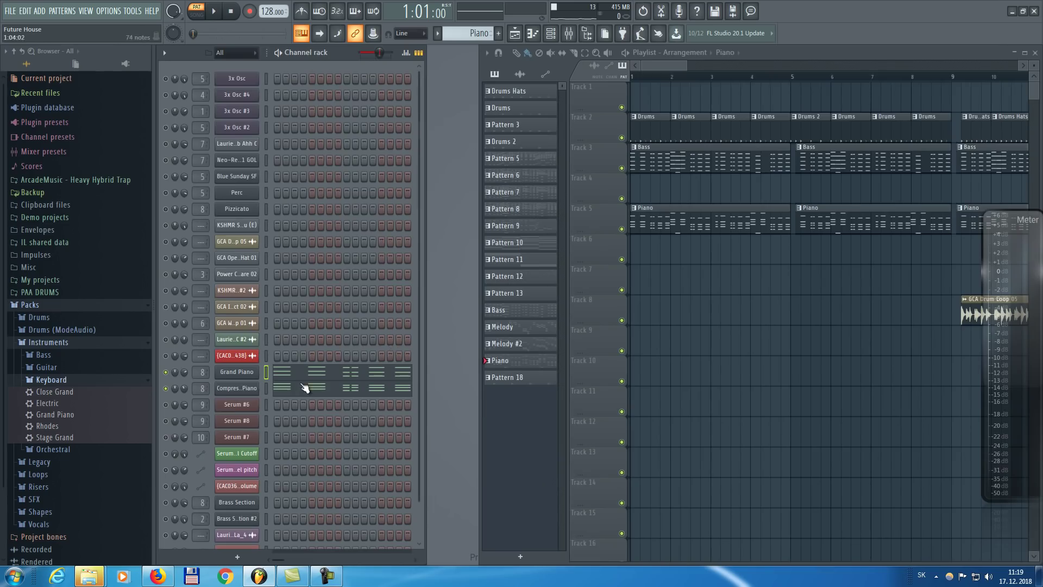
key("F7")
Unmute all channels, switch playback to song mode, and play the arrangement from the beginning.
right_click(167, 373)
left_click(577, 78)
key("l")
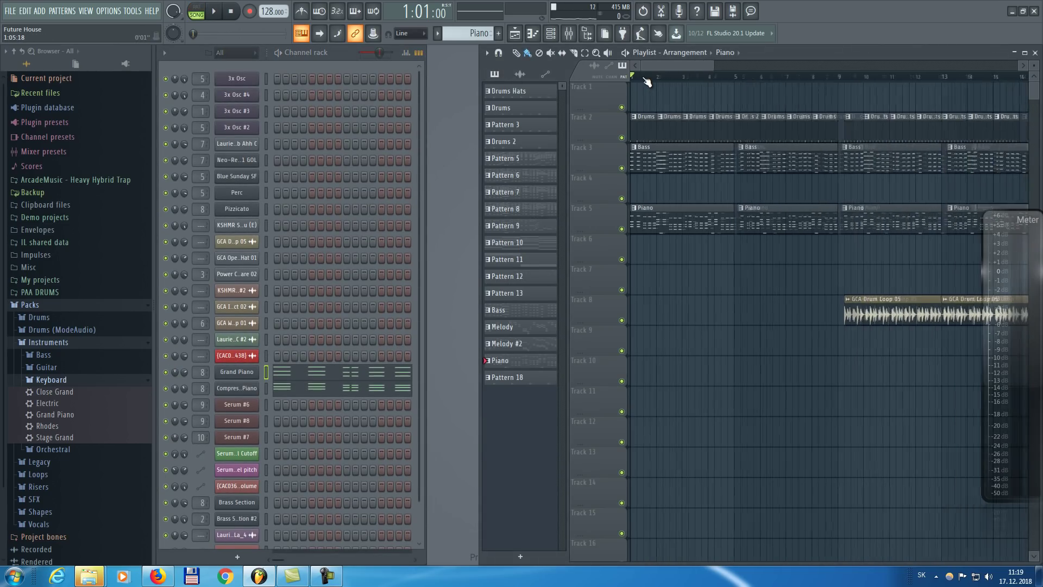
key("space")
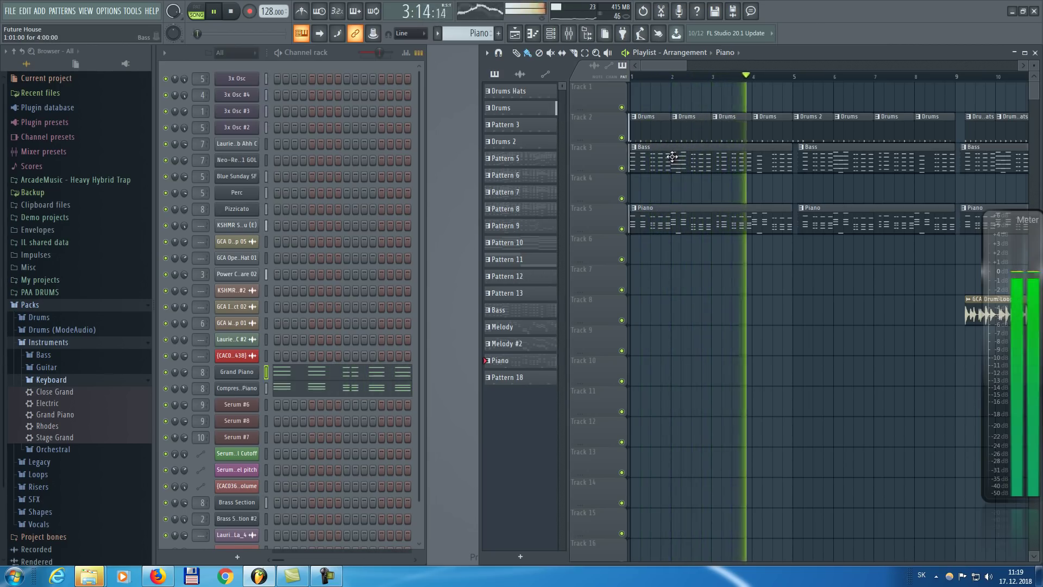
Stop playback and review the Laurie Webb Ahh C notes of the Melody pattern in the piano roll.
key("space")
scroll(682, 81, "down", 1)
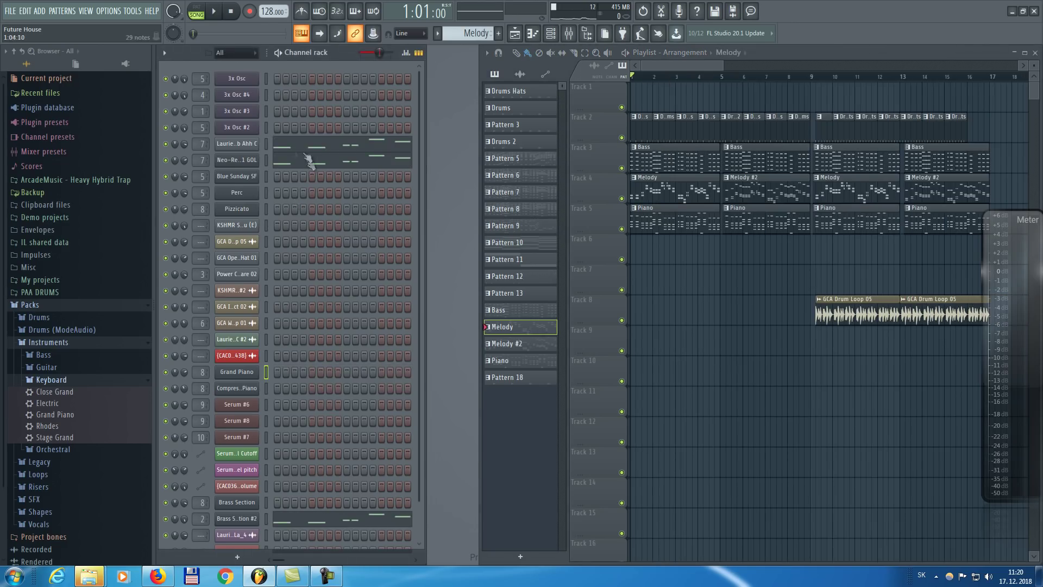
left_click(288, 150)
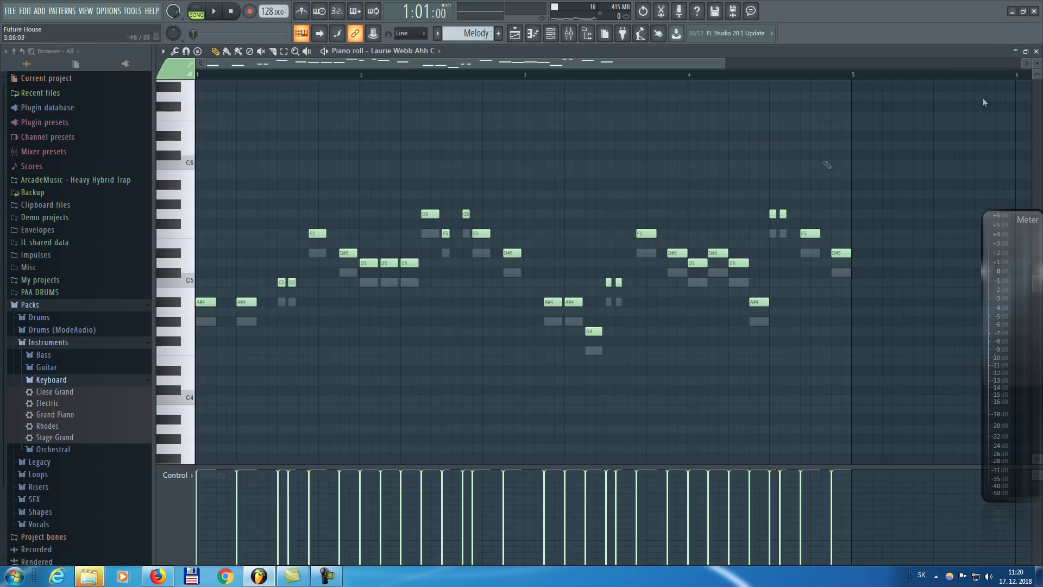
left_click(1036, 51)
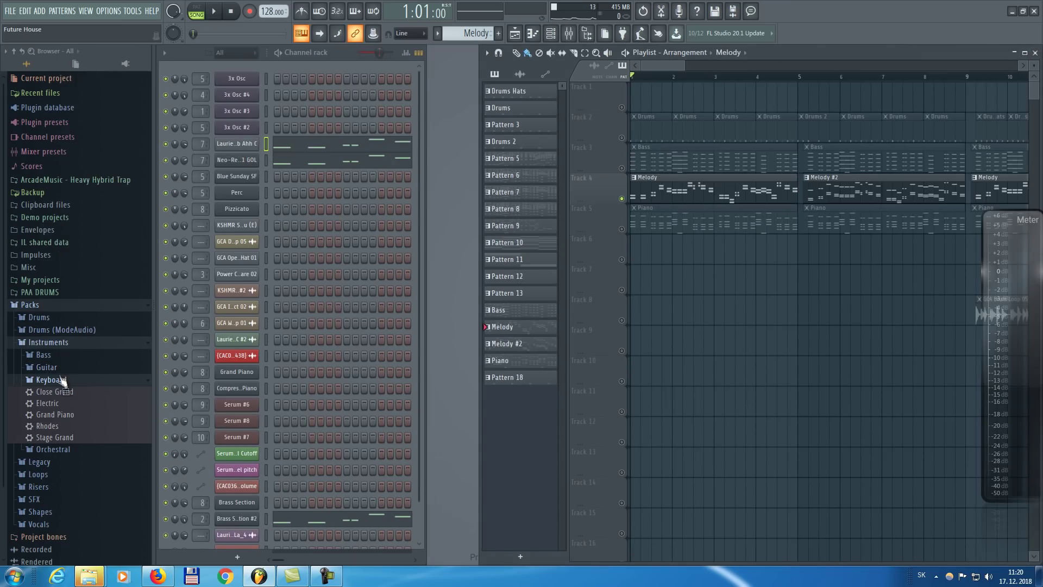
Solo the Laurie Webb Ahh C channel in pattern mode and view its sampler settings.
left_click(49, 342)
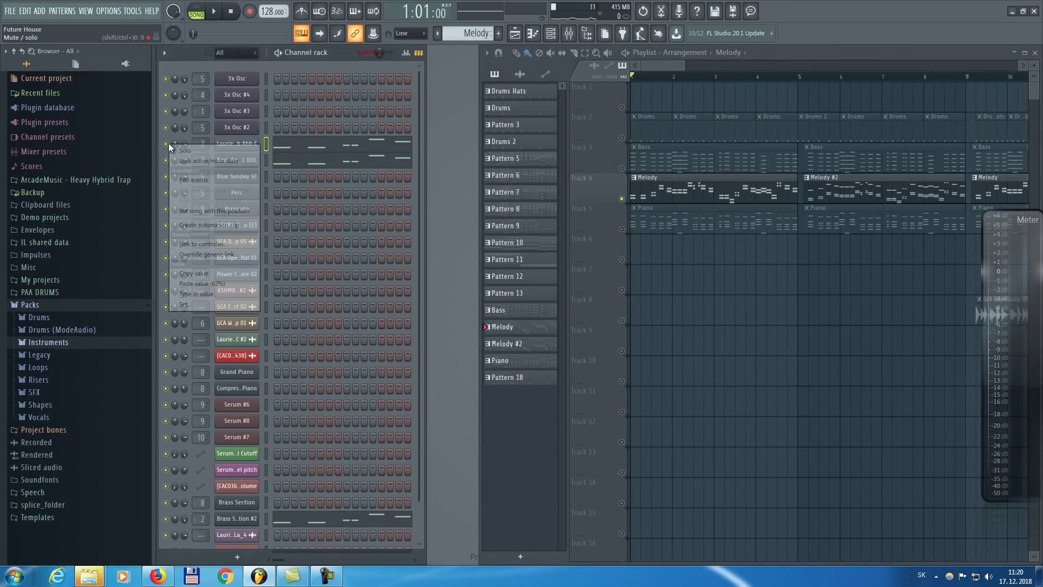
left_click(198, 11)
left_click(237, 143)
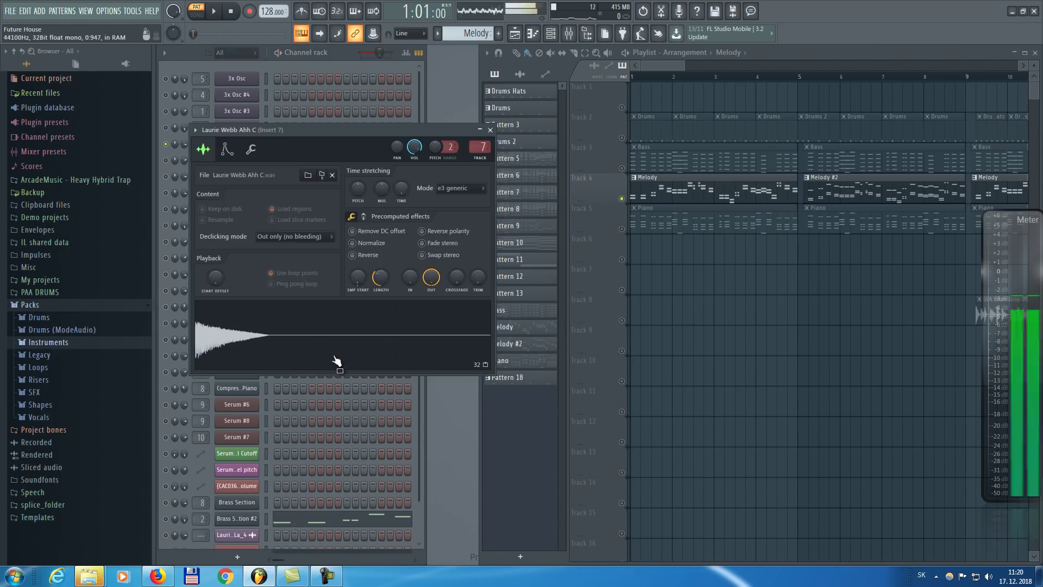
left_click(490, 130)
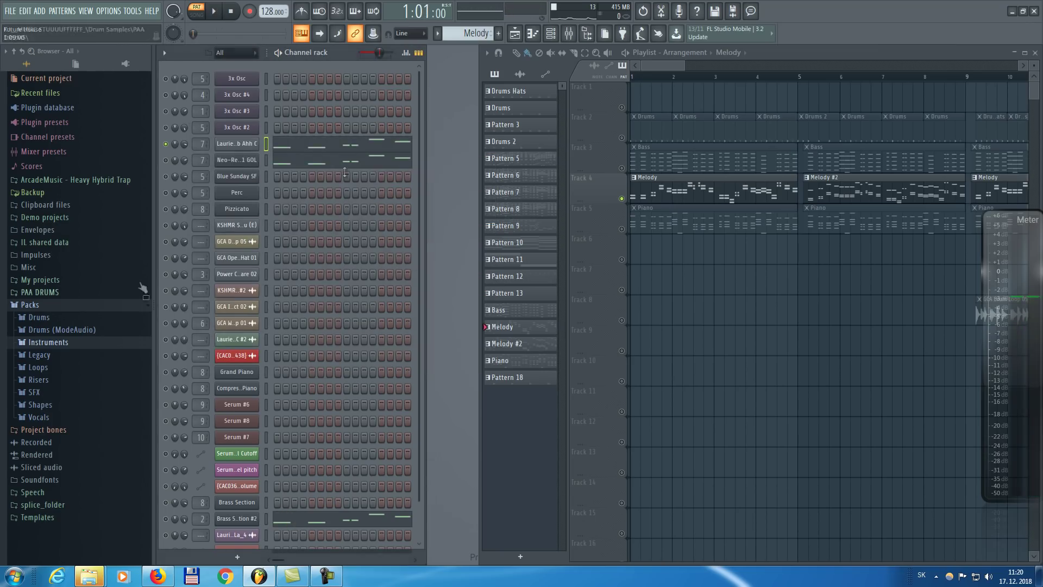
Find Laurie Webb Ahh C in the Vocals pack and adjust the channel sample's length, auditioning the result.
left_click(39, 417)
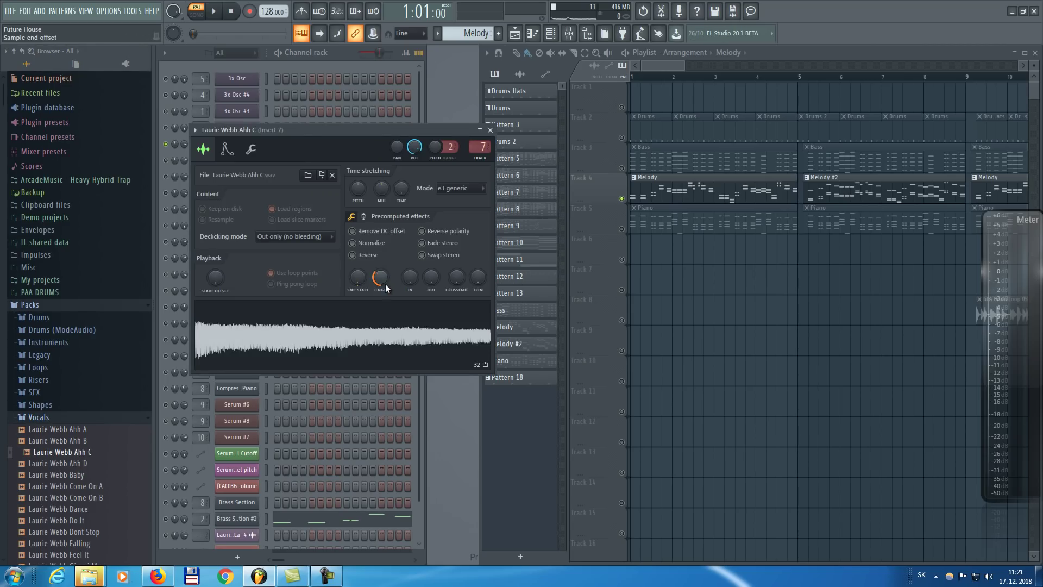
left_click_drag(386, 282, 262, 188)
left_click(396, 339)
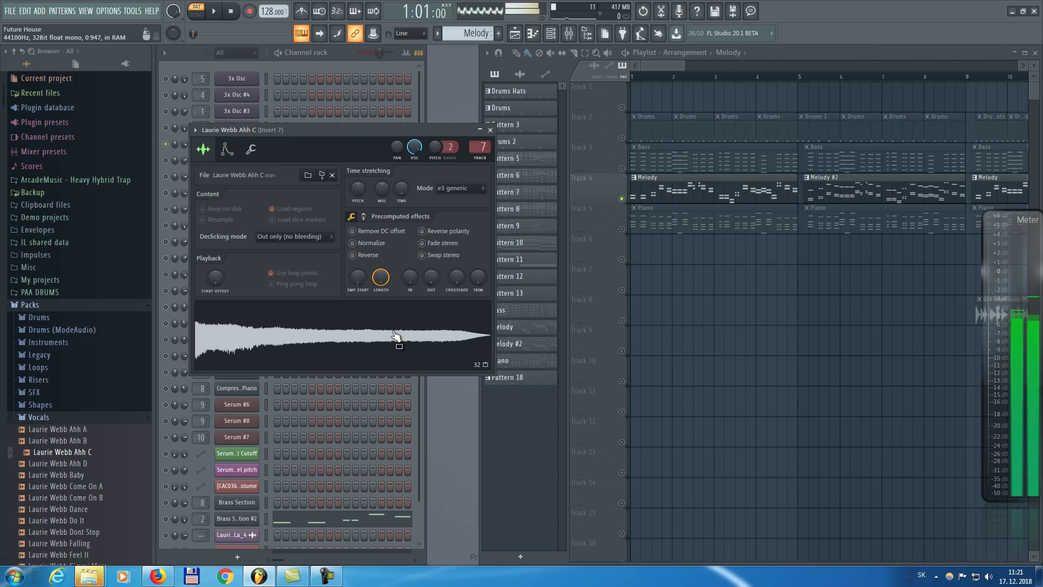
left_click_drag(384, 282, 393, 133)
left_click(385, 339)
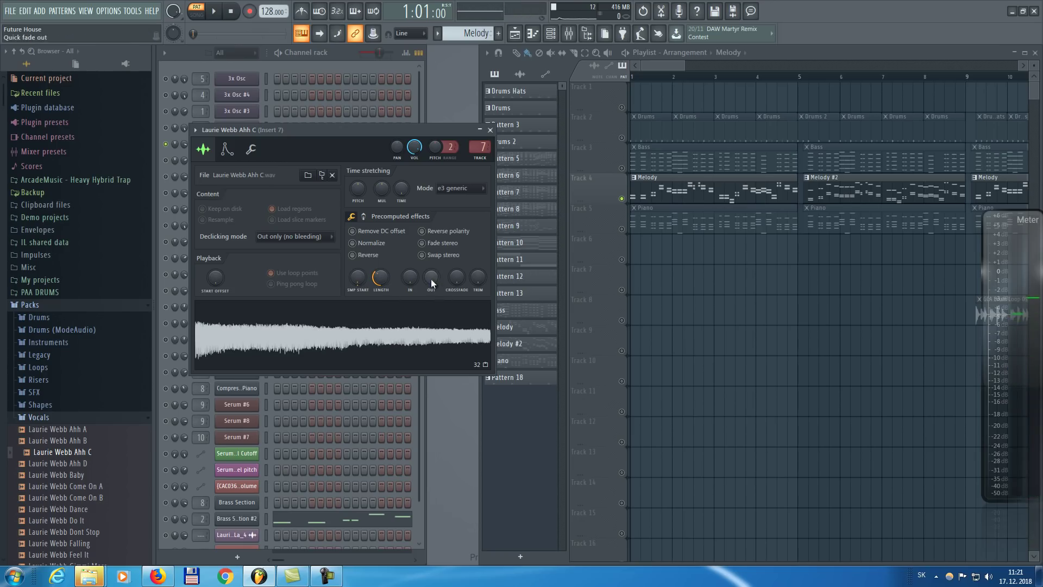
Raise the Laurie Webb Ahh C sample's fade out to maximum and audition the shortened vocal.
left_click_drag(432, 278, 433, 242)
left_click(352, 334)
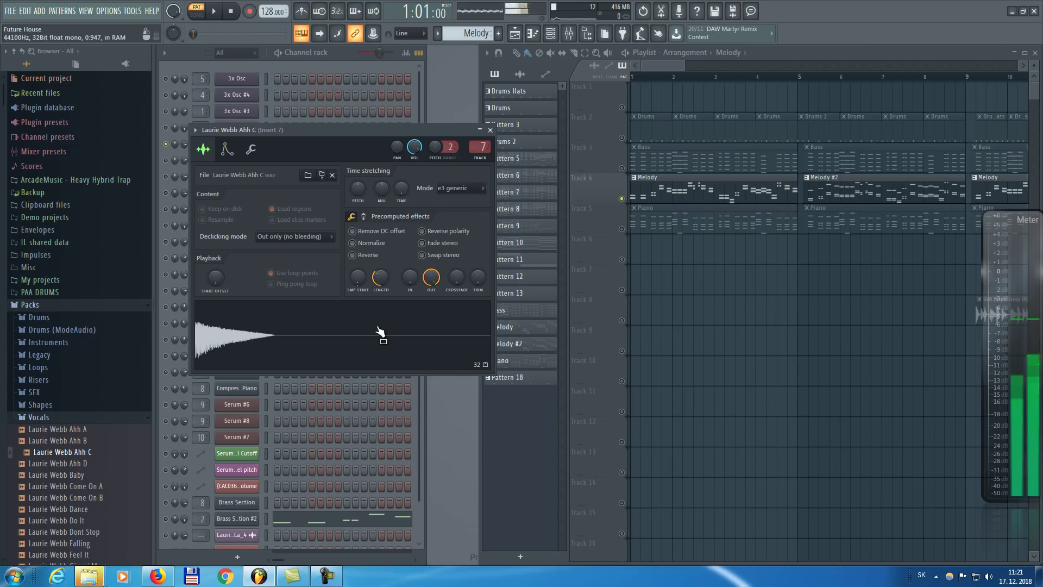
mouse_move(361, 276)
left_mouse_down()
mouse_move(363, 295)
mouse_move(357, 266)
left_mouse_up()
left_click(279, 338)
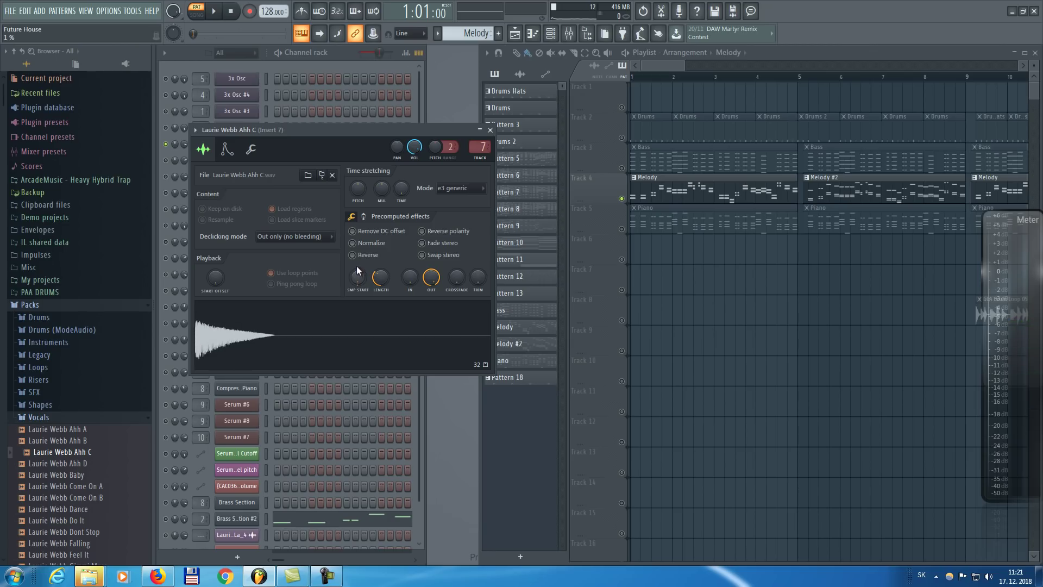
left_click(359, 335)
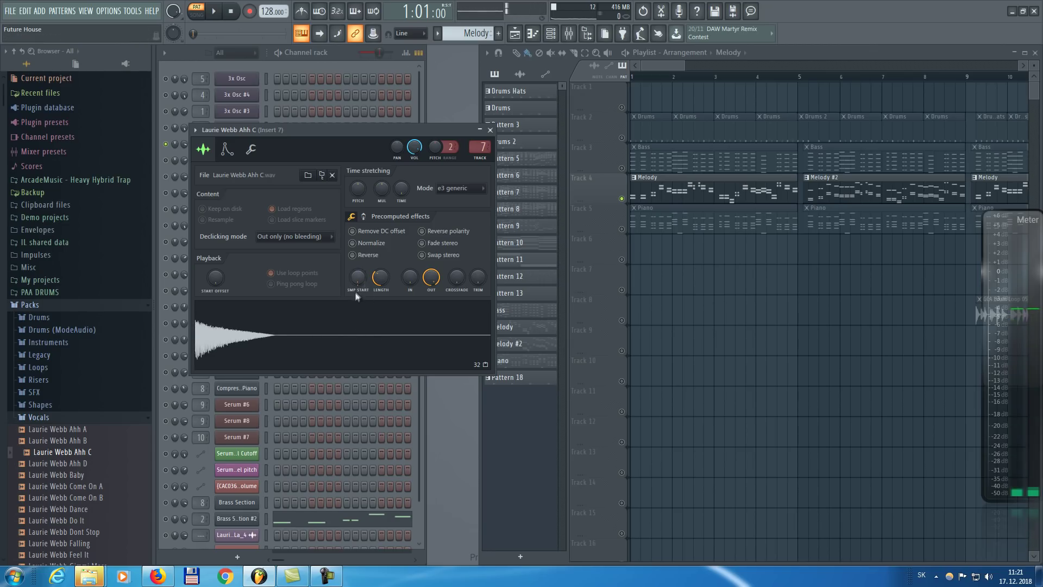
left_click(263, 349)
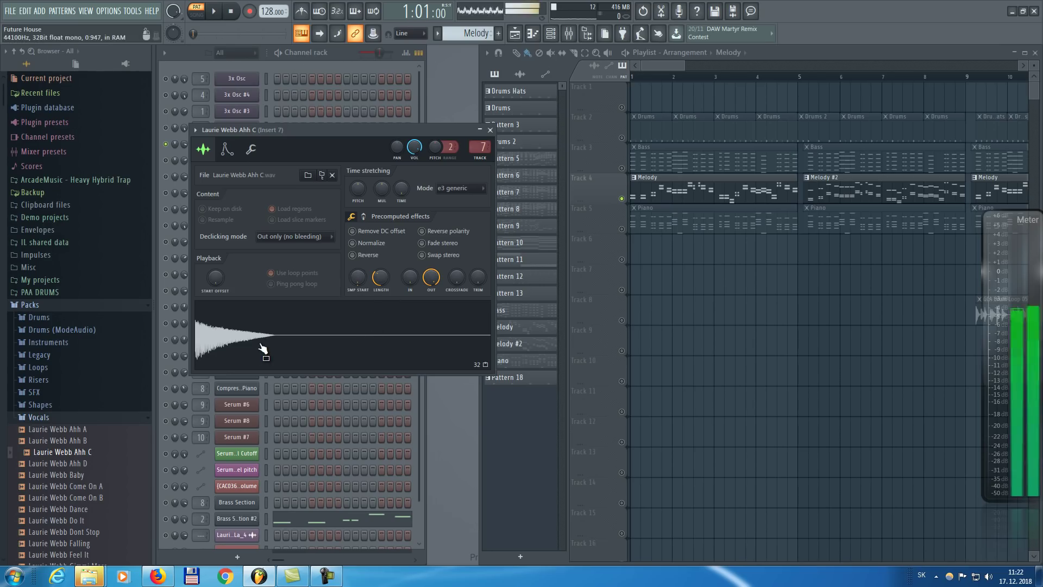
left_click(490, 131)
Inspect the Fruity Reeverb on mixer Insert 7 and look through the available effect plugins for slot 5.
key("F9")
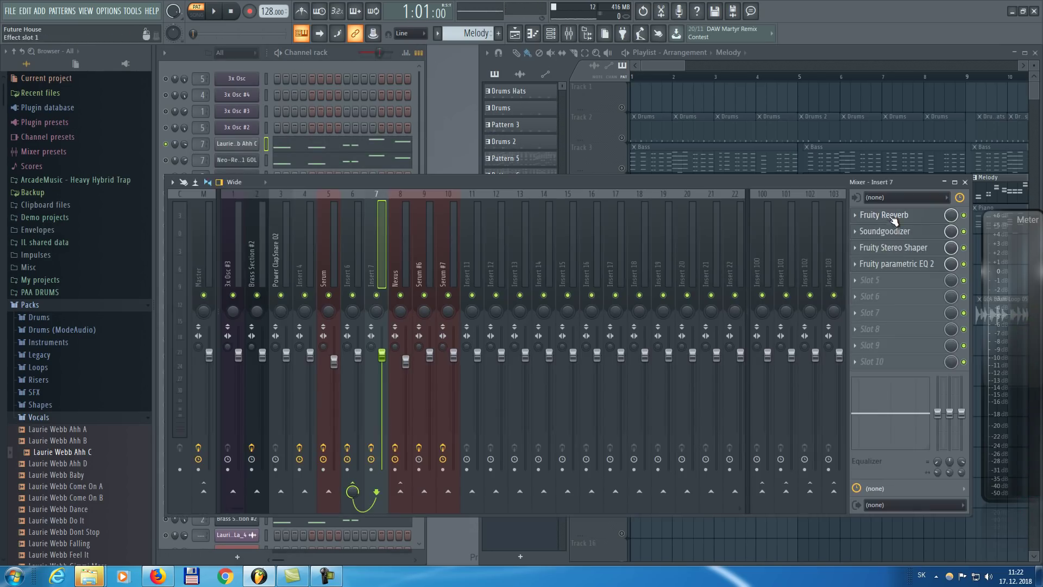
left_click(893, 219)
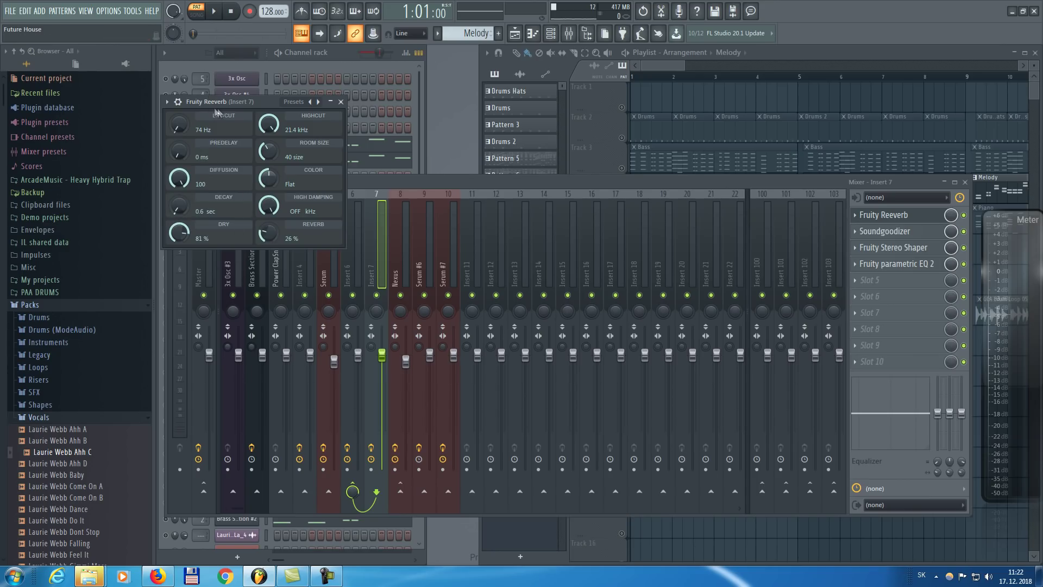
left_click(869, 280)
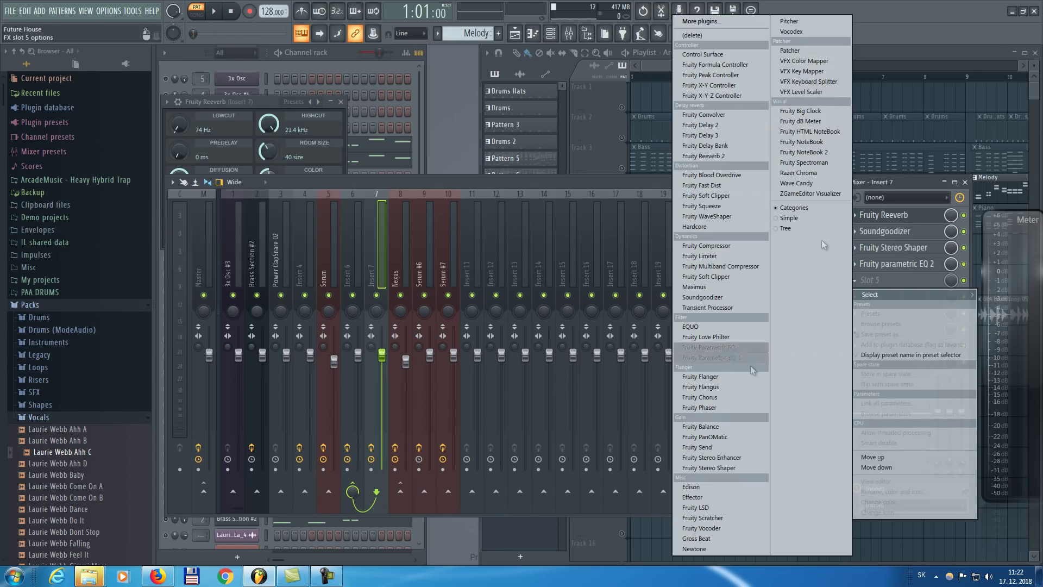
left_click(509, 185)
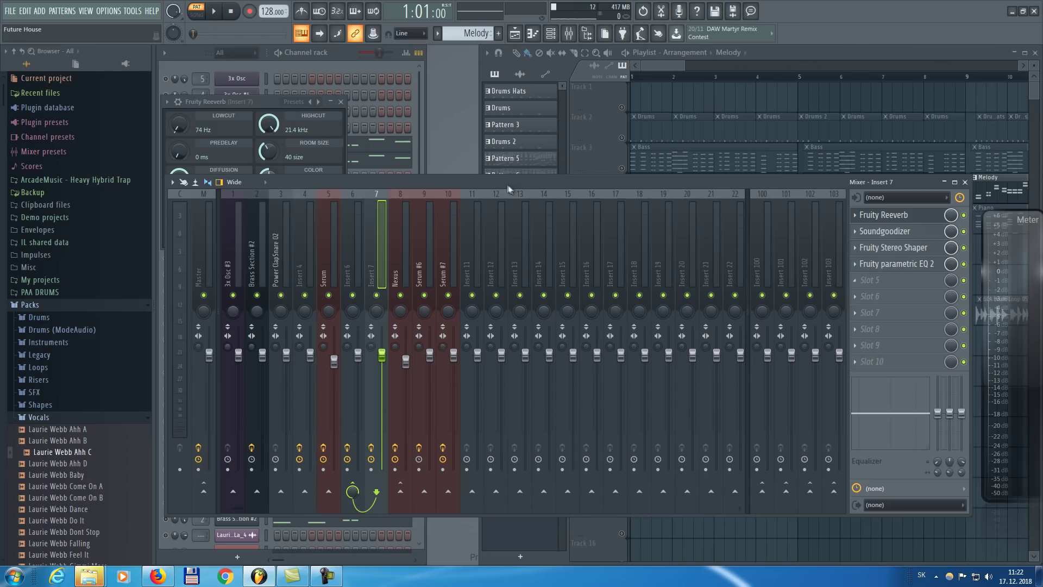
left_click(250, 102)
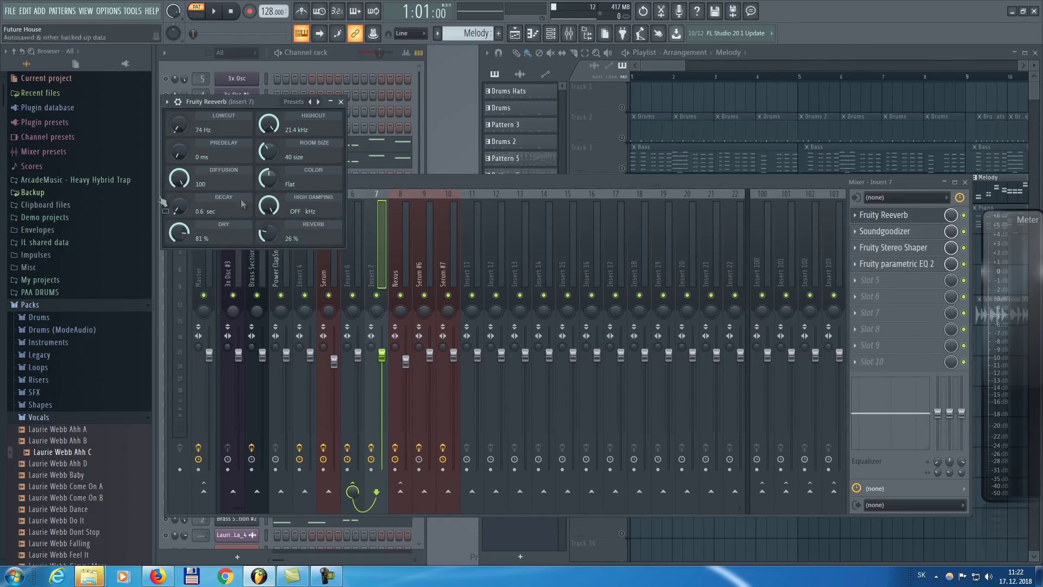
left_click(341, 102)
Inspect the Soundgoodizer, Fruity Stereo Shaper and Fruity parametric EQ 2 settings on Insert 7, including the stereo shaper's presets.
left_click(272, 258)
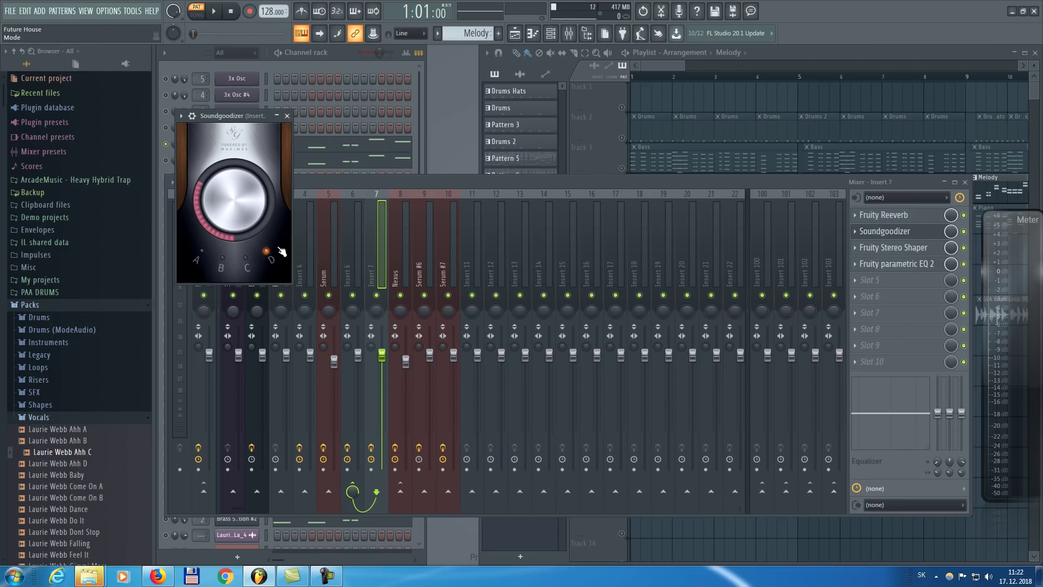
left_click(287, 117)
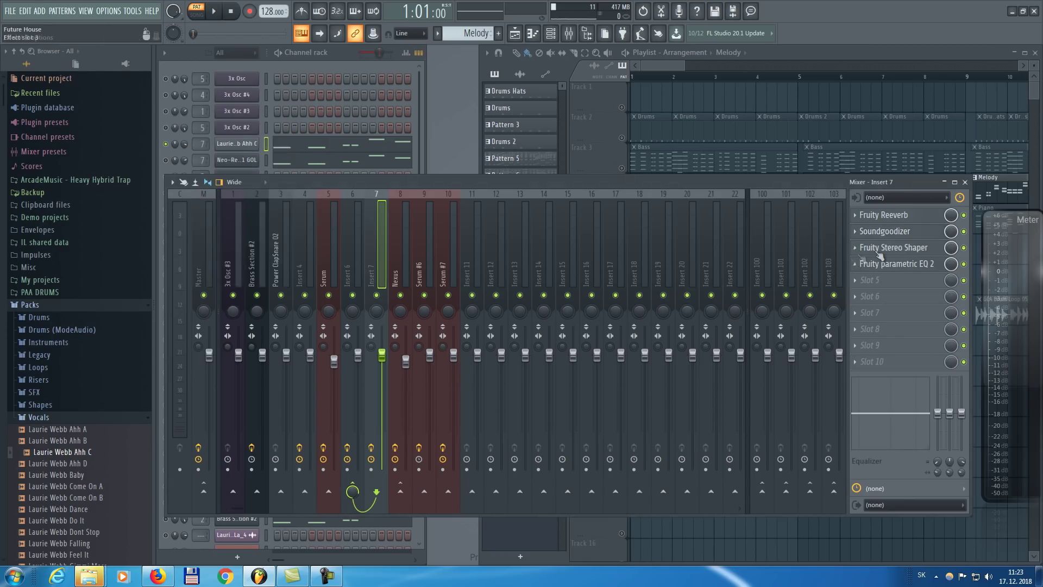
left_click(876, 247)
left_click(195, 131)
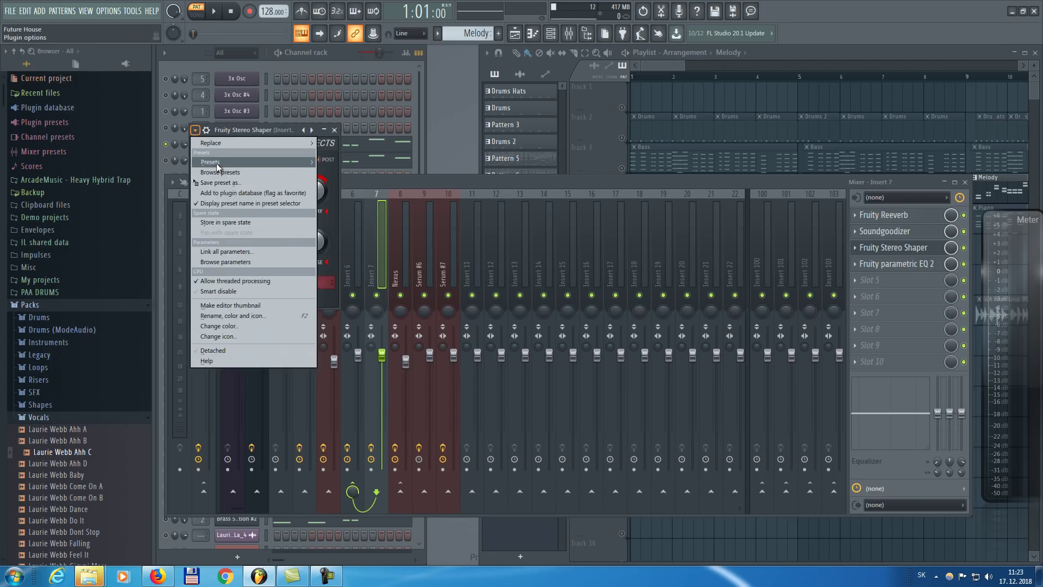
mouse_move(212, 162)
left_click(265, 130)
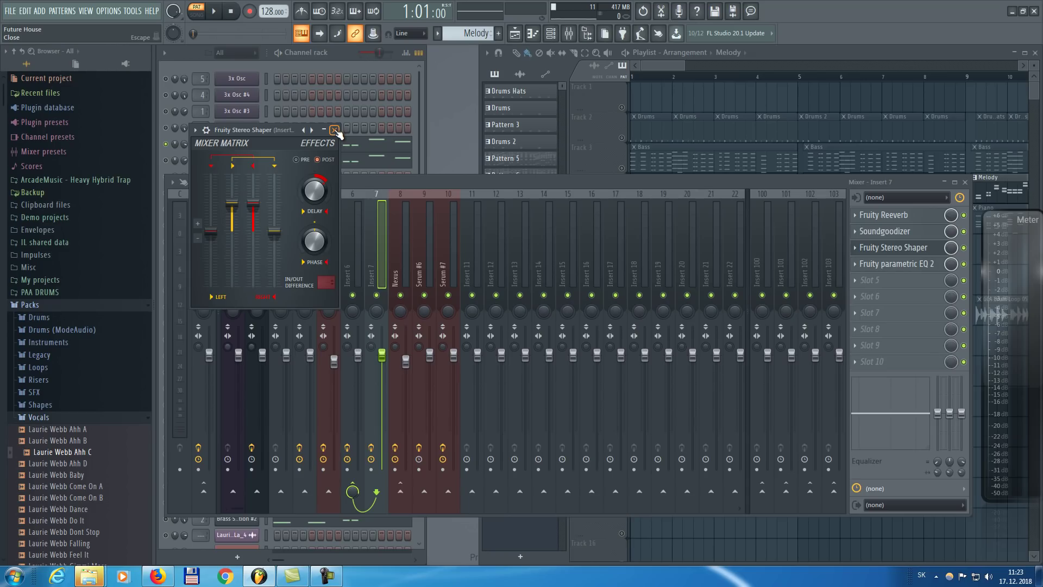
left_click(337, 134)
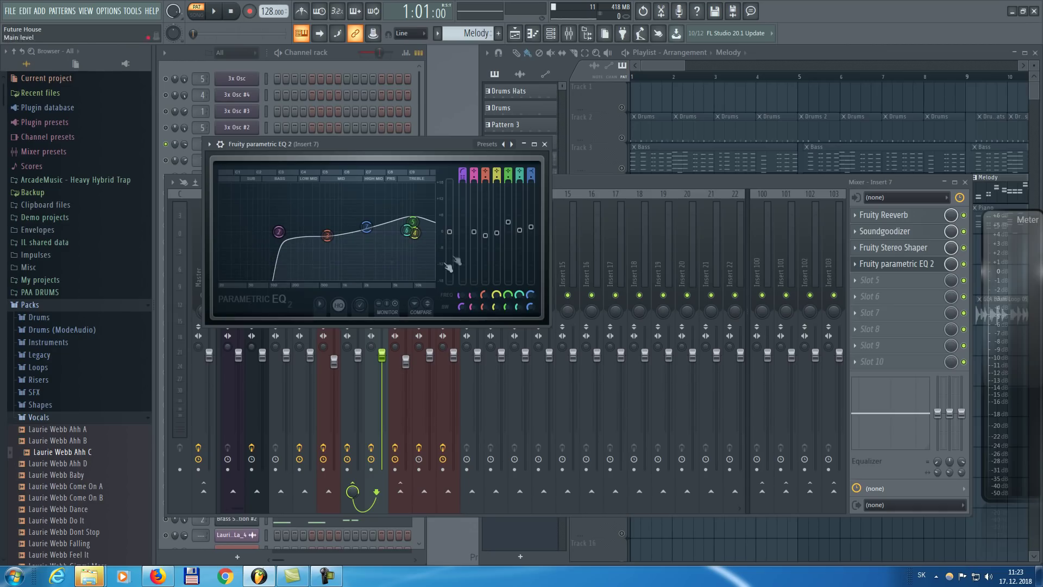
Solo the Neo-Retro 1 GOL channel and audition its melody with the synth open.
right_click(165, 160)
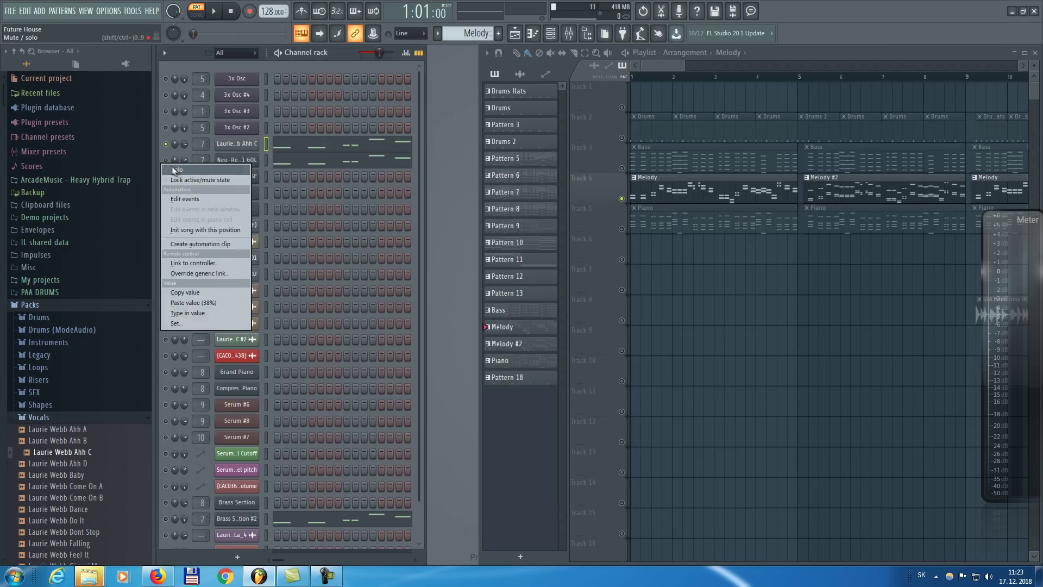
left_click(175, 169)
left_click(245, 161)
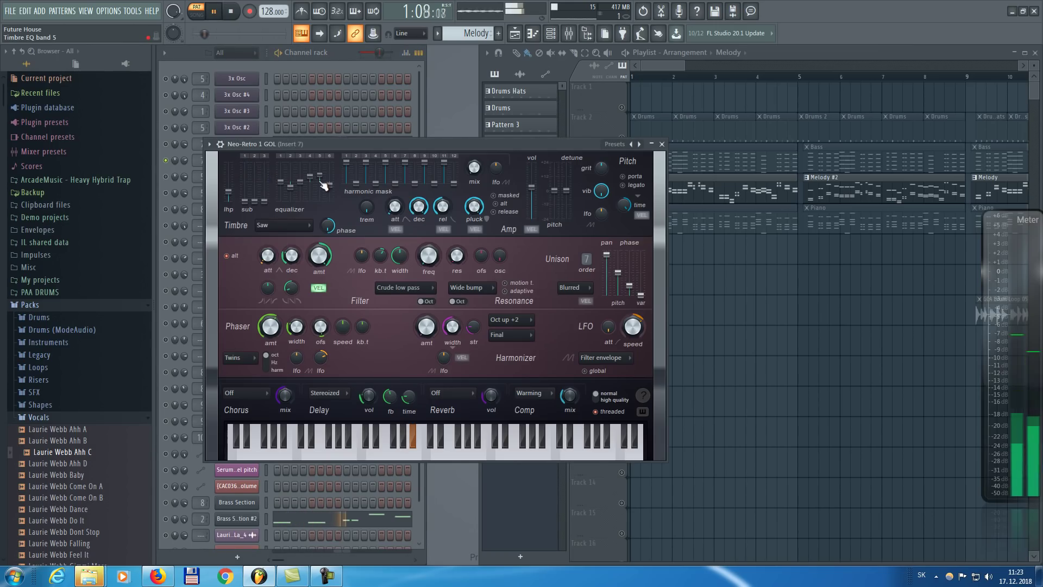
key("space")
Load the Neo-Retro 1 GOL preset from the synthesizer presets into the soloed synth.
left_click(209, 144)
mouse_move(244, 176)
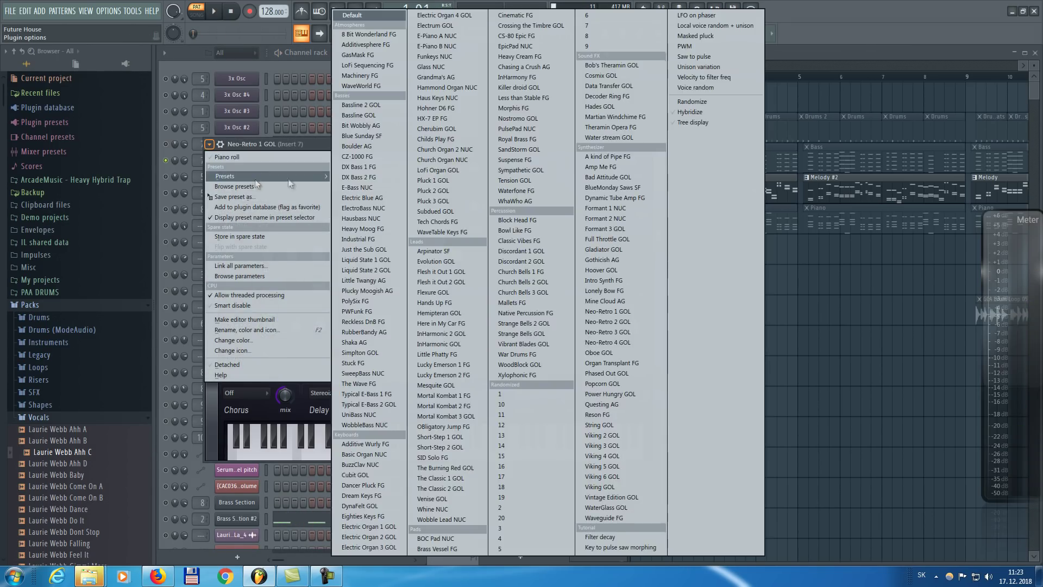
left_click(624, 311)
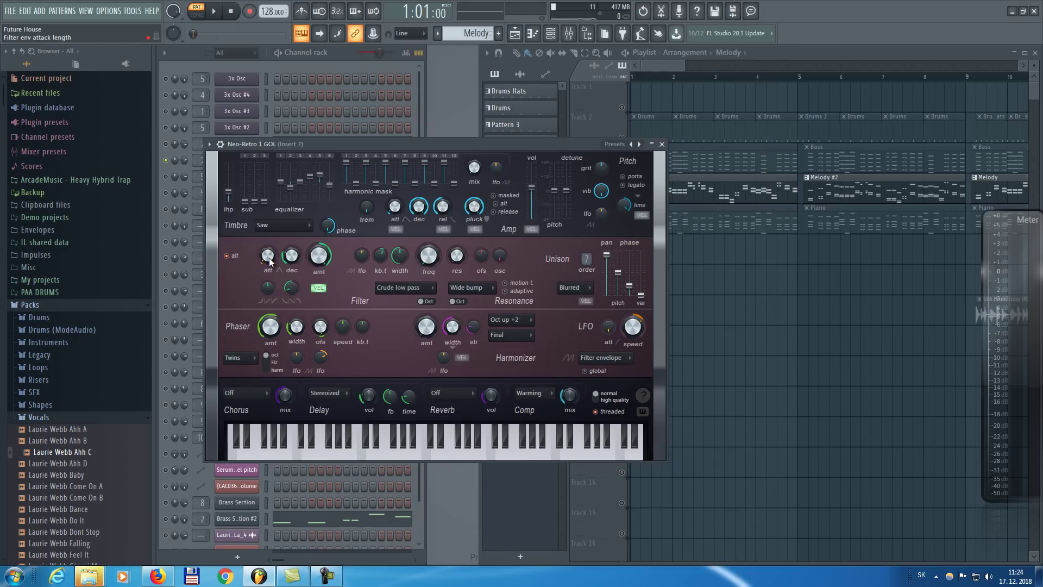
Audition the Neo-Retro 1 GOL melody while examining the filter envelope's attack and decay and the phaser, and leave the synth.
key("space")
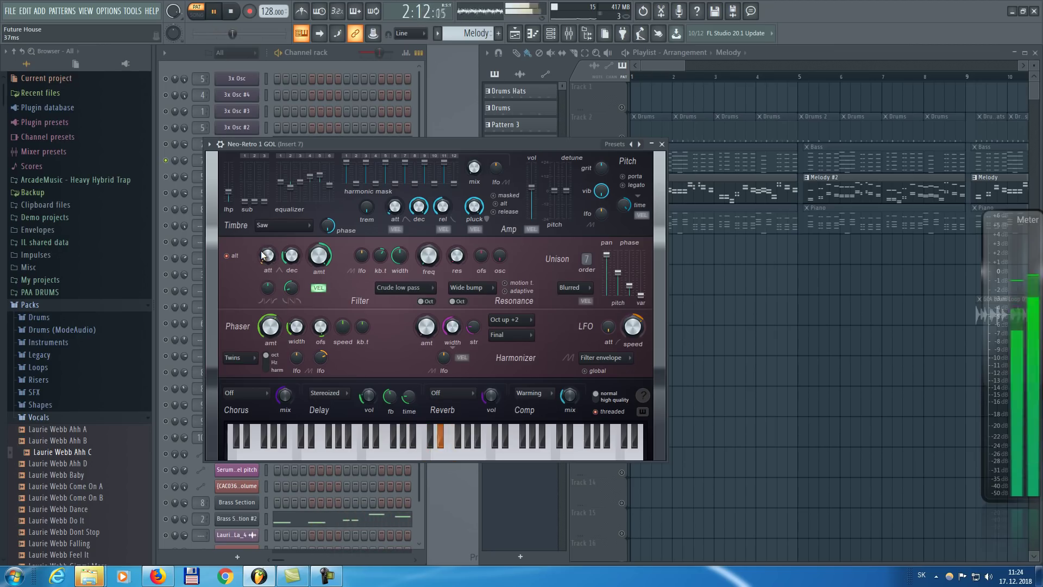
key("space")
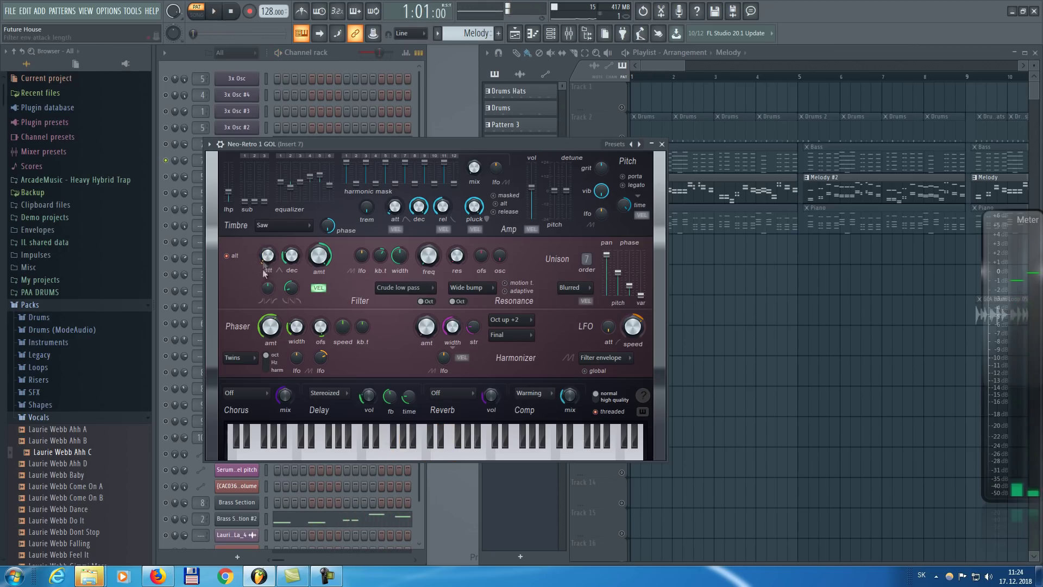
key("space")
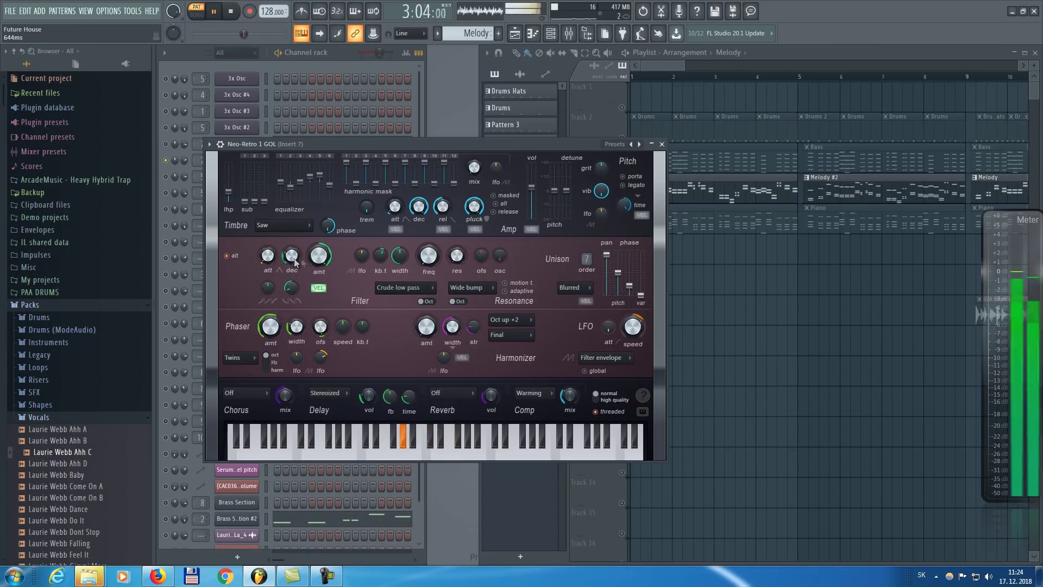
key("space")
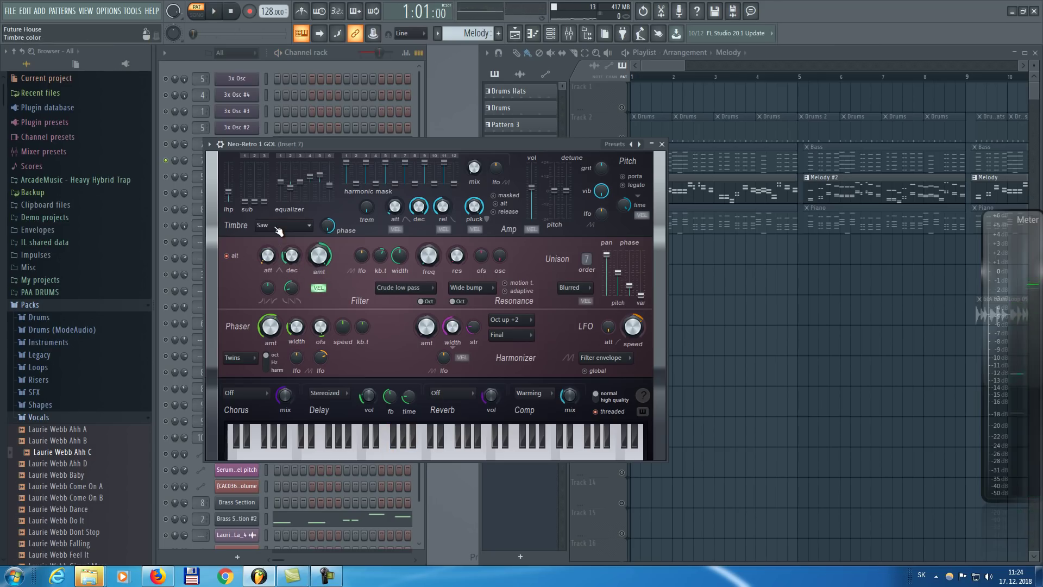
key("space")
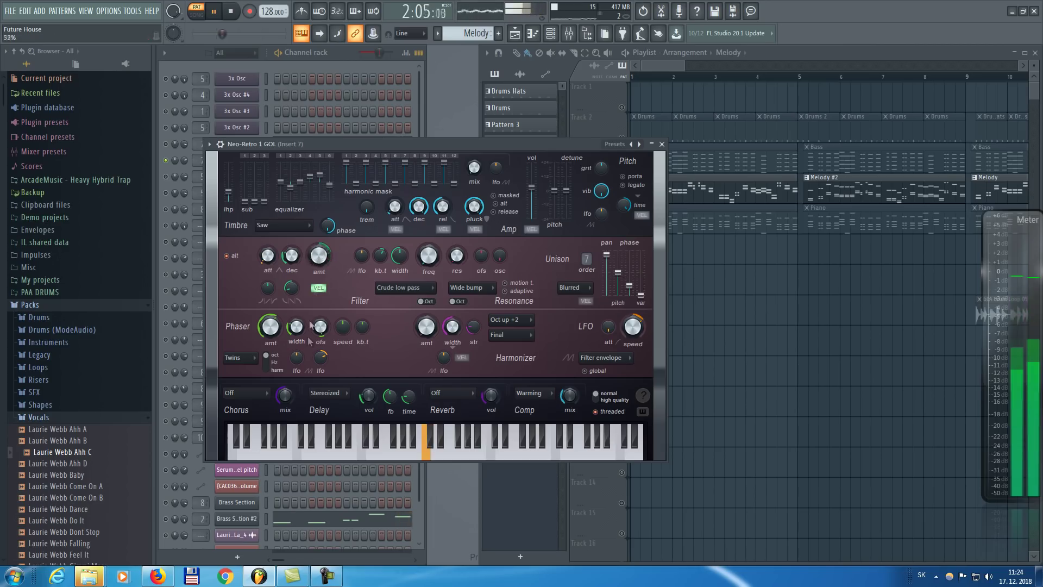
key("space")
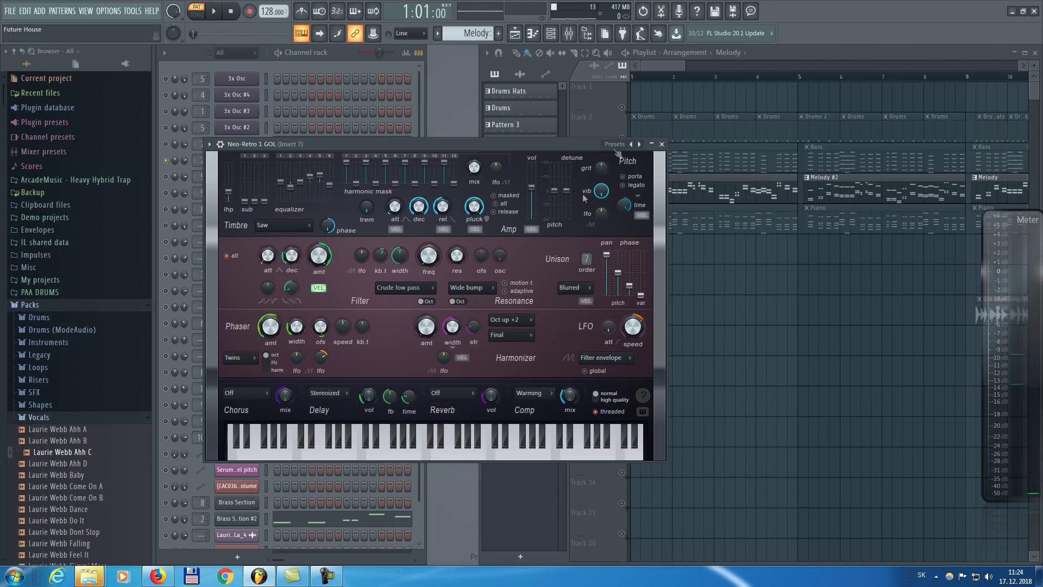
left_click(662, 144)
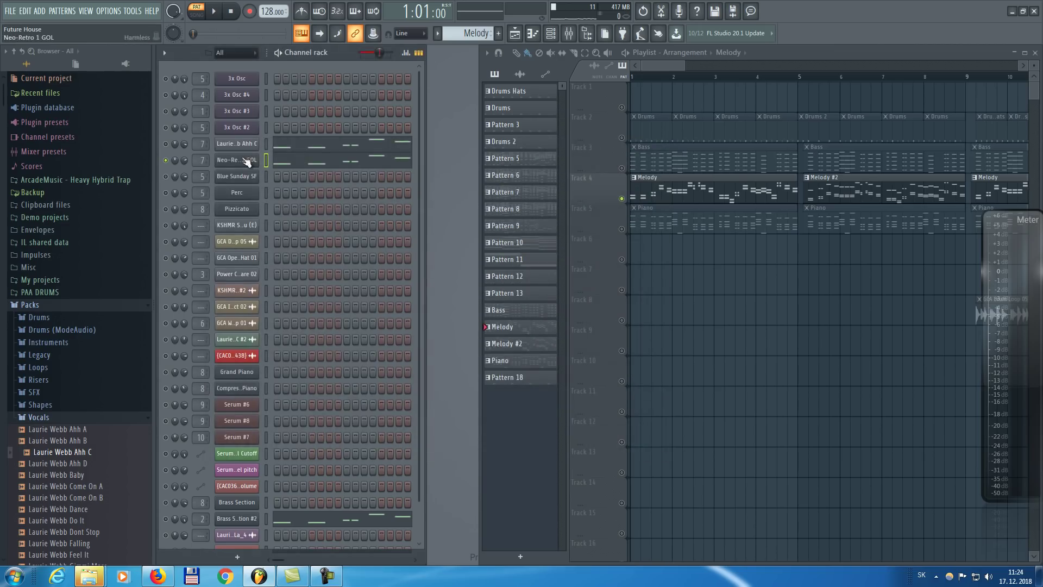
Audition the soloed Brass Section #2 channel in the Melody pattern and open its DirectWave sampler.
scroll(340, 224, "down", 2)
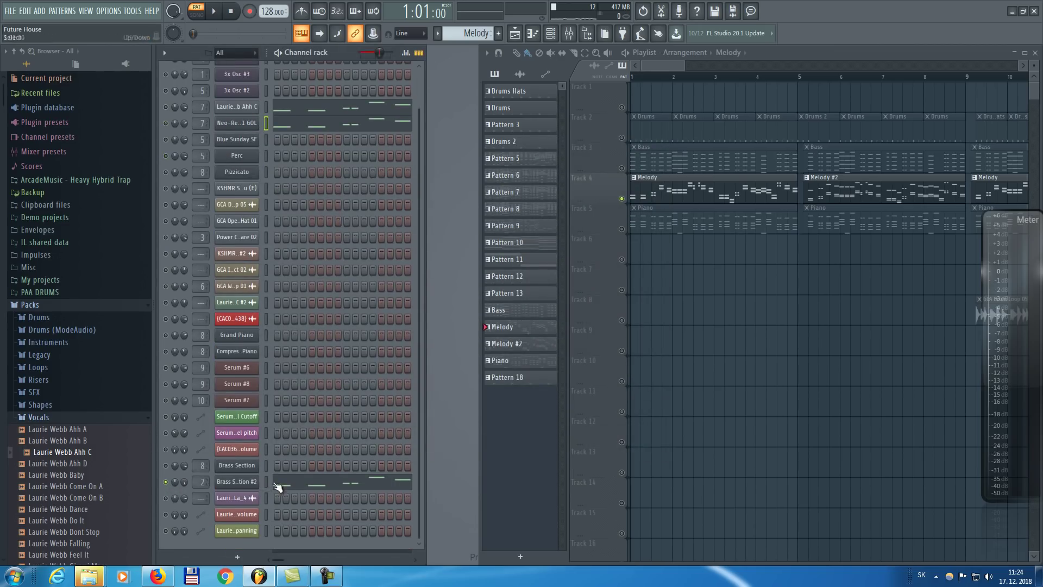
key("space")
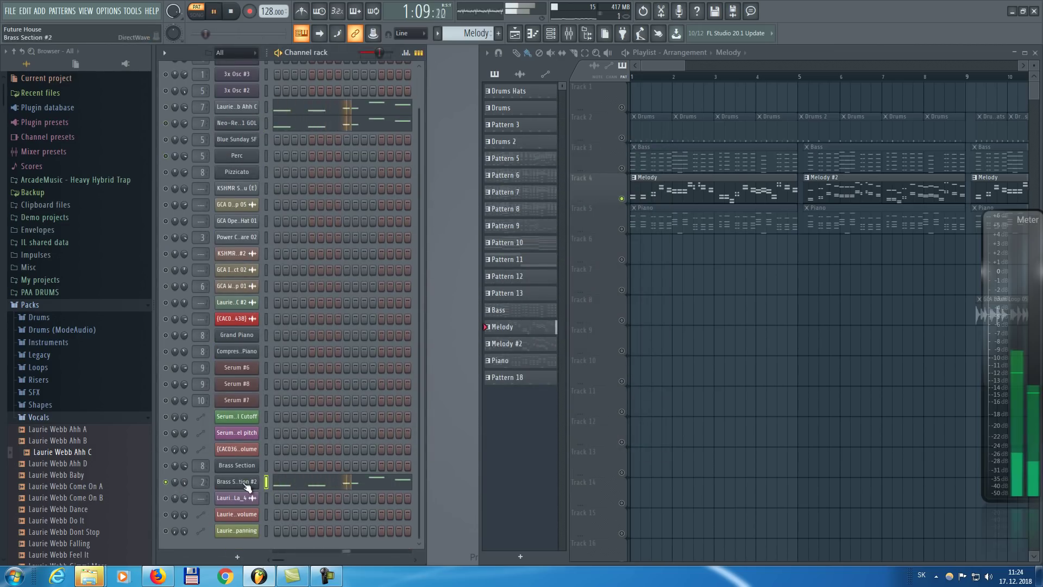
key("space")
left_click(237, 481)
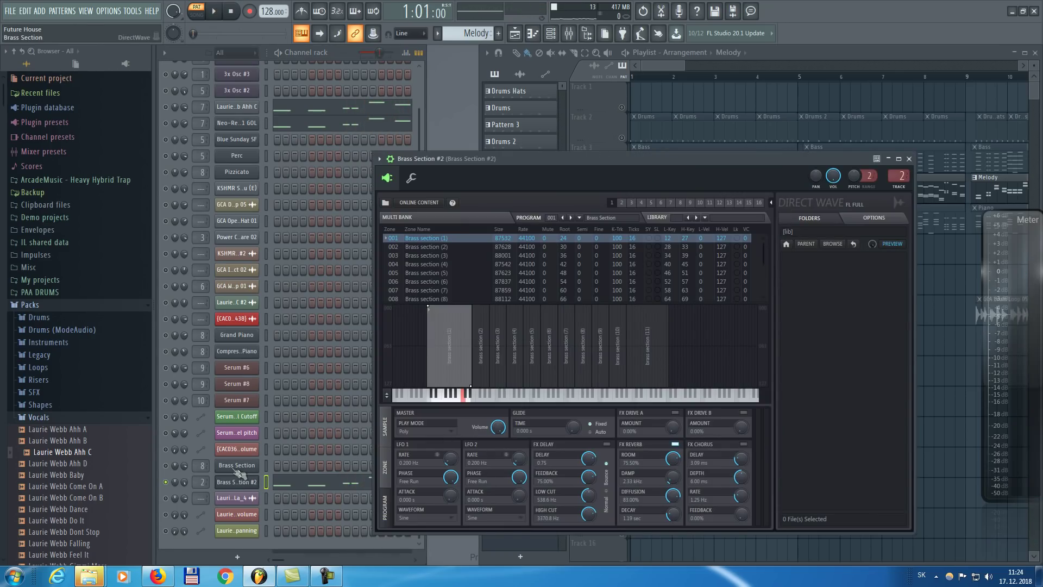
left_click(319, 483)
left_click(171, 324)
left_click(177, 325)
left_click(185, 326)
left_click(181, 324)
left_click(1036, 51)
Audition Brass Section #2 with its sample waveform and zone settings, lower the zone amp sustain to its minimum, and leave the sampler.
key("space")
left_click(387, 431)
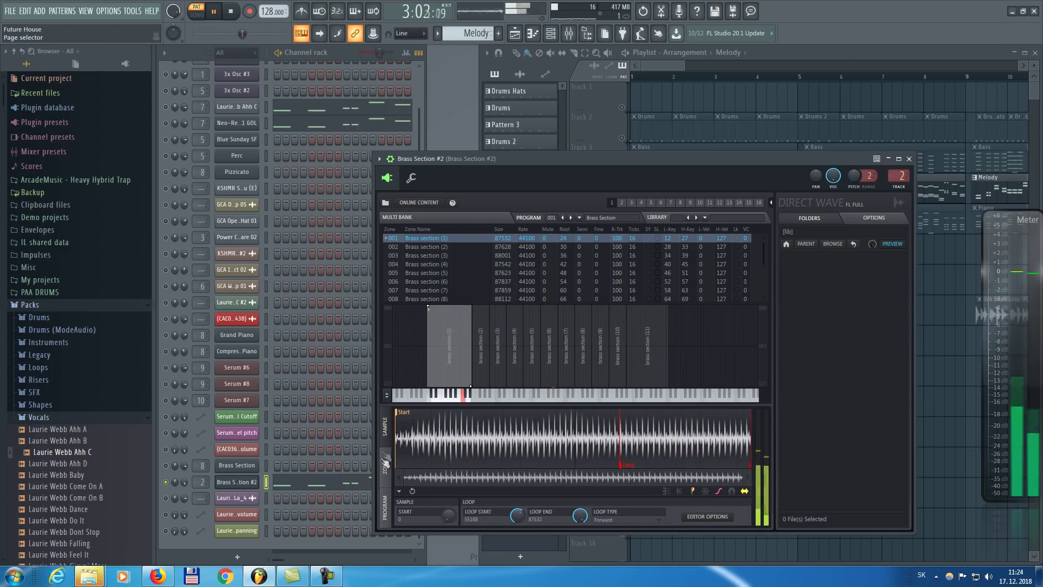
left_click(386, 431)
key("space")
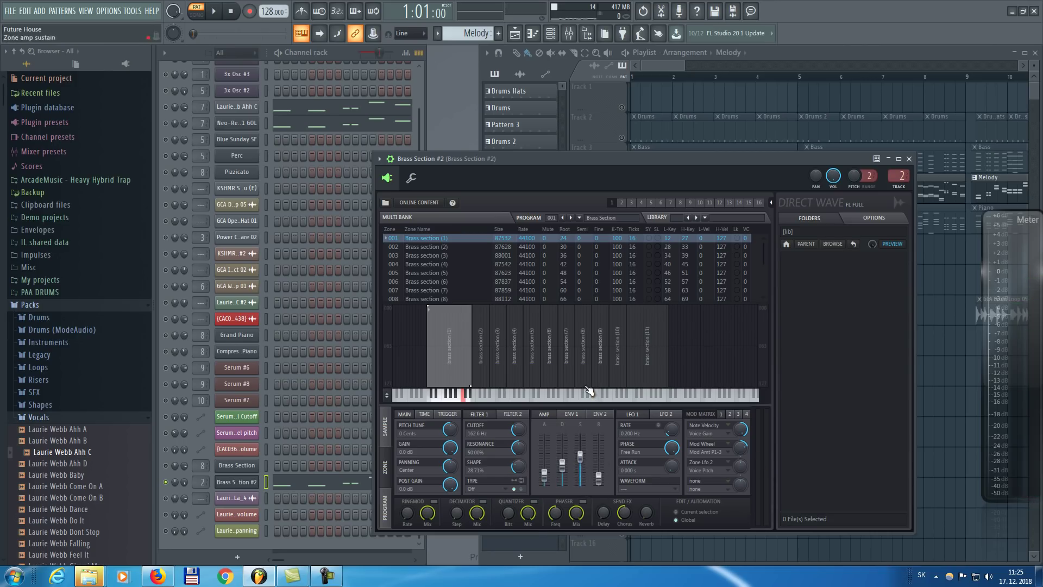
left_click_drag(580, 456, 582, 482)
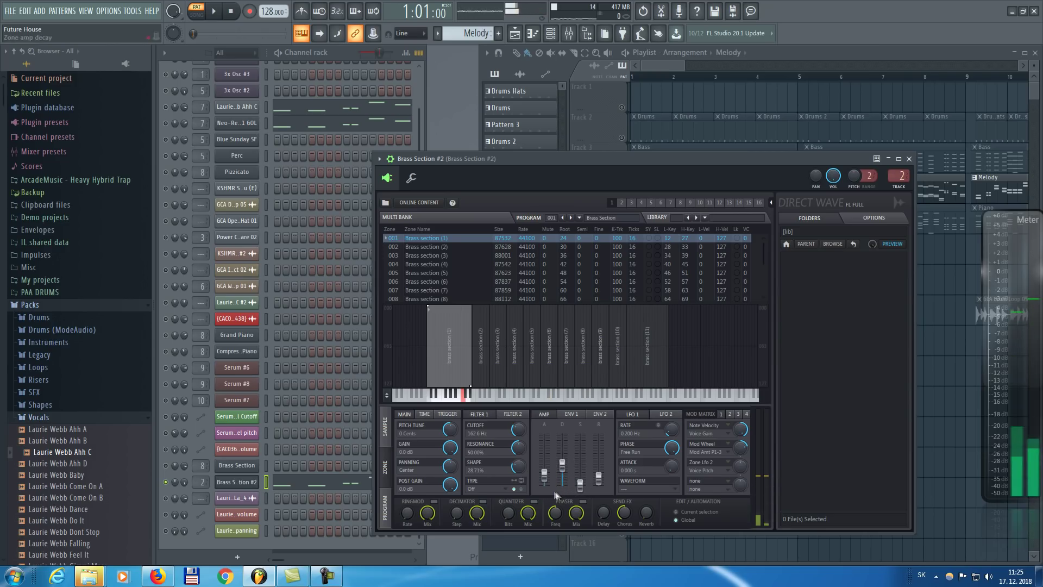
left_click(389, 442)
left_click(389, 467)
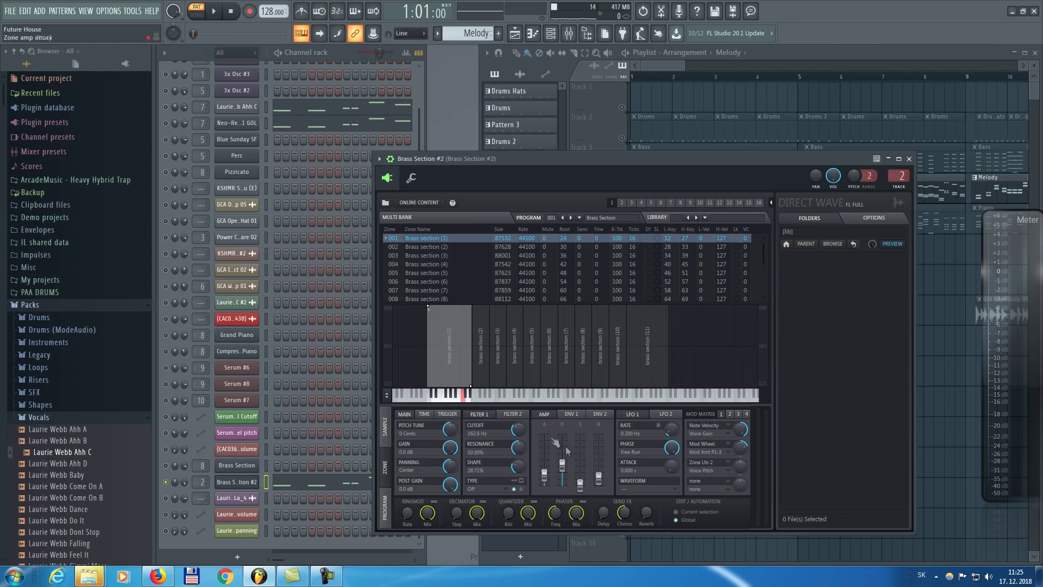
key("Escape")
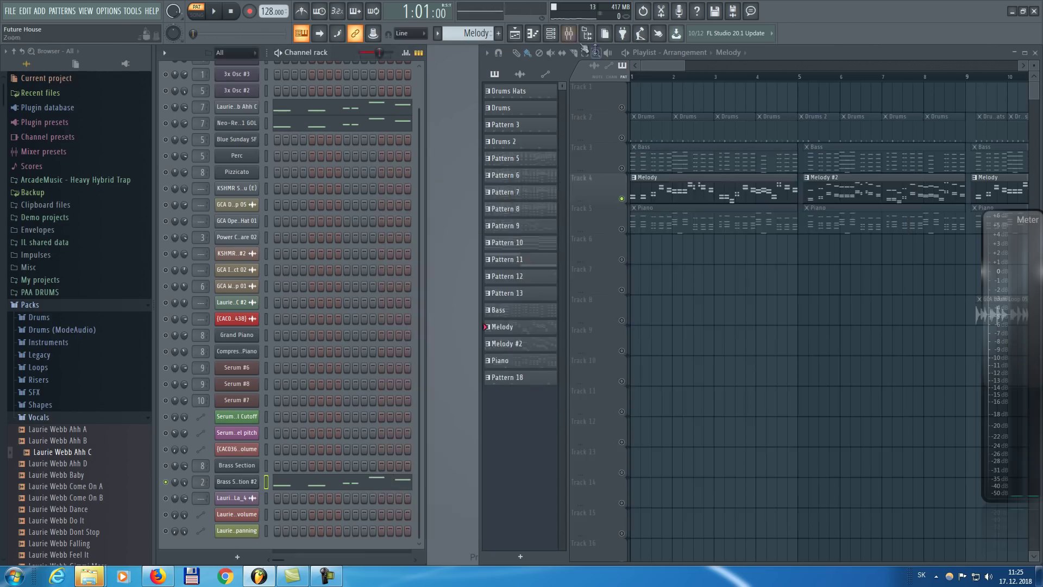
Inspect the Fruity Fast Dist on the Brass Section #2 mixer track, comparing the sound with the effect off and on.
left_click(568, 33)
left_click(885, 215)
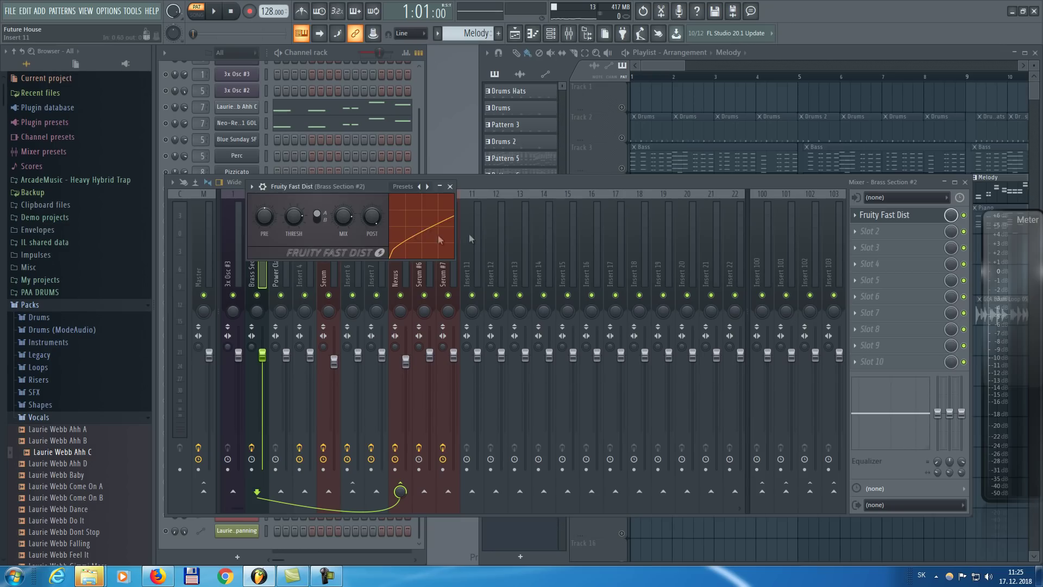
key("Escape")
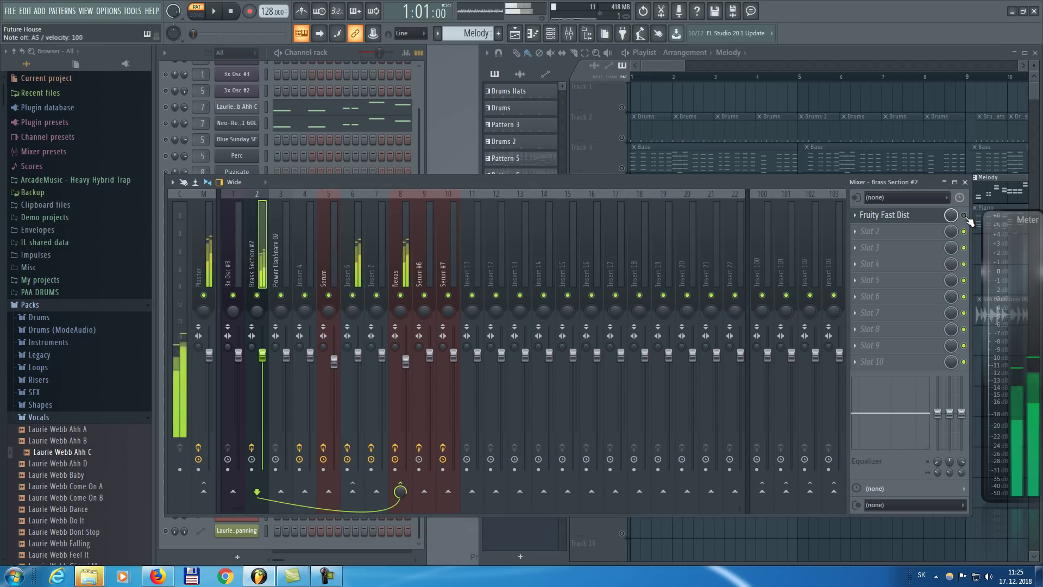
left_click(964, 216)
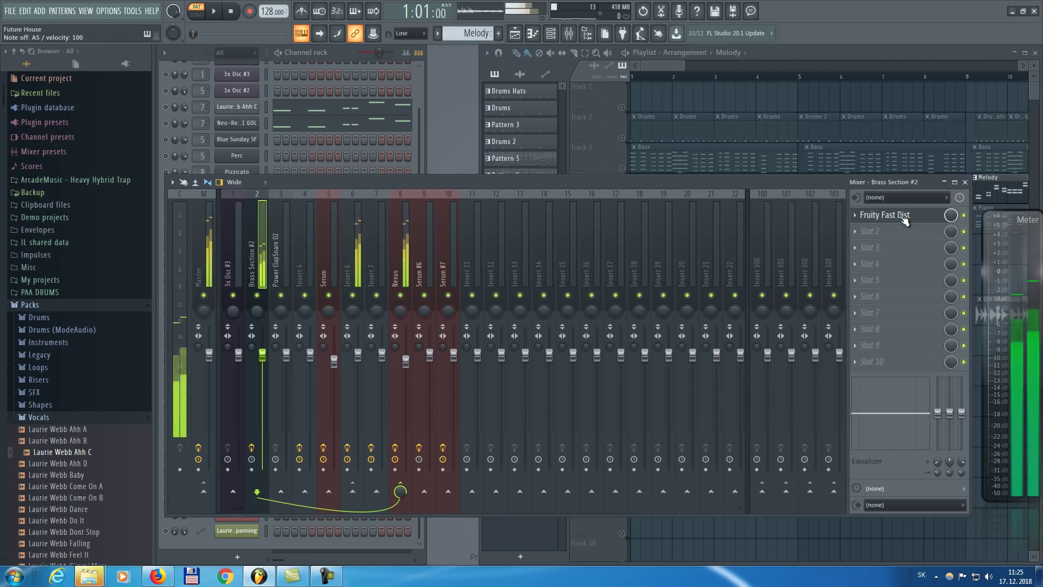
left_click(886, 215)
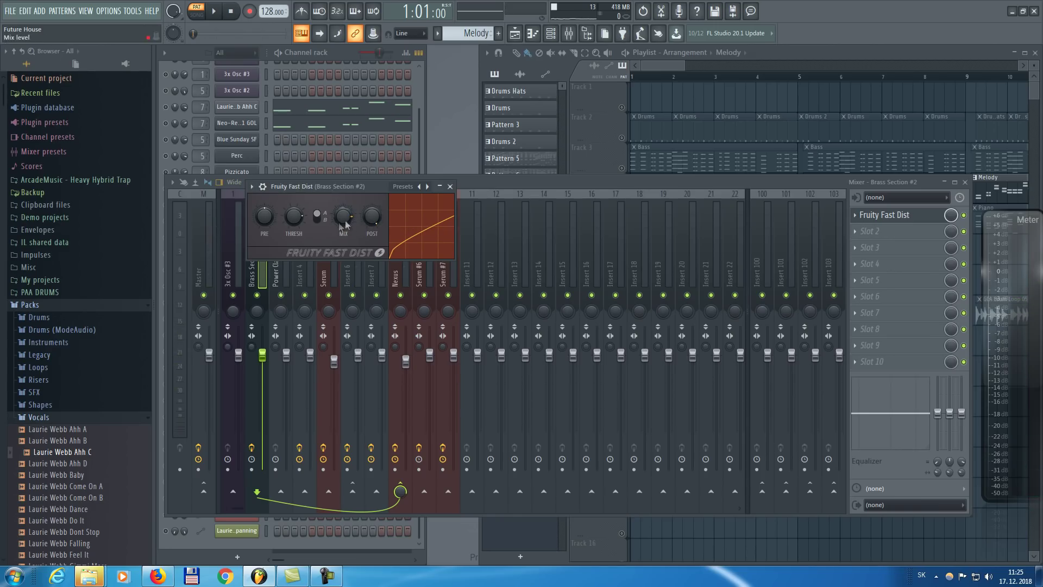
key("Escape")
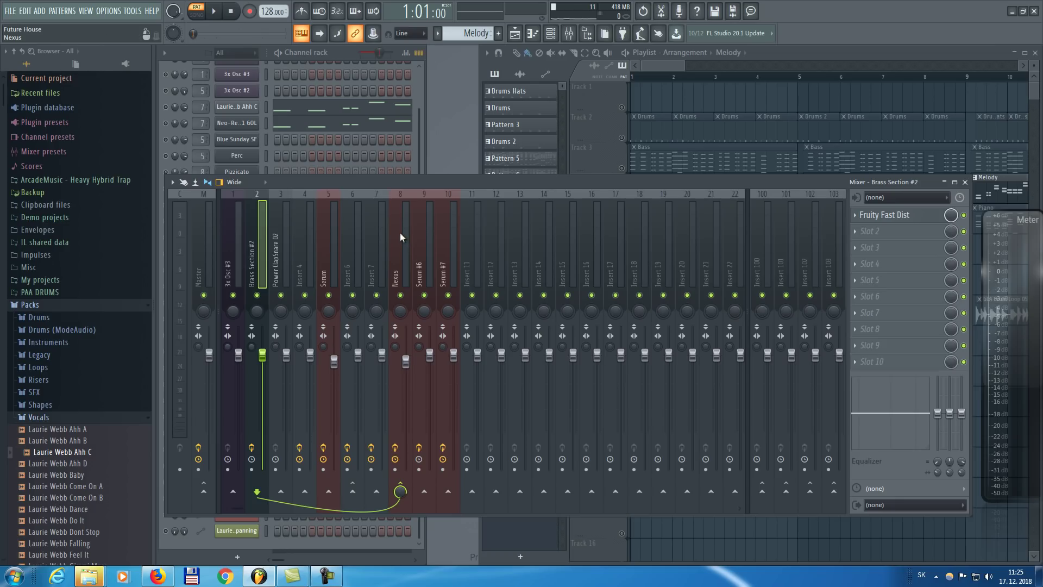
Examine the effect chain on the Nexus mixer track and the curve of its first Fruity parametric EQ 2.
left_click(400, 232)
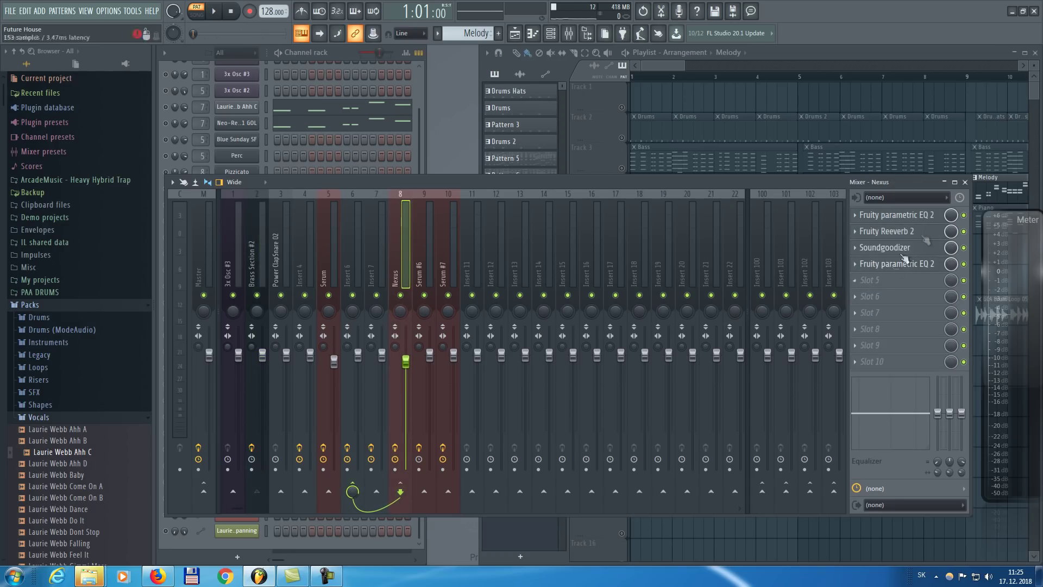
left_click(916, 220)
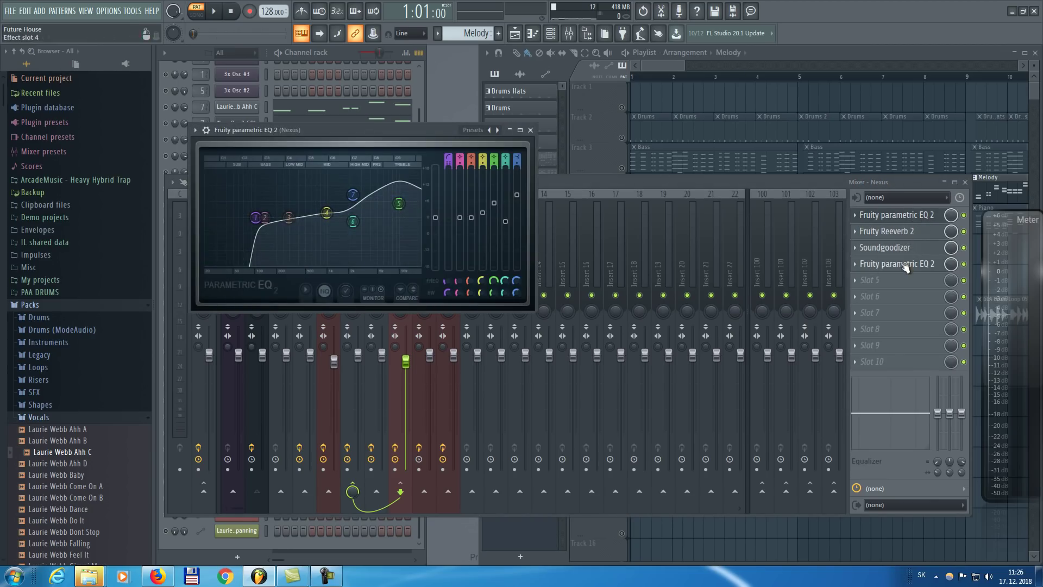
left_click(531, 129)
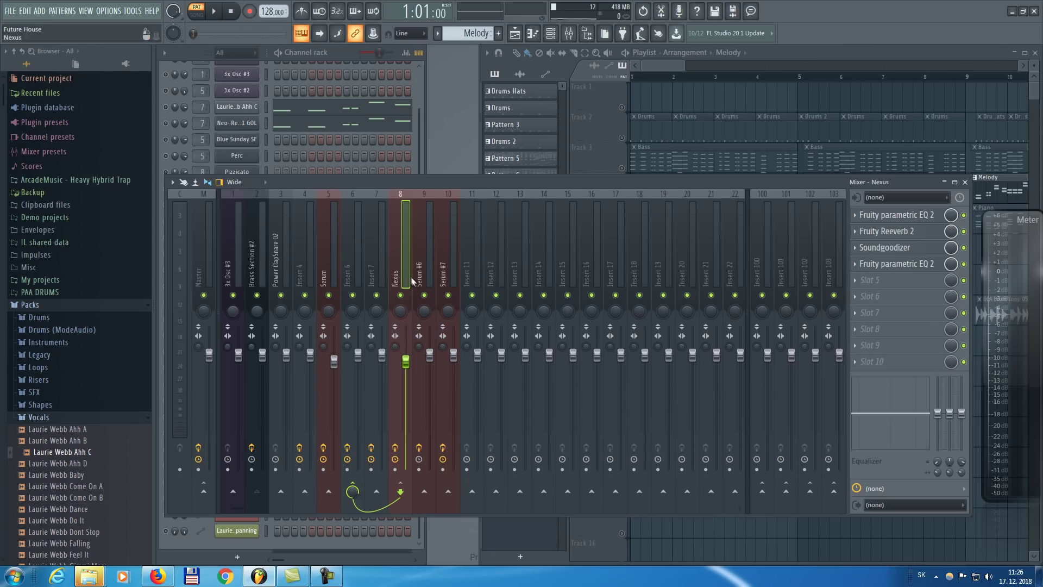
Leave the mixer, remove the stray Melody clip from playlist track 7, and unsolo track 4.
key("F9")
left_click_drag(660, 275, 622, 268)
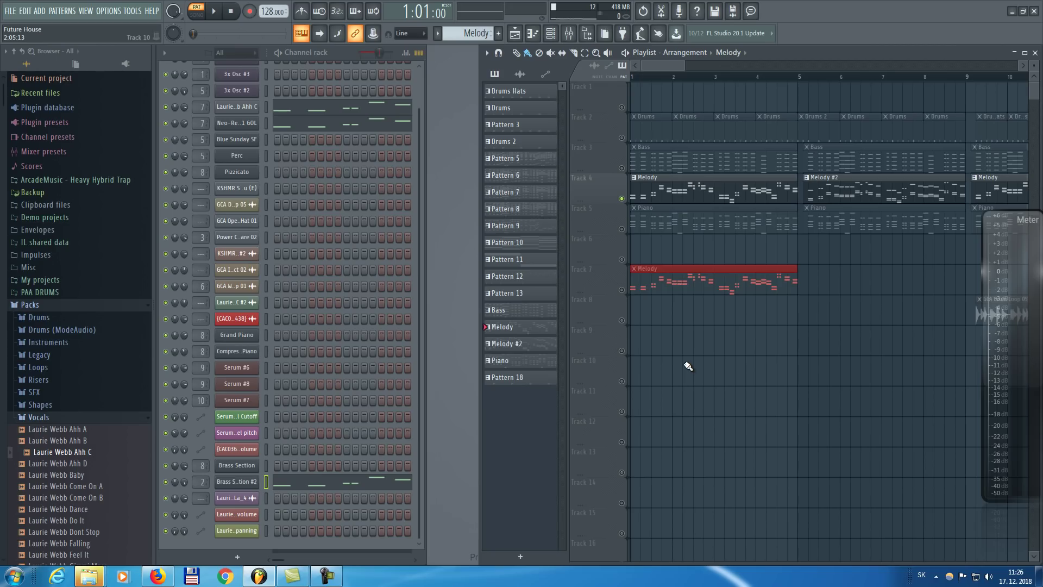
right_click(654, 280)
right_click(622, 199)
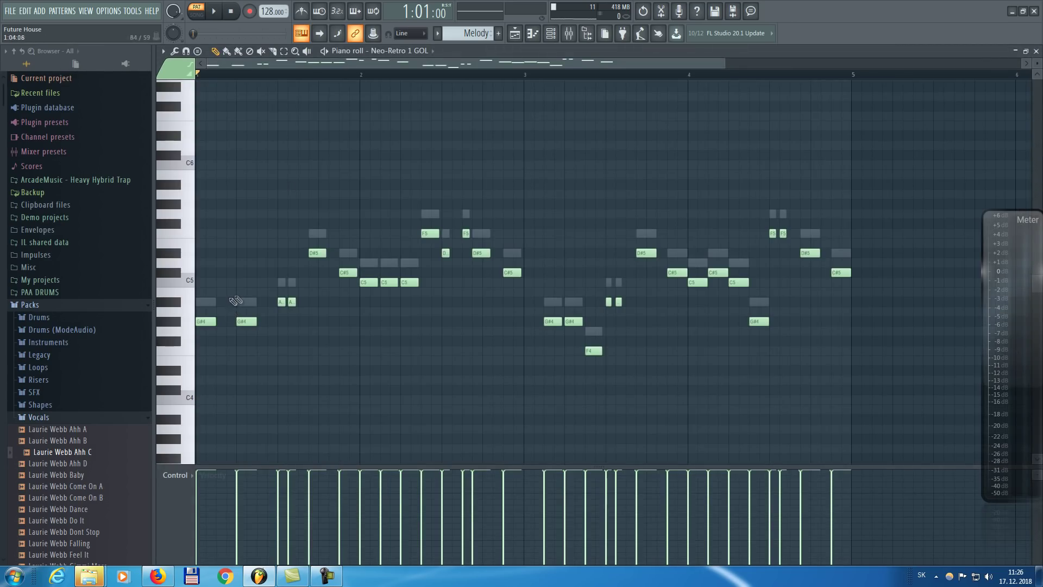
Play the Melody pattern while viewing the Neo-Retro 1 GOL notes against the ghost notes in the piano roll.
left_click(215, 12)
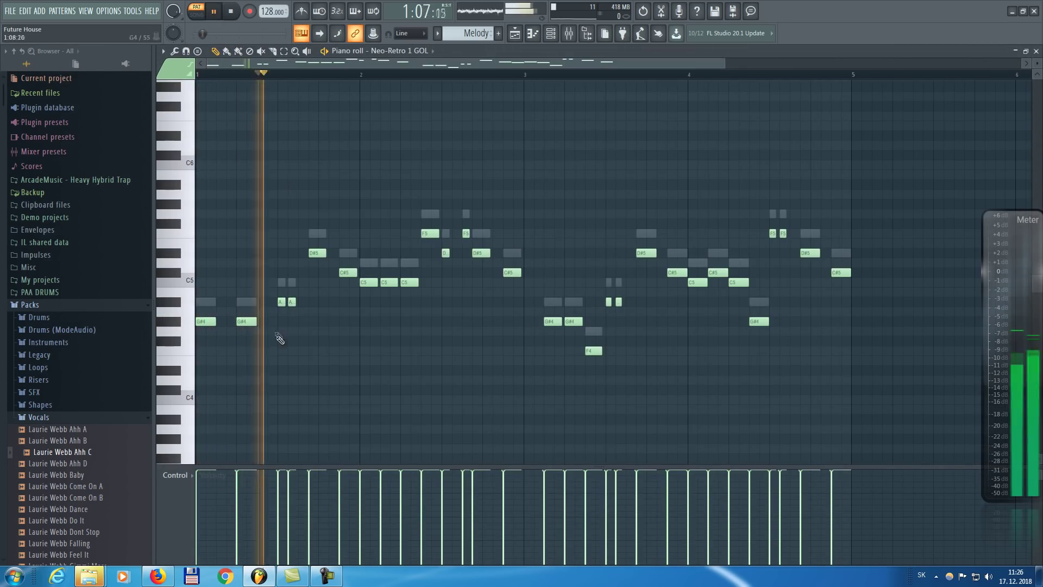
key("space")
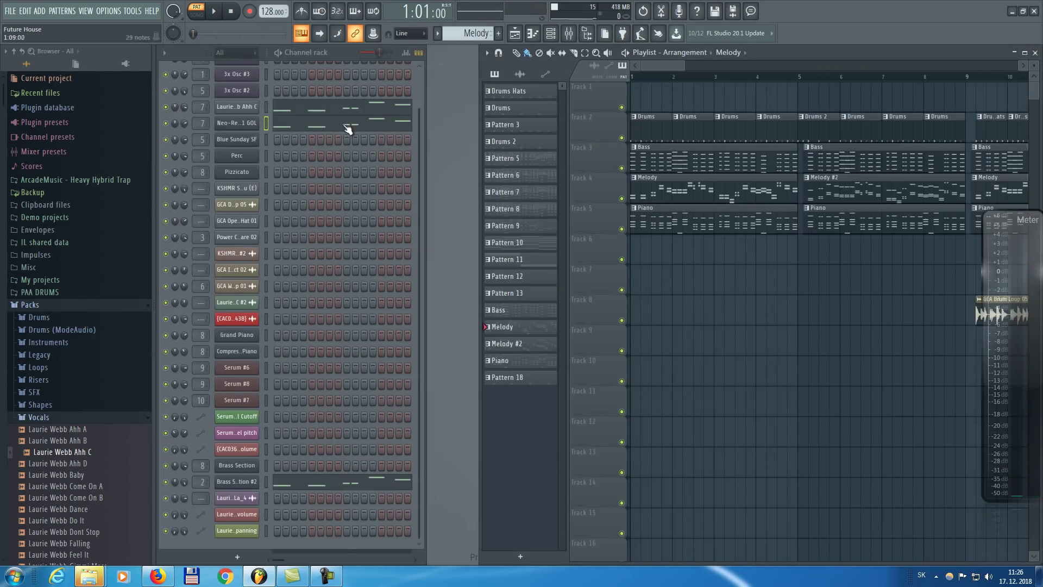
left_click(347, 128)
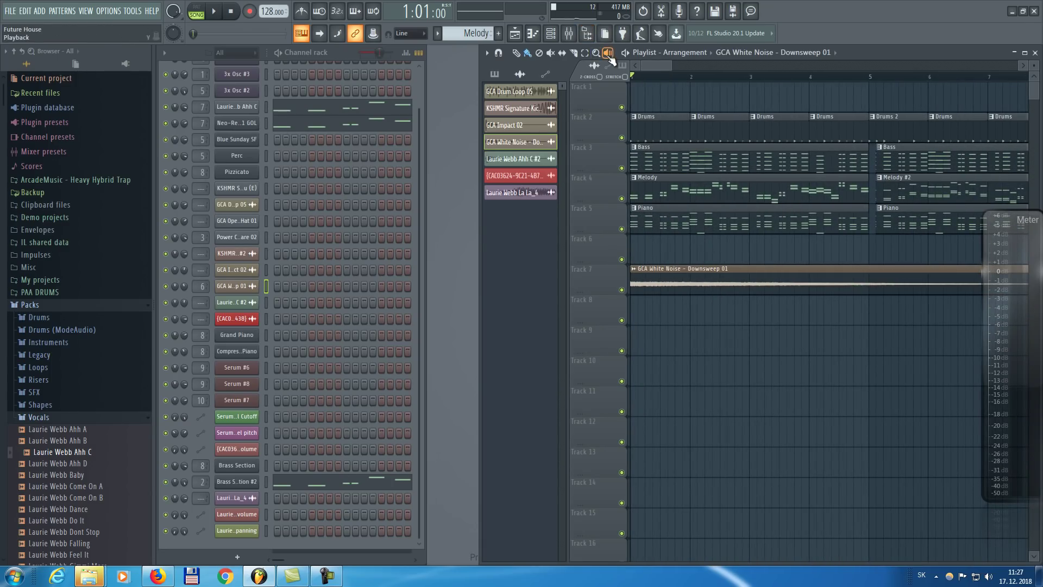
Preview the GCA White Noise - Downsweep 01 clip on track 7 and audition the soloed La La vocal clip on track 9 at bar 9.
left_click(644, 276)
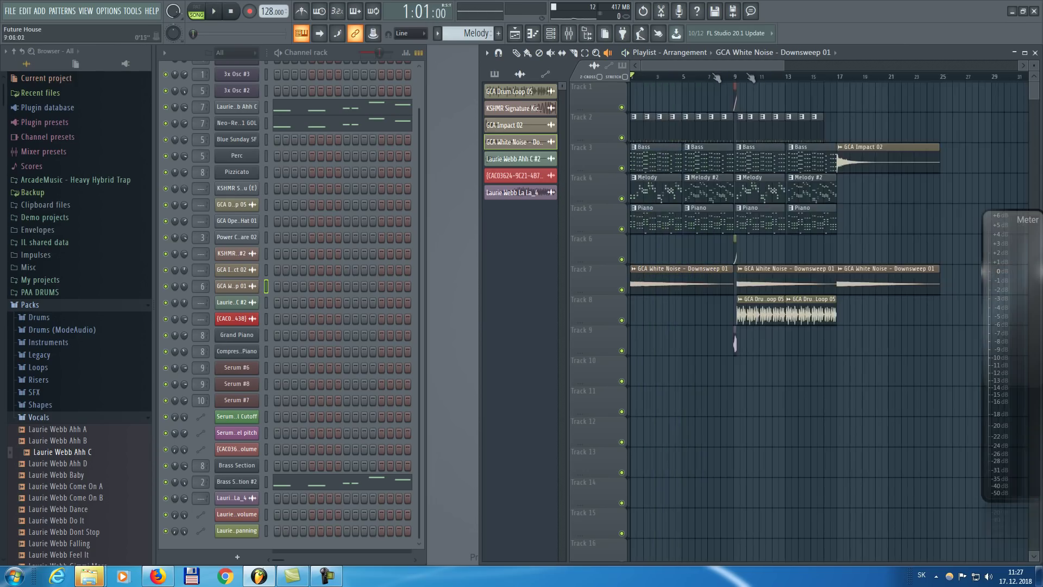
scroll(732, 80, "up", 6)
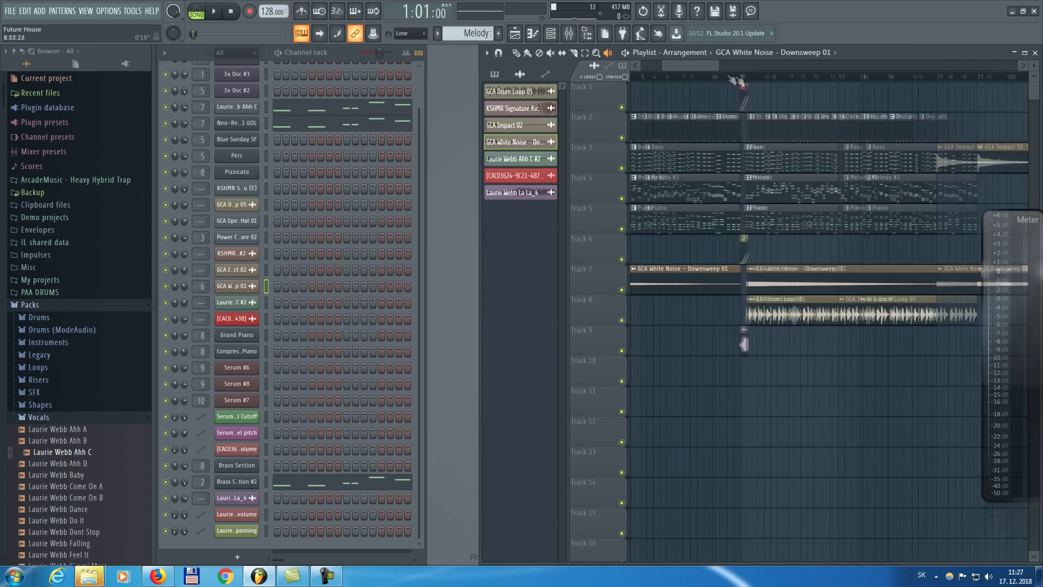
left_click(755, 80)
left_click(622, 351)
key("space")
key("space")
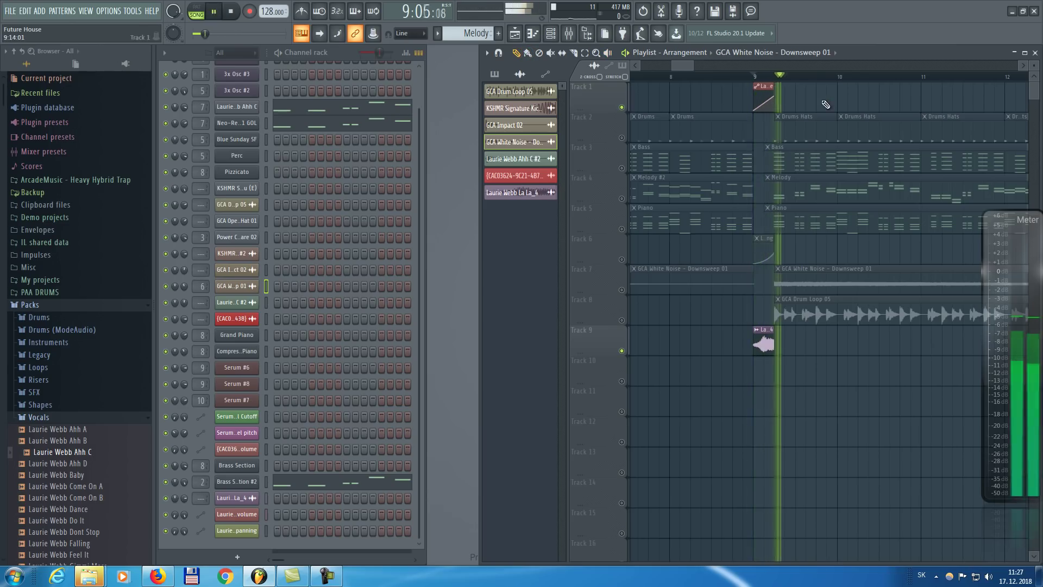
Select one beat of the playlist from 9:05:00, solo the Bass, Melody and Piano tracks, and audition the selection.
left_click_drag(777, 78, 794, 79)
right_click(622, 168)
left_click(622, 199)
left_click(622, 230)
scroll(787, 81, "up", 4)
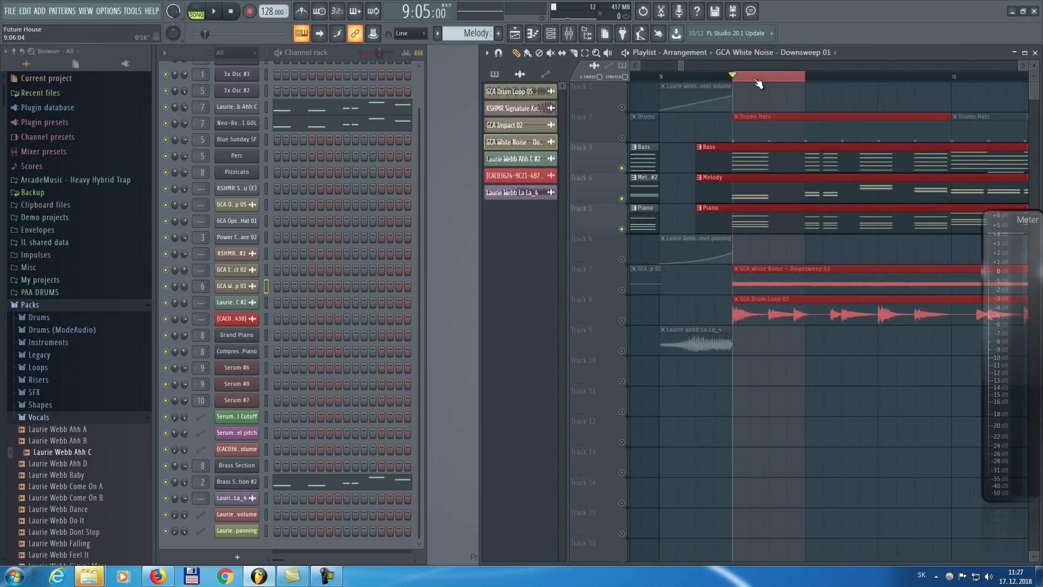
key("space")
key("space")
Record the selected beat into Edison on play and delete the repeated audio after the second Song jump marker.
left_click(661, 12)
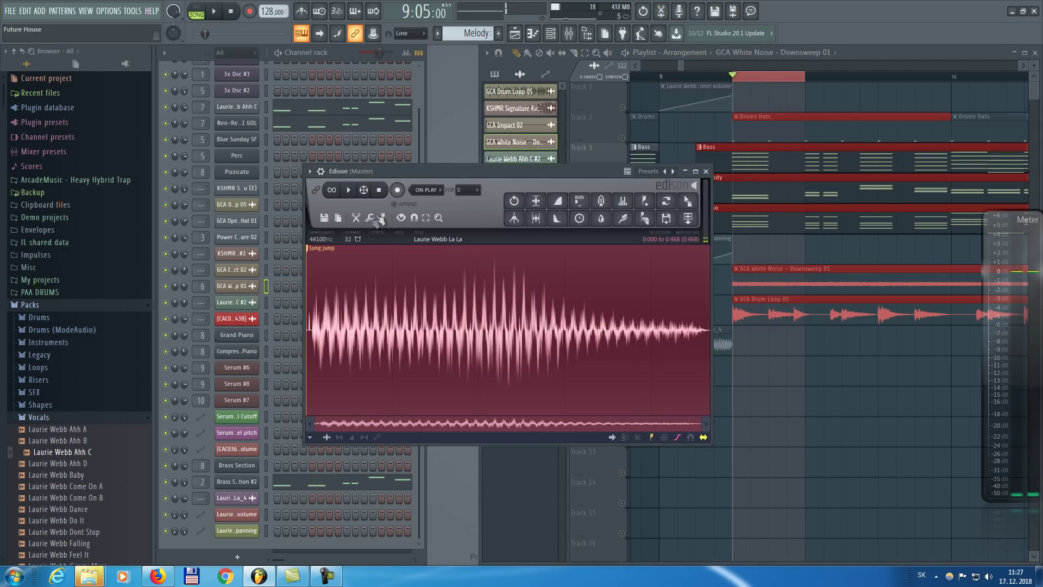
left_click(398, 190)
left_click(398, 190)
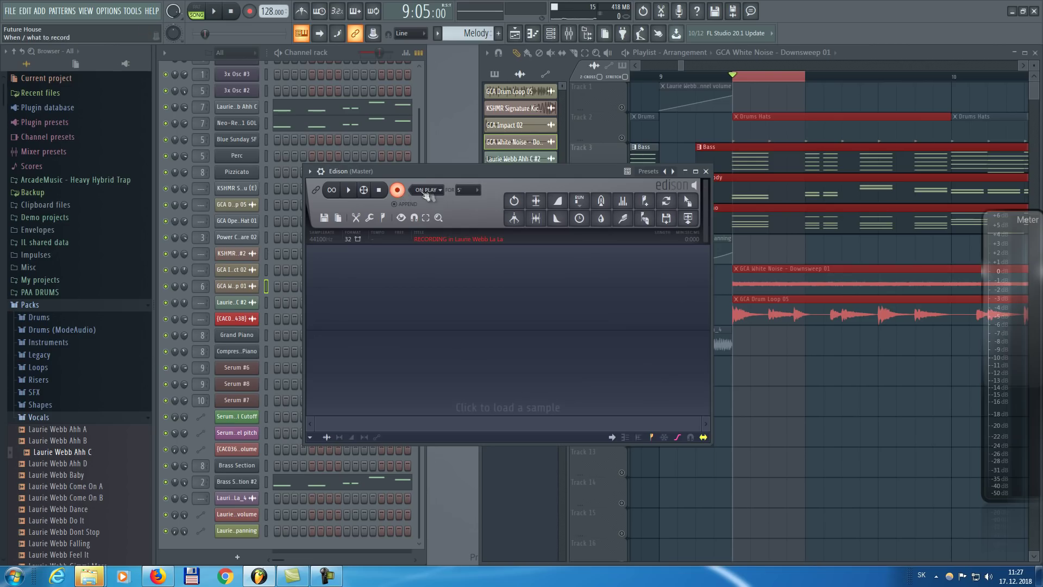
left_click(216, 13)
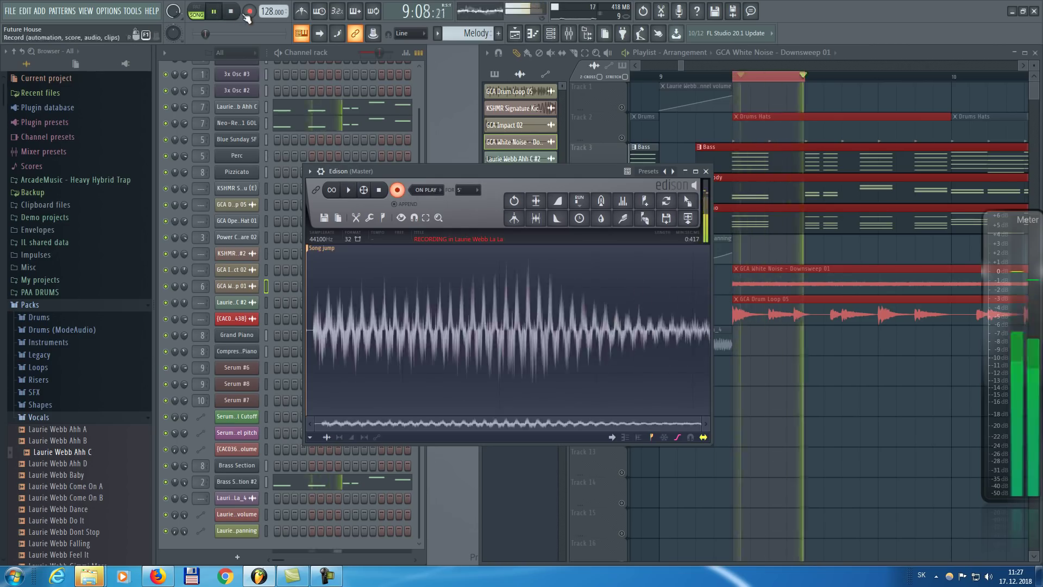
key("space")
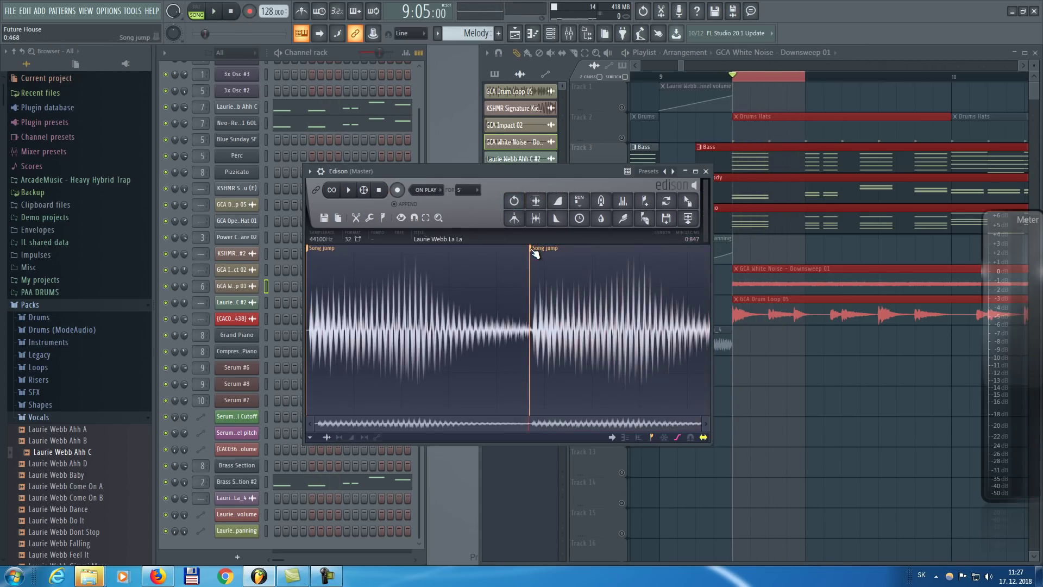
key("Delete")
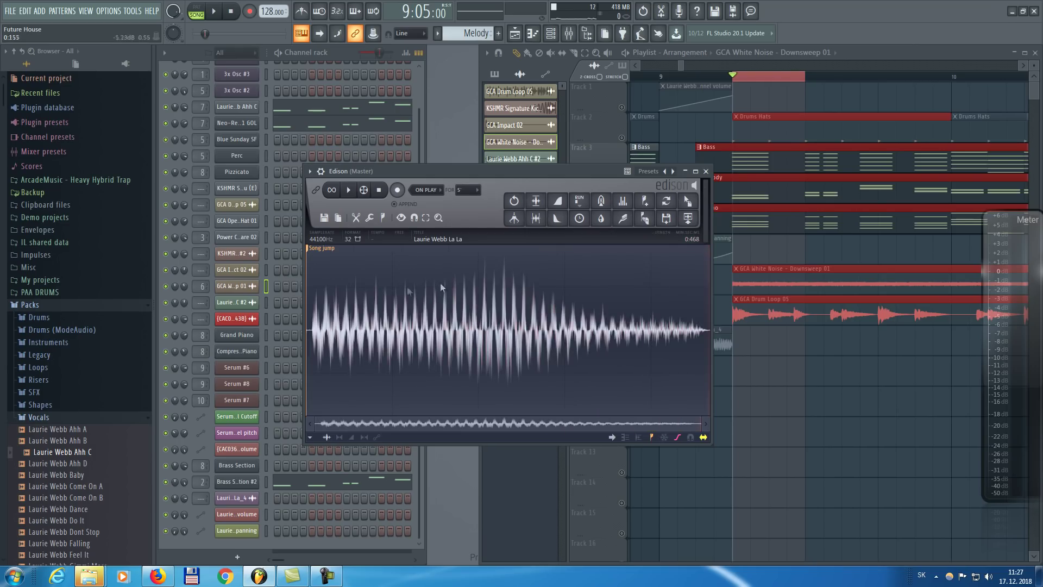
Place the Edison recording on playlist track 10 directly before 9:05:00 and reverse the sample.
left_click_drag(687, 202, 710, 375)
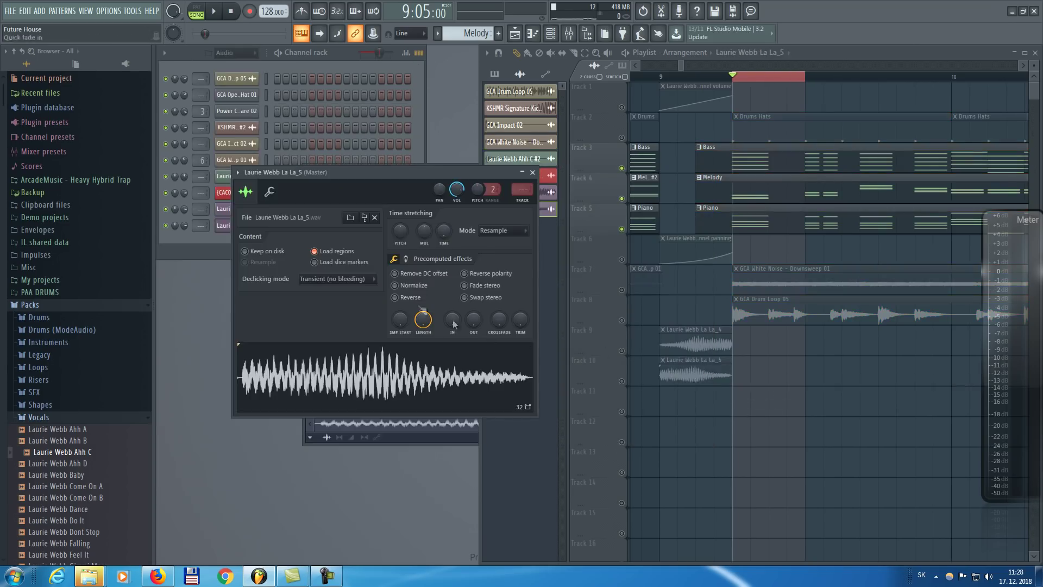
left_click(395, 298)
left_click(462, 373)
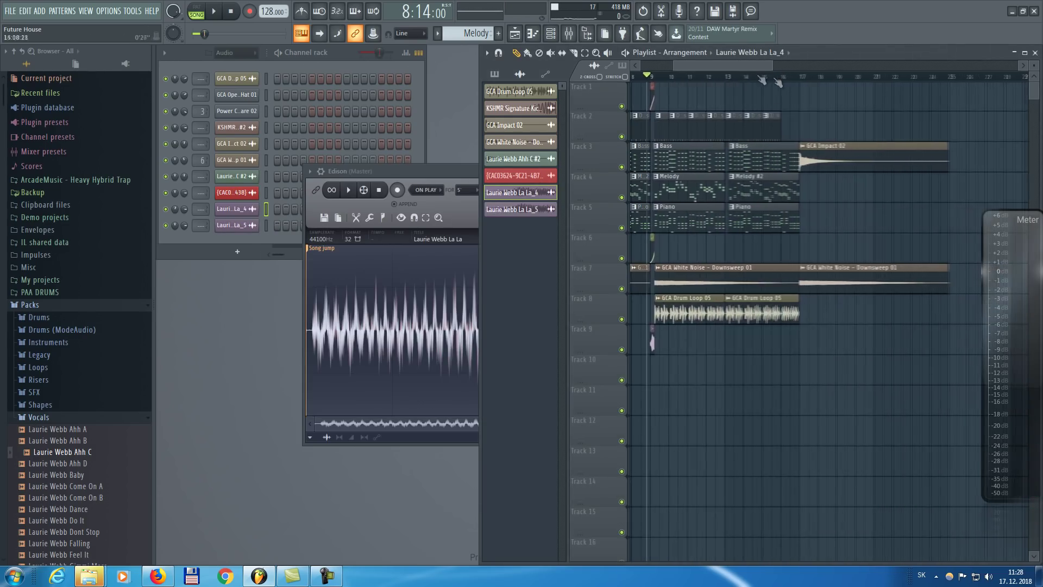
Widen the playlist over the workspace and play through the full arrangement.
left_click_drag(478, 101, 152, 101)
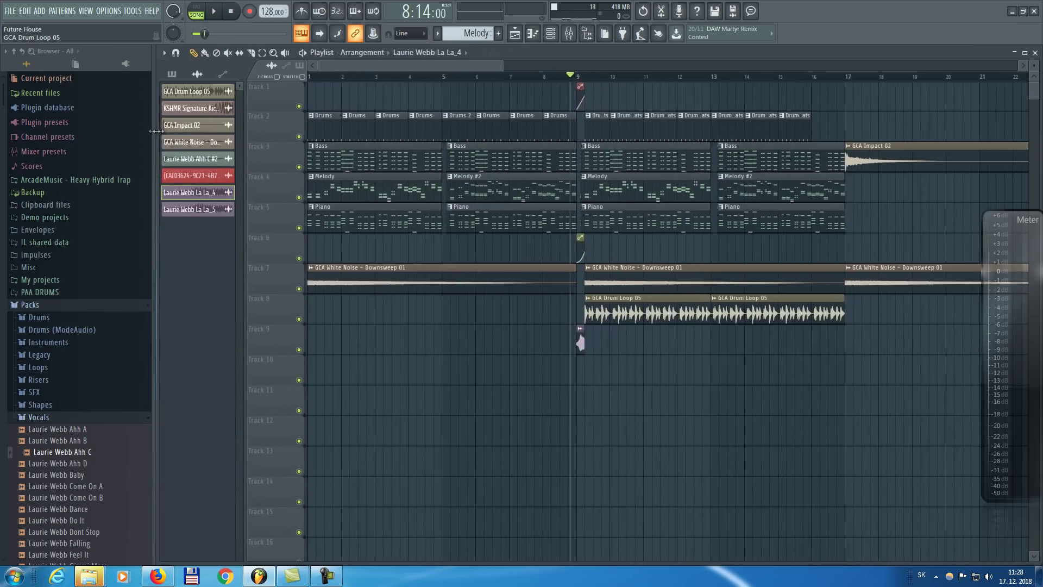
key("space")
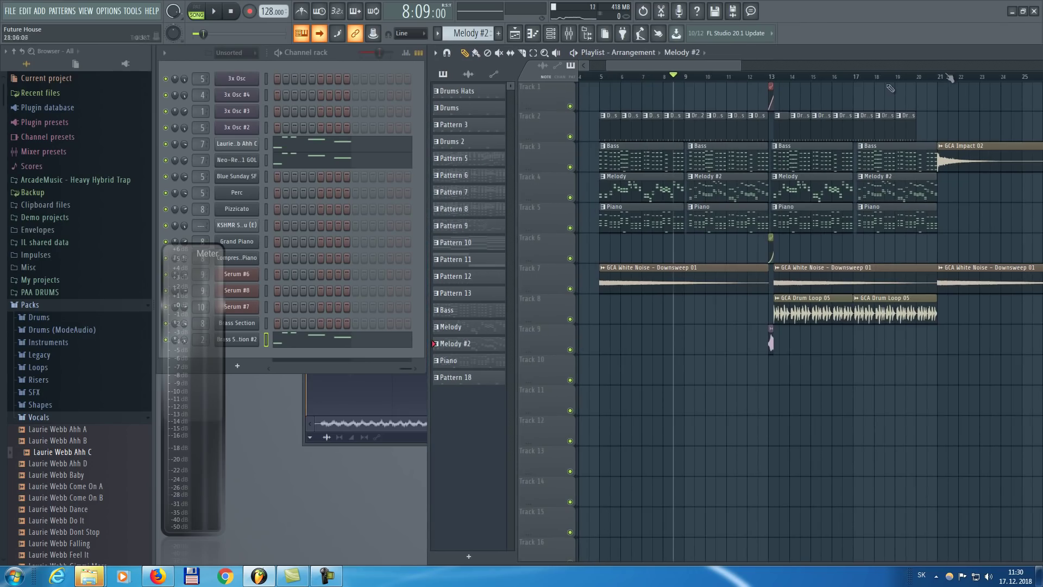
left_click_drag(717, 66, 721, 66)
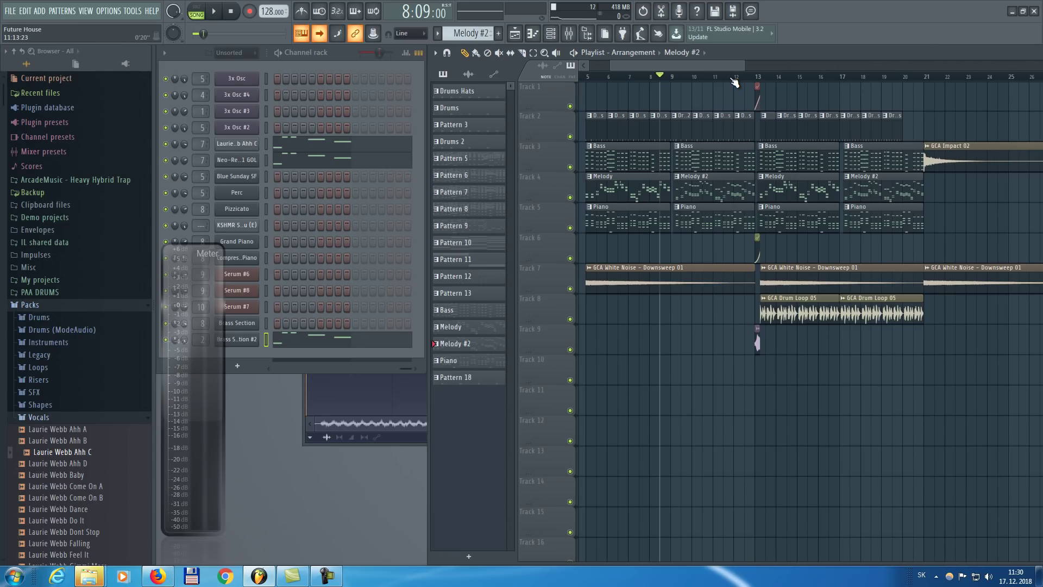
Review the channels behind the Bass, Piano and Melody clips, selecting the 3x Osc and Neo-Retro 1 GOL channels.
left_click(641, 159)
left_click(266, 78)
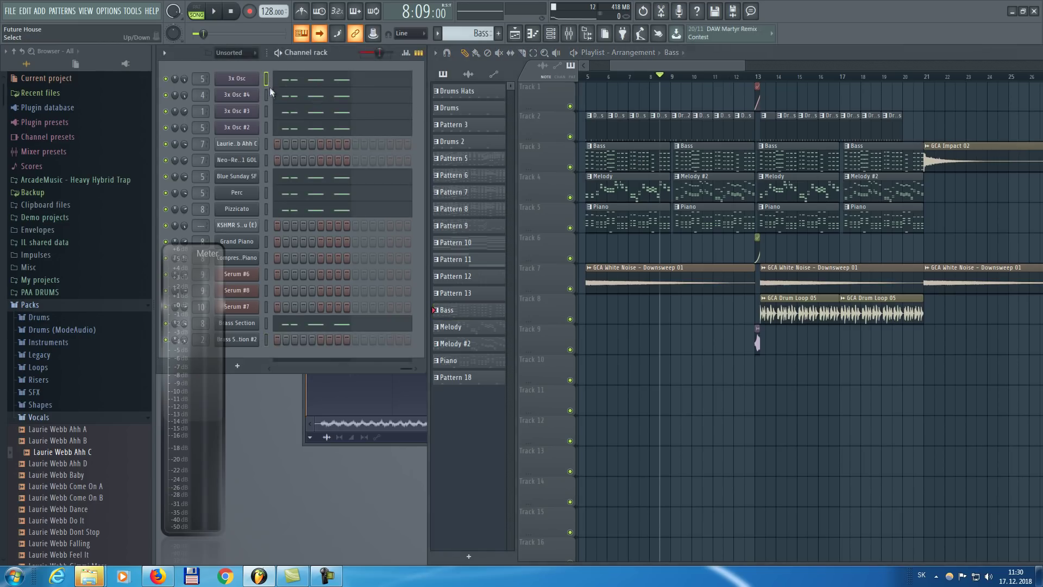
left_click(629, 219)
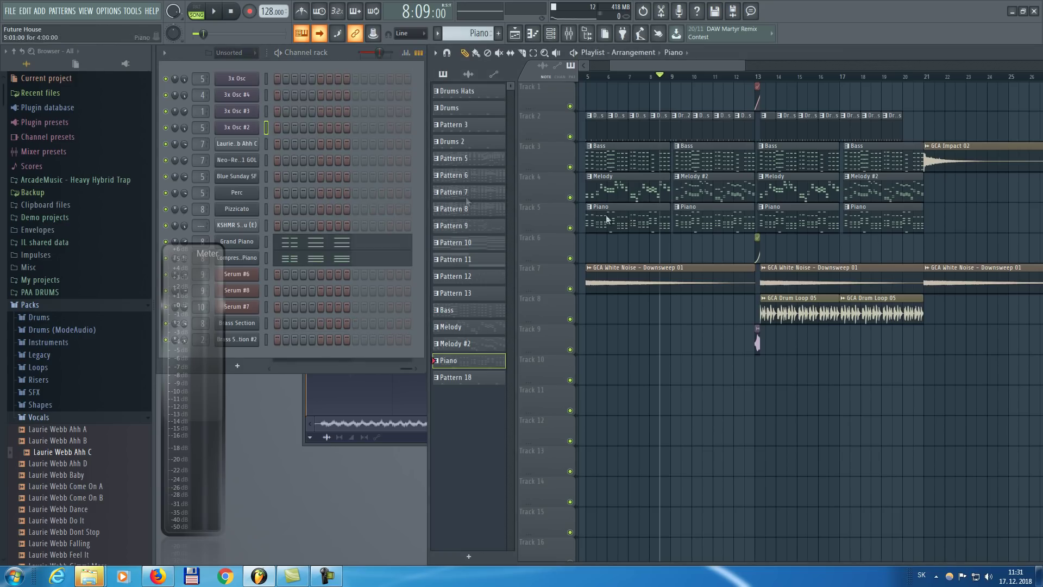
left_click(634, 182)
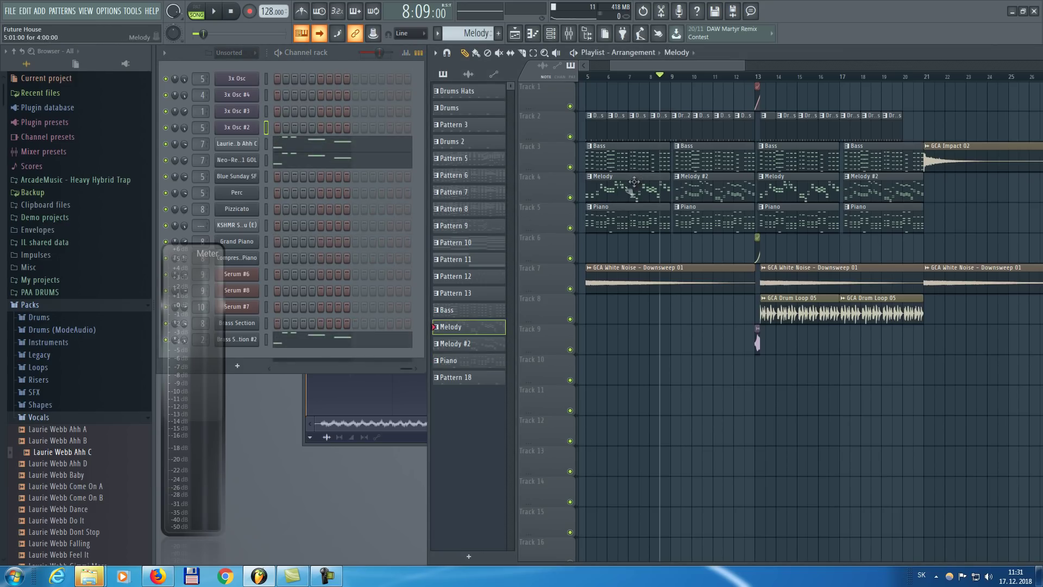
left_click(267, 159)
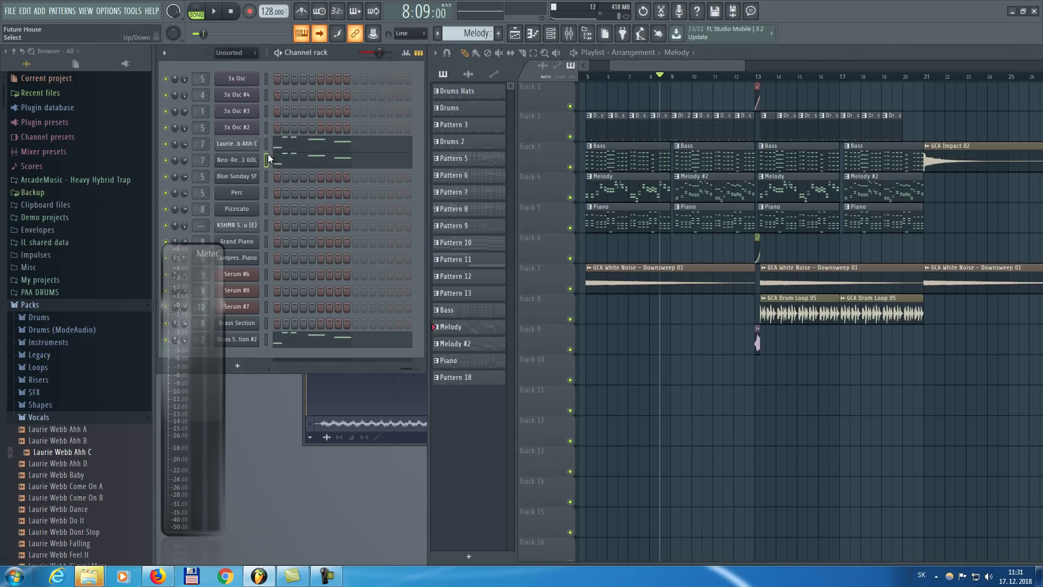